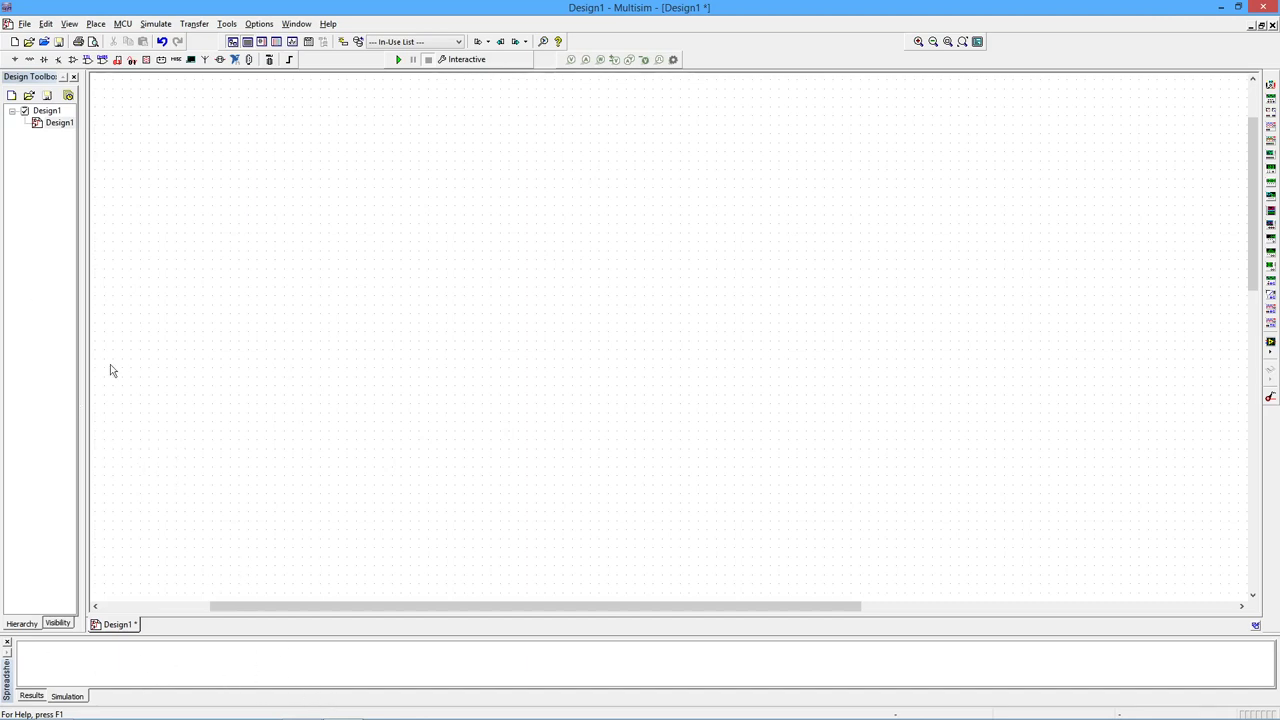
Step: Close and reopen the Spreadsheet View, then collapse it to a thin strip under the schematic
{"action": "left_click", "coordinate": [7, 641]}
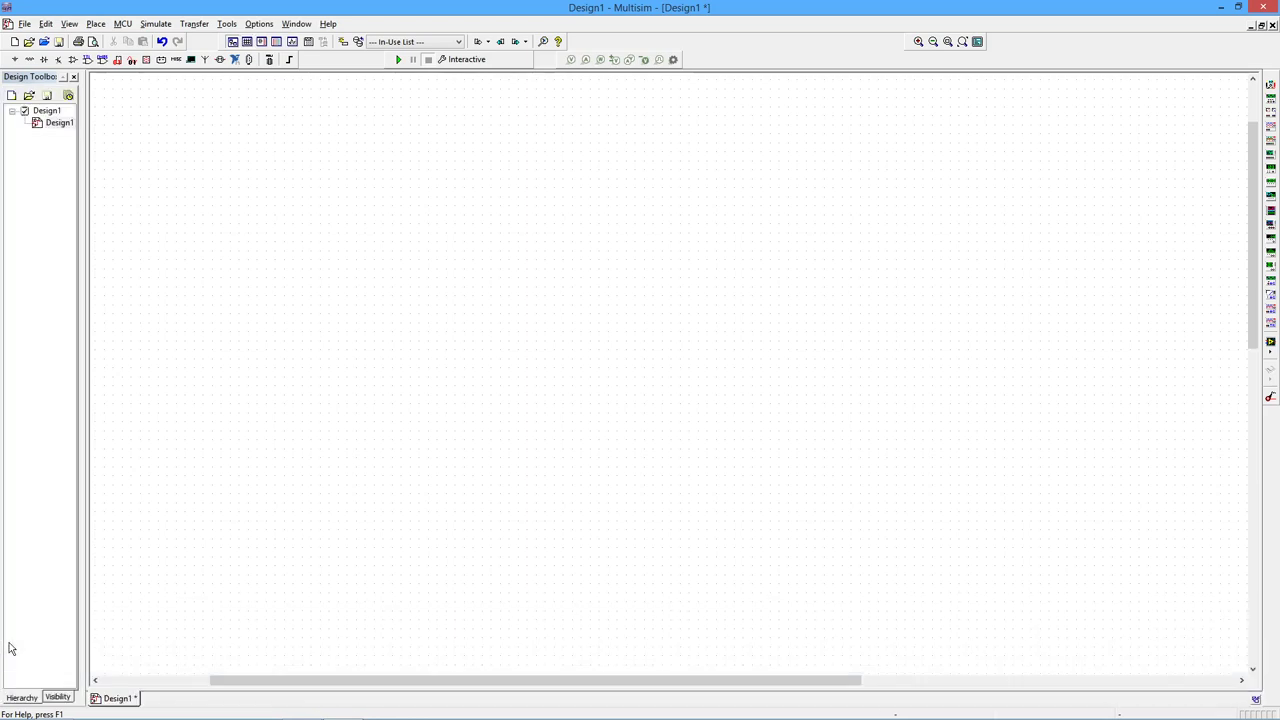
{"action": "left_click", "coordinate": [71, 24]}
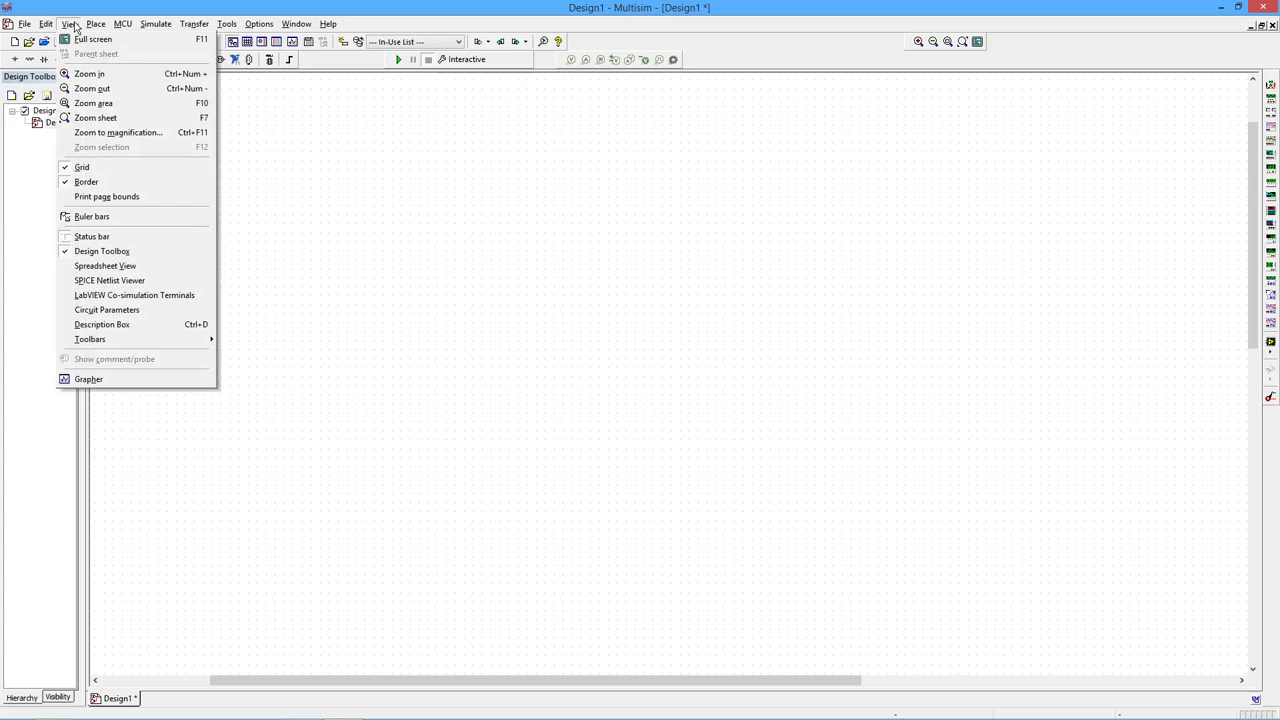
{"action": "left_click", "coordinate": [102, 266]}
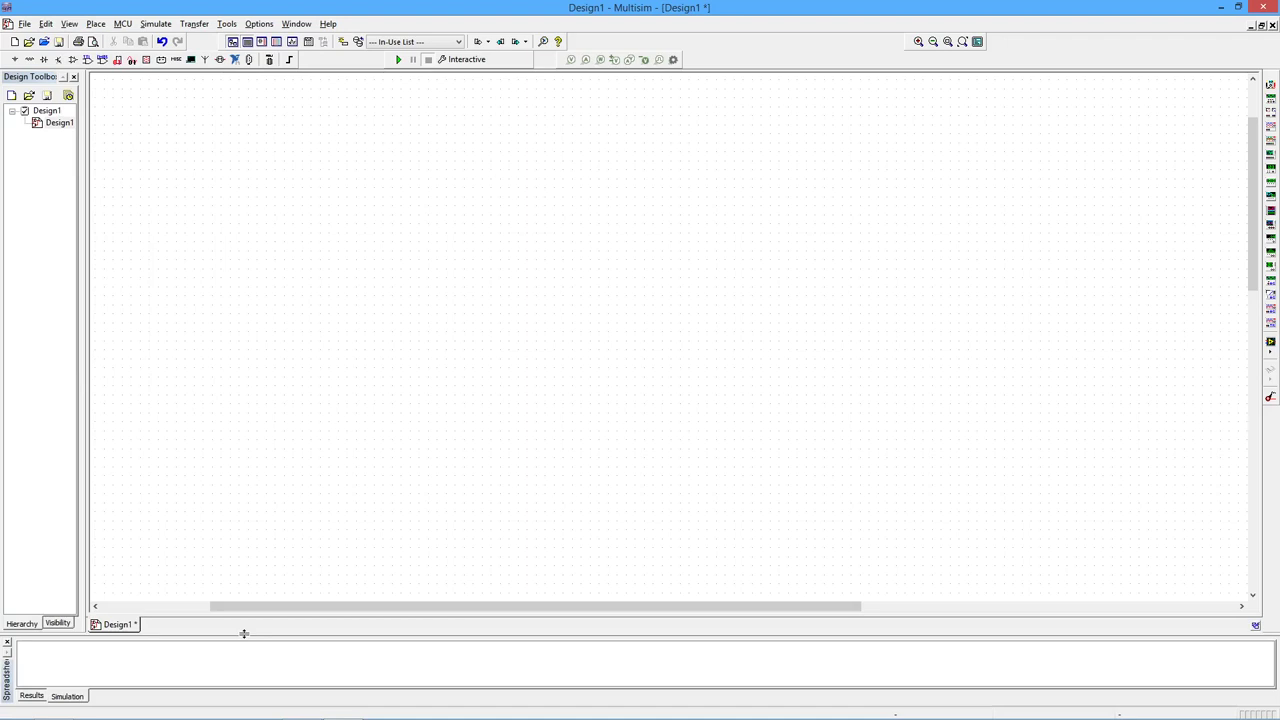
{"action": "left_click_drag", "start_coordinate": [243, 630], "coordinate": [243, 682]}
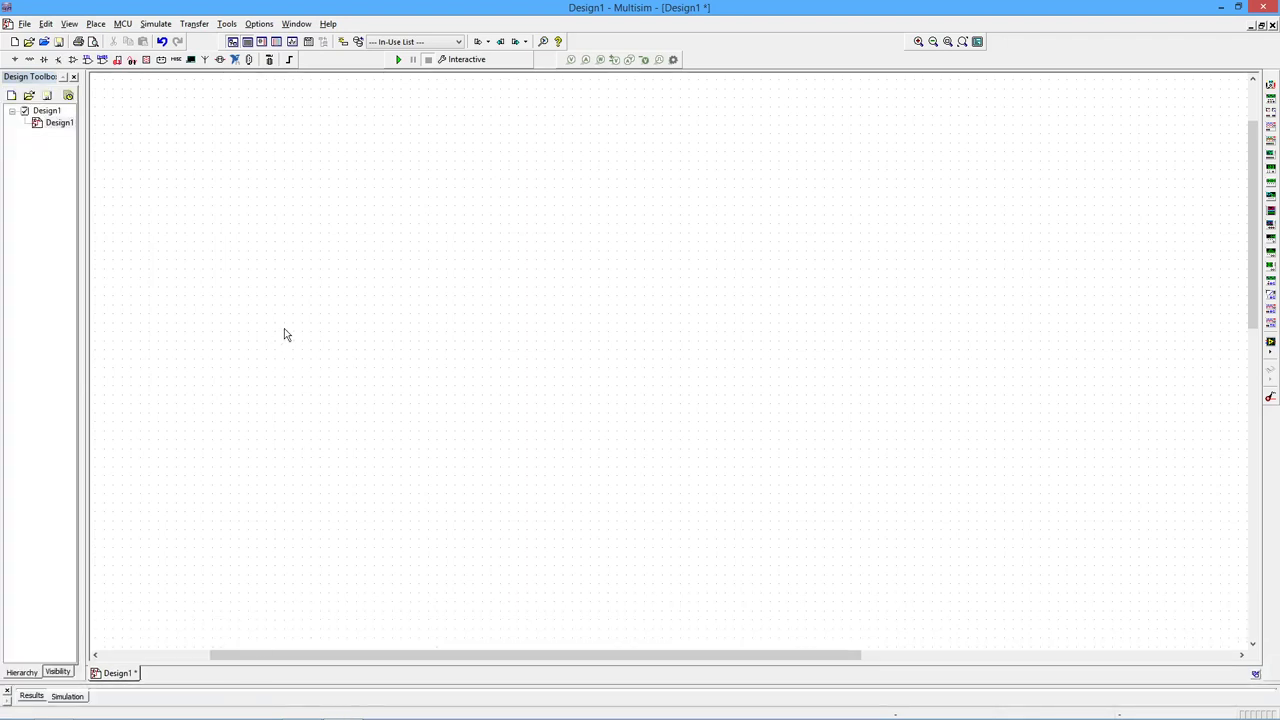
Step: Look through the File, View and Place menus without changing the blank sheet
{"action": "left_click", "coordinate": [25, 23]}
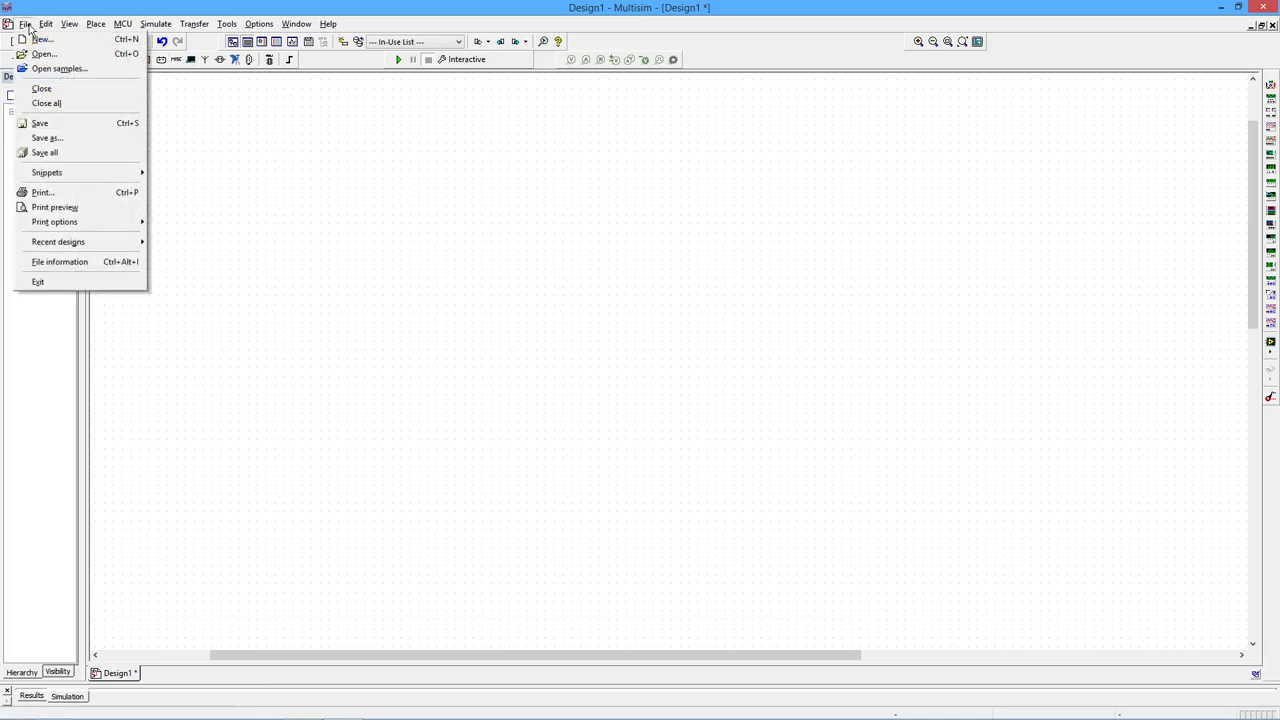
{"action": "mouse_move", "coordinate": [41, 27]}
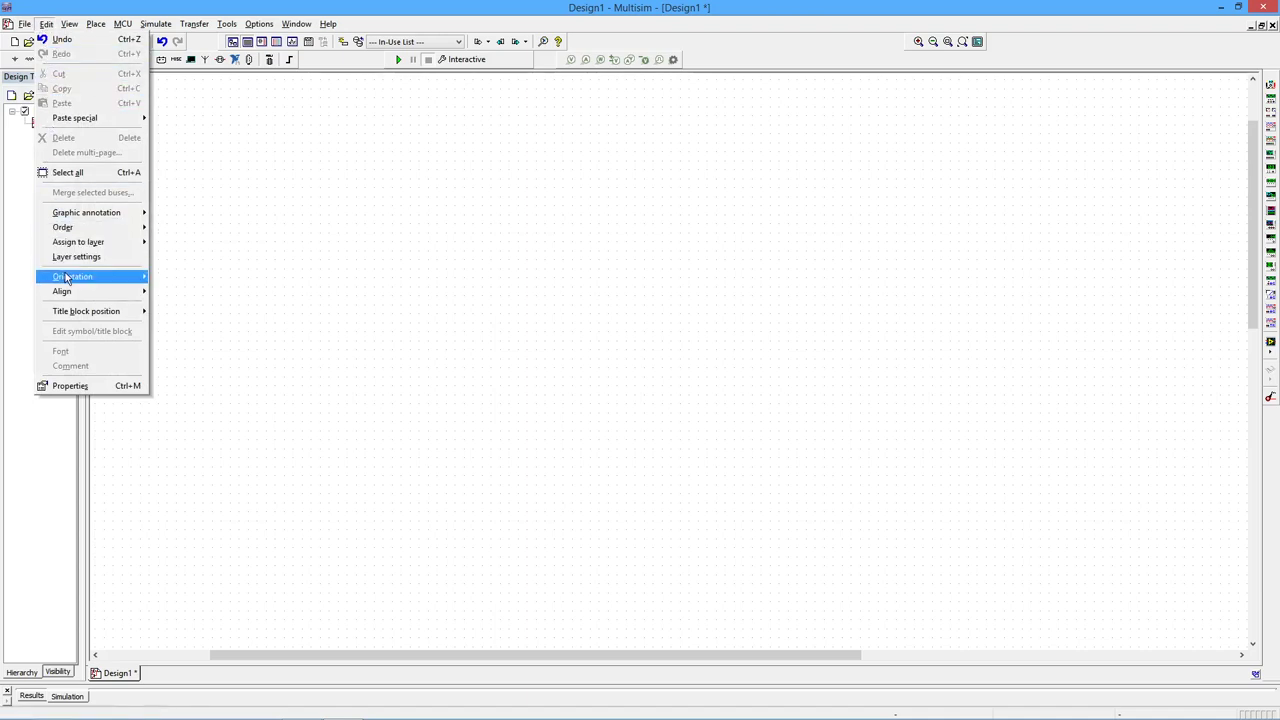
{"action": "mouse_move", "coordinate": [68, 278]}
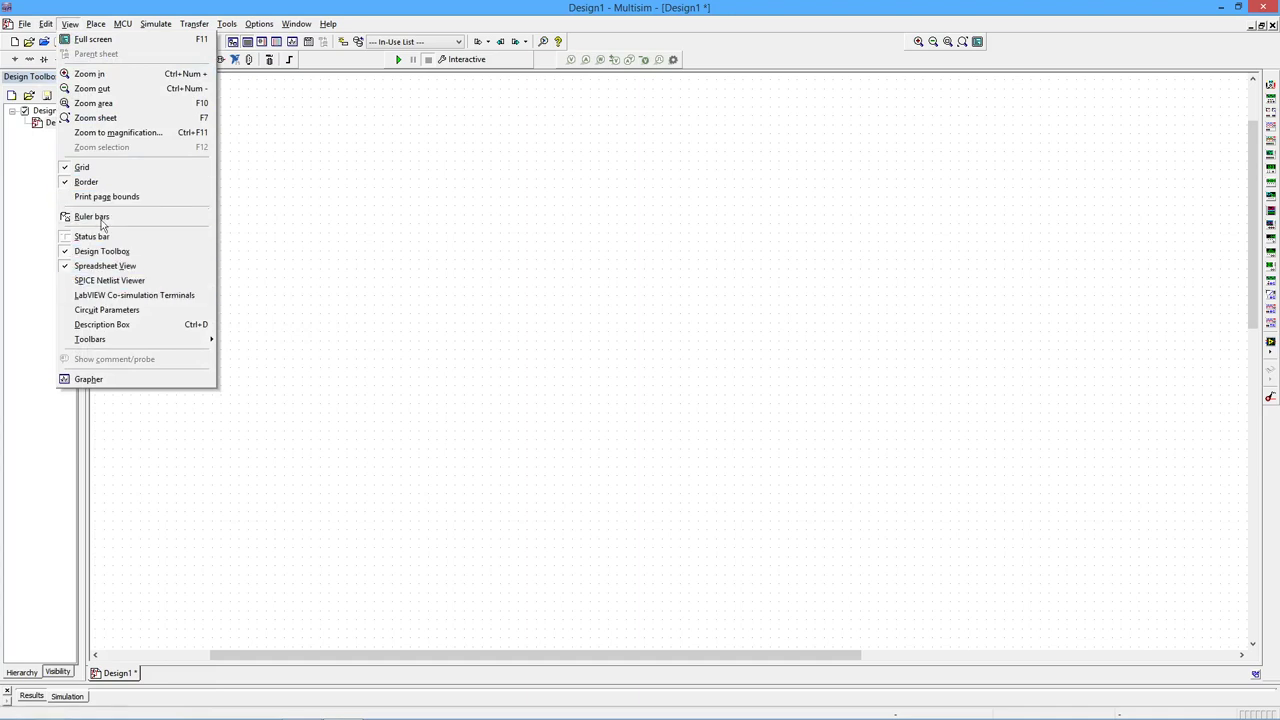
{"action": "left_click", "coordinate": [70, 23]}
{"action": "left_click", "coordinate": [96, 24]}
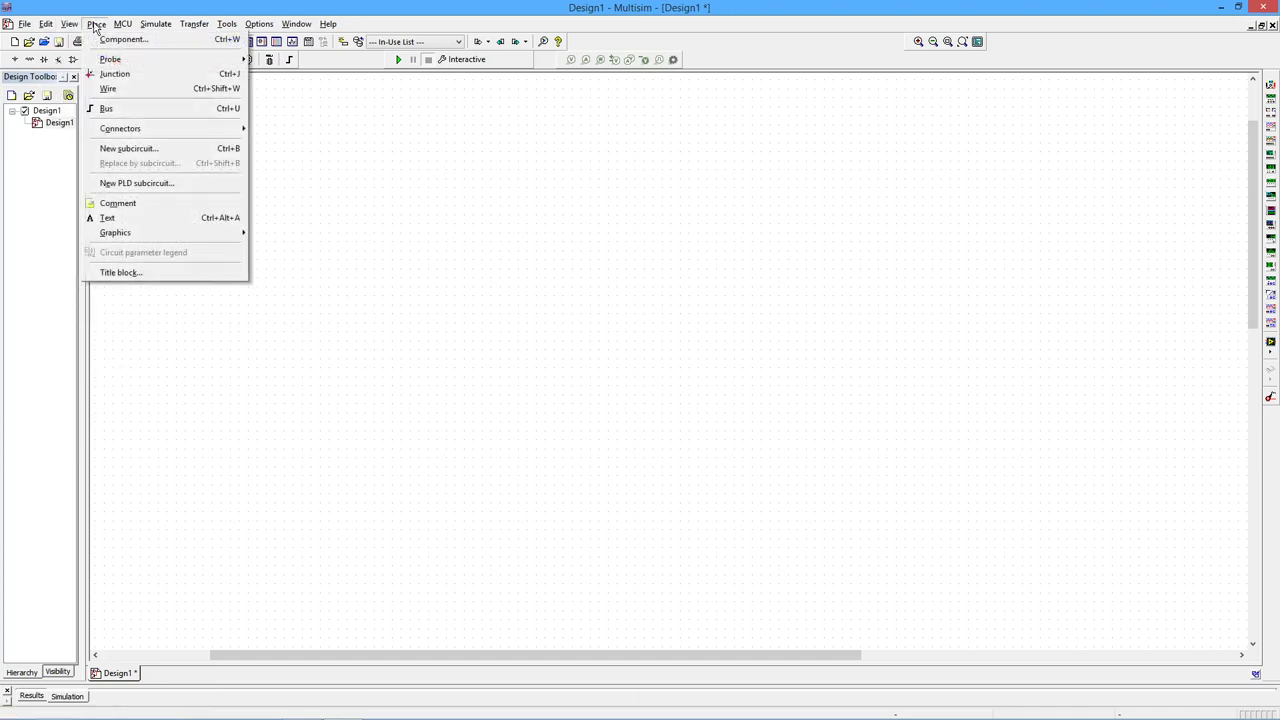
{"action": "mouse_move", "coordinate": [155, 27]}
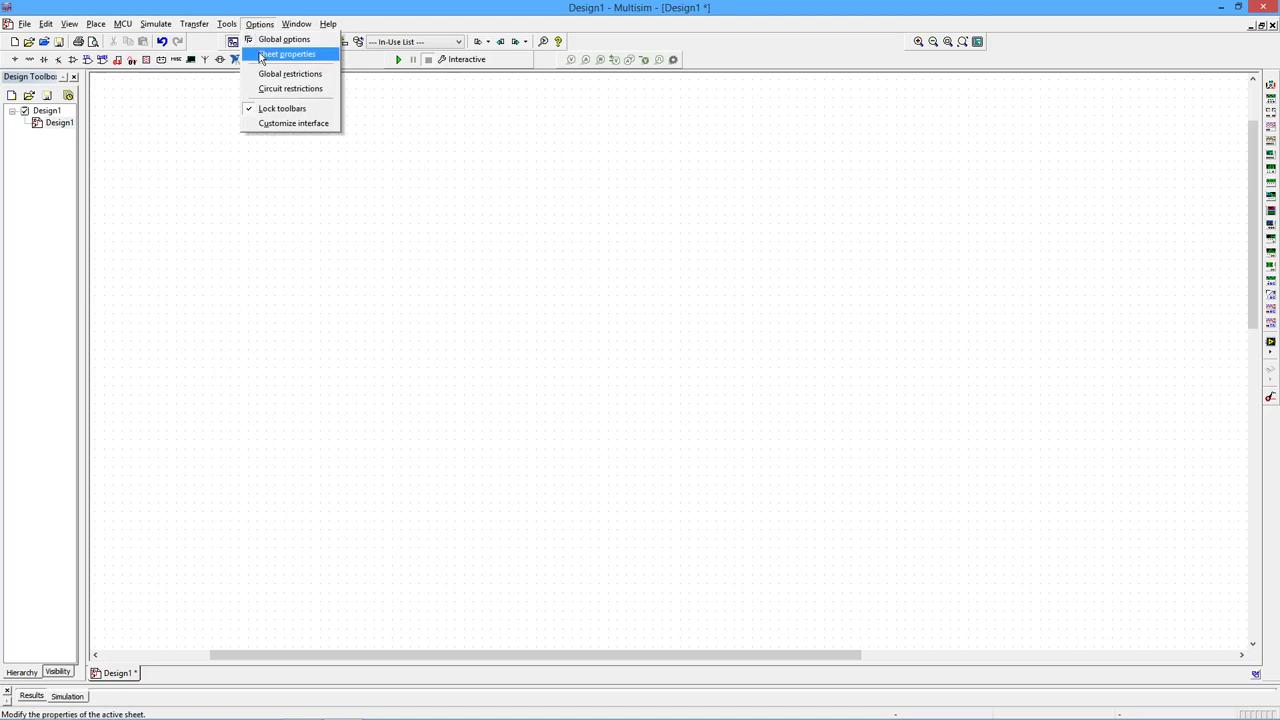
{"action": "left_click", "coordinate": [261, 55]}
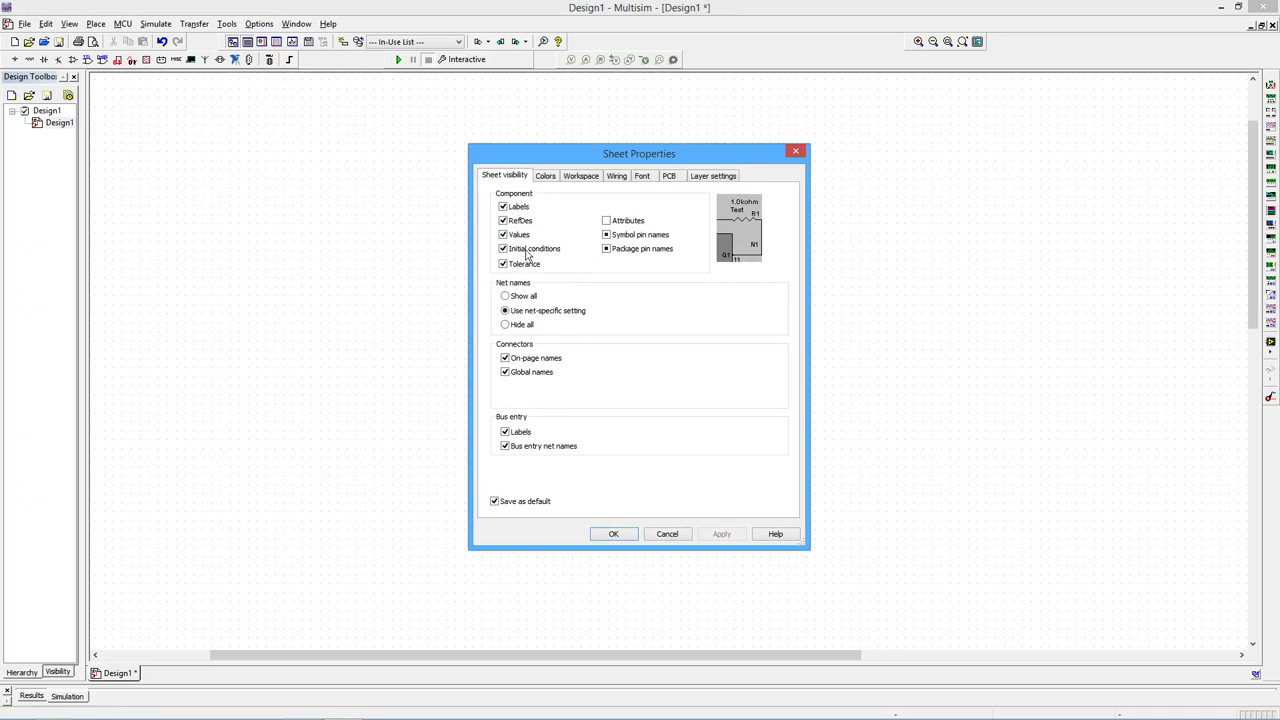
{"action": "left_click", "coordinate": [548, 179]}
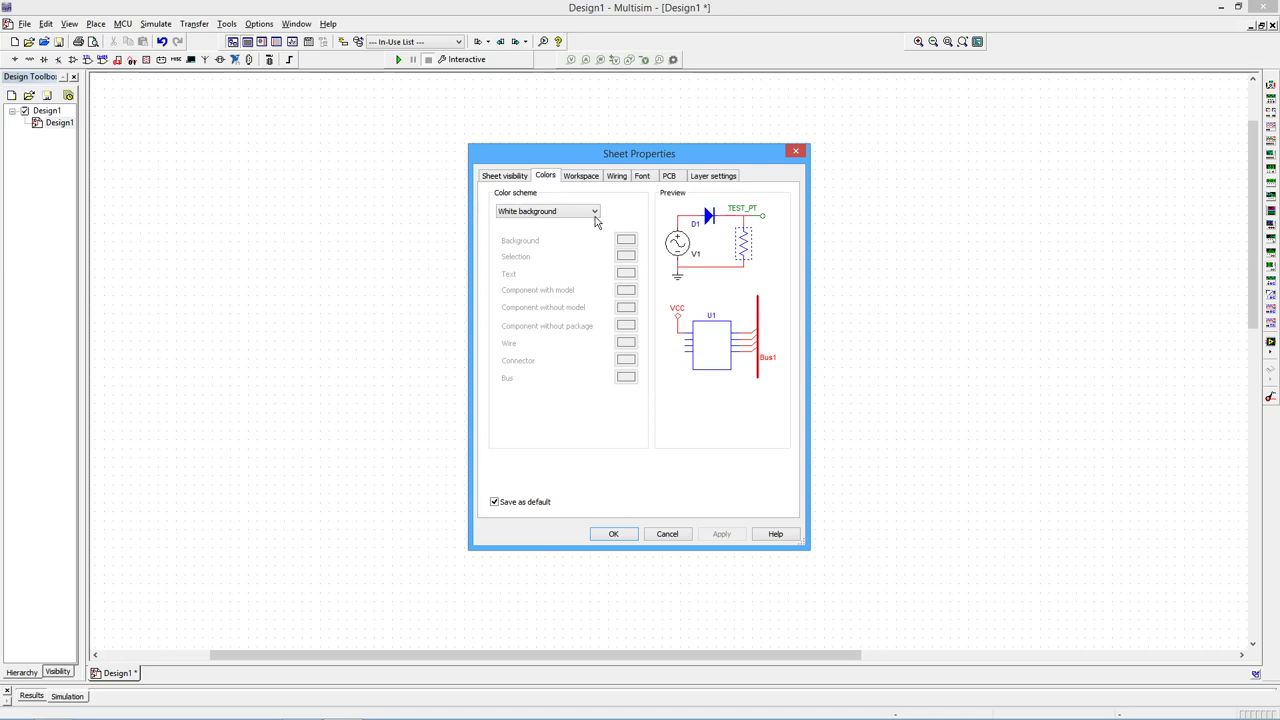
{"action": "left_click", "coordinate": [581, 177]}
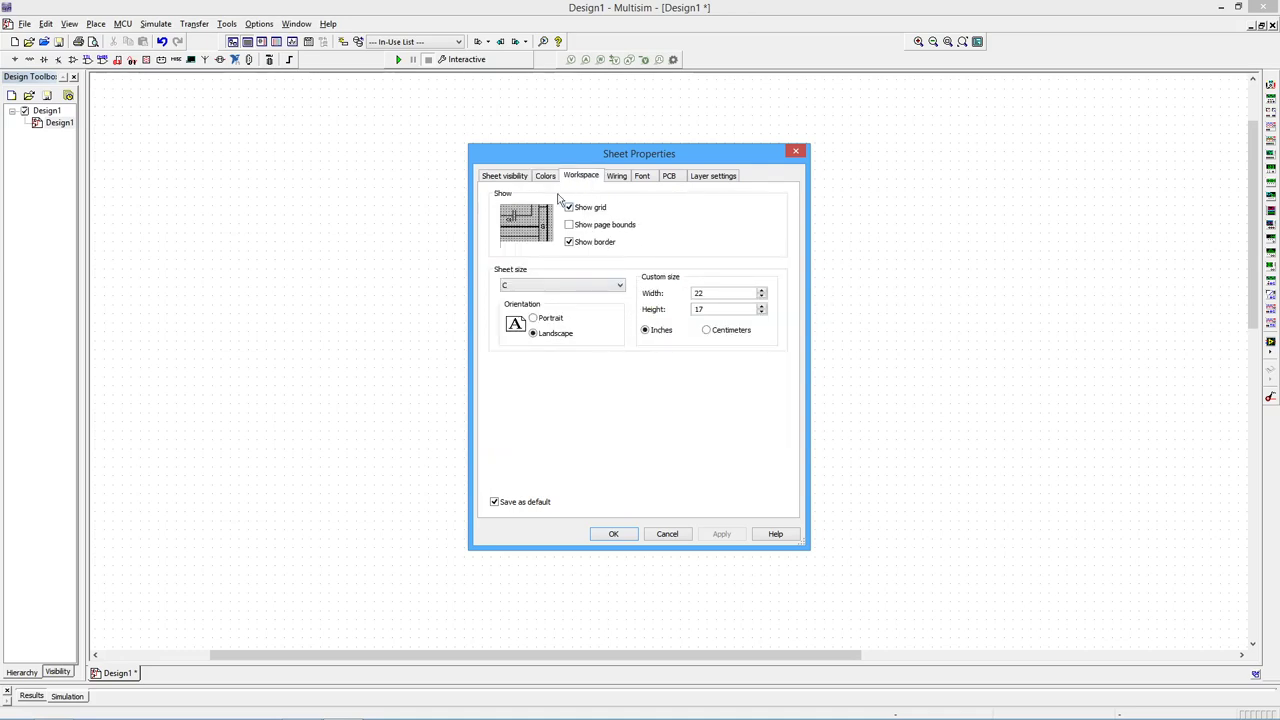
{"action": "left_click", "coordinate": [624, 534]}
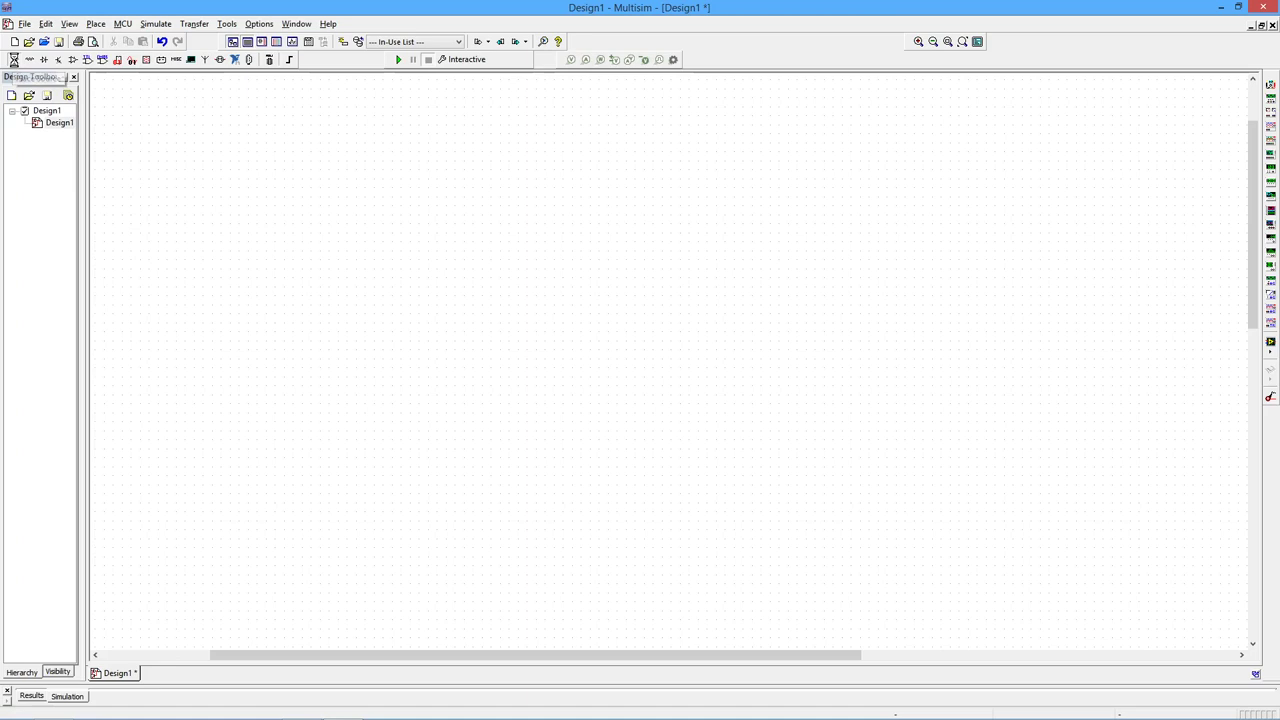
{"action": "left_click", "coordinate": [14, 59]}
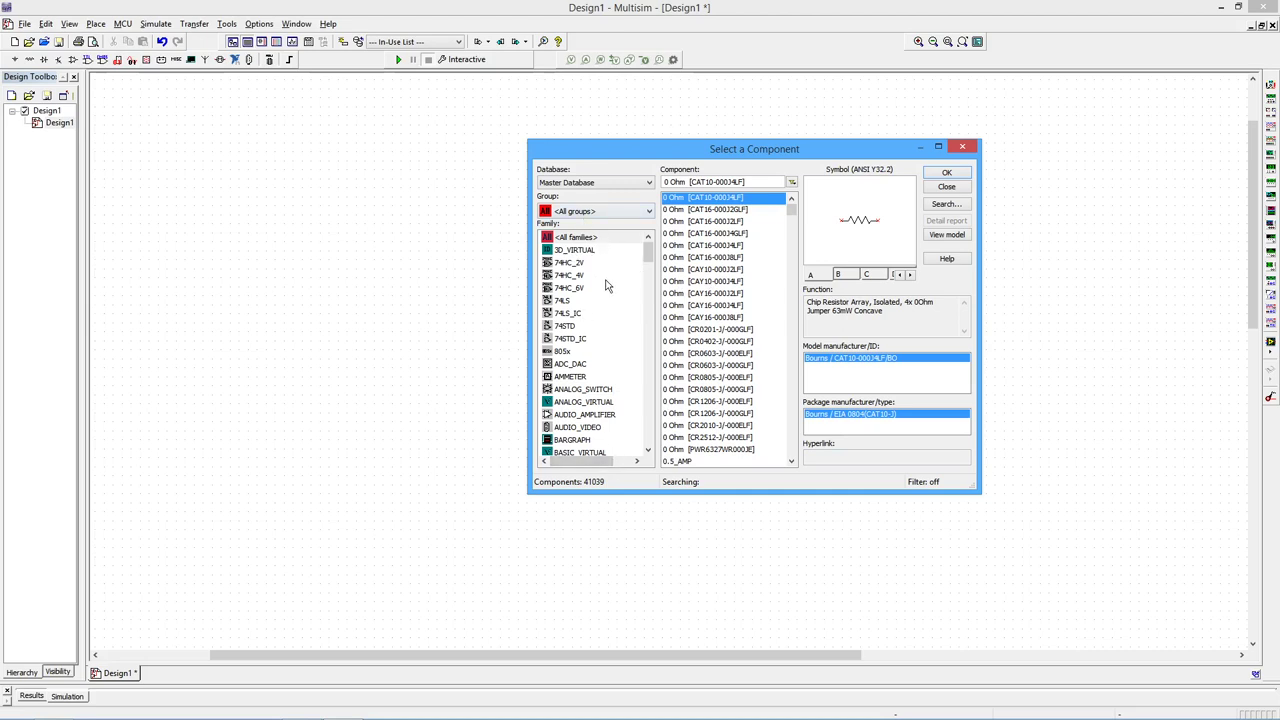
Step: Place a GROUND symbol from the Sources group's POWER_SOURCES family at the sheet's lower left
{"action": "left_click", "coordinate": [650, 212]}
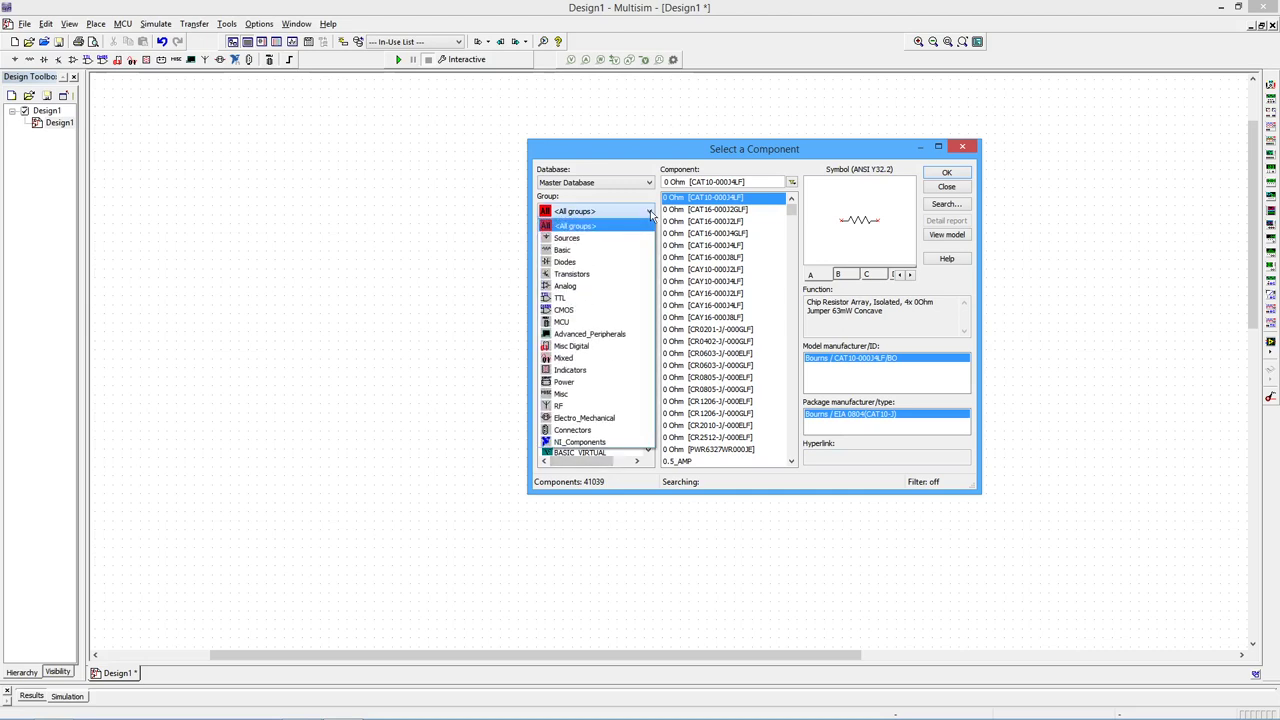
{"action": "left_click", "coordinate": [587, 240]}
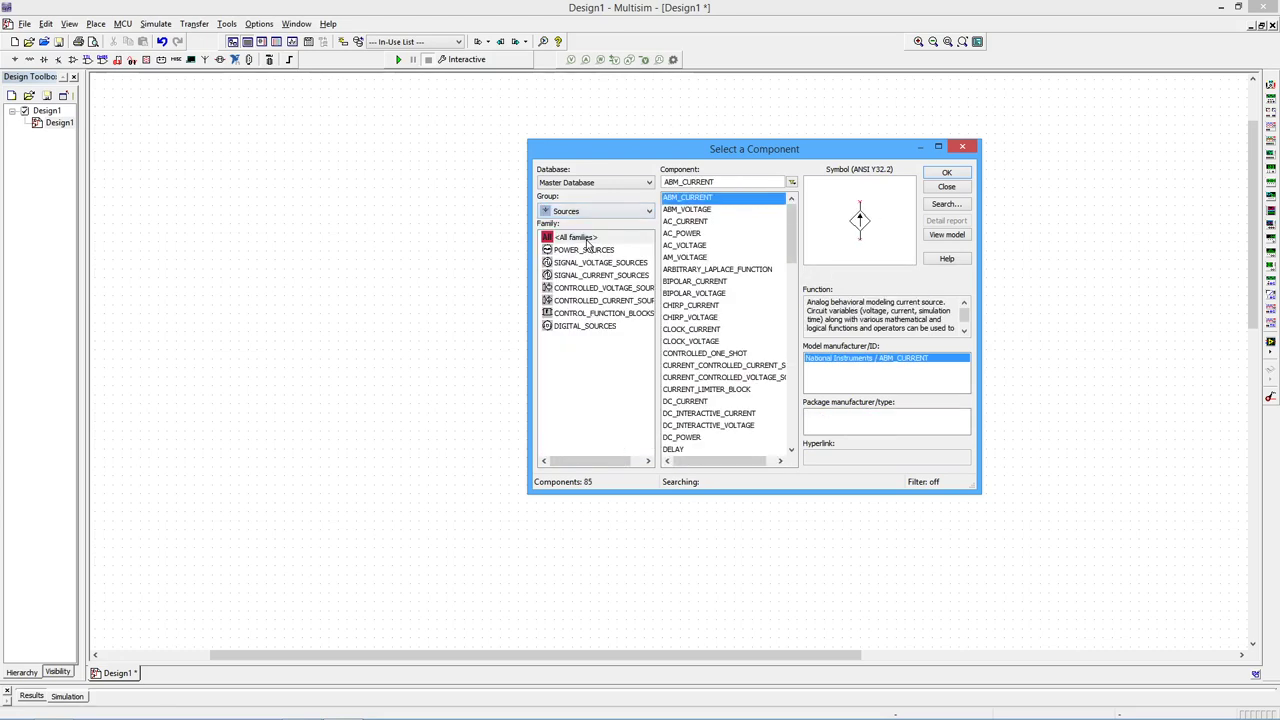
{"action": "left_click", "coordinate": [586, 250]}
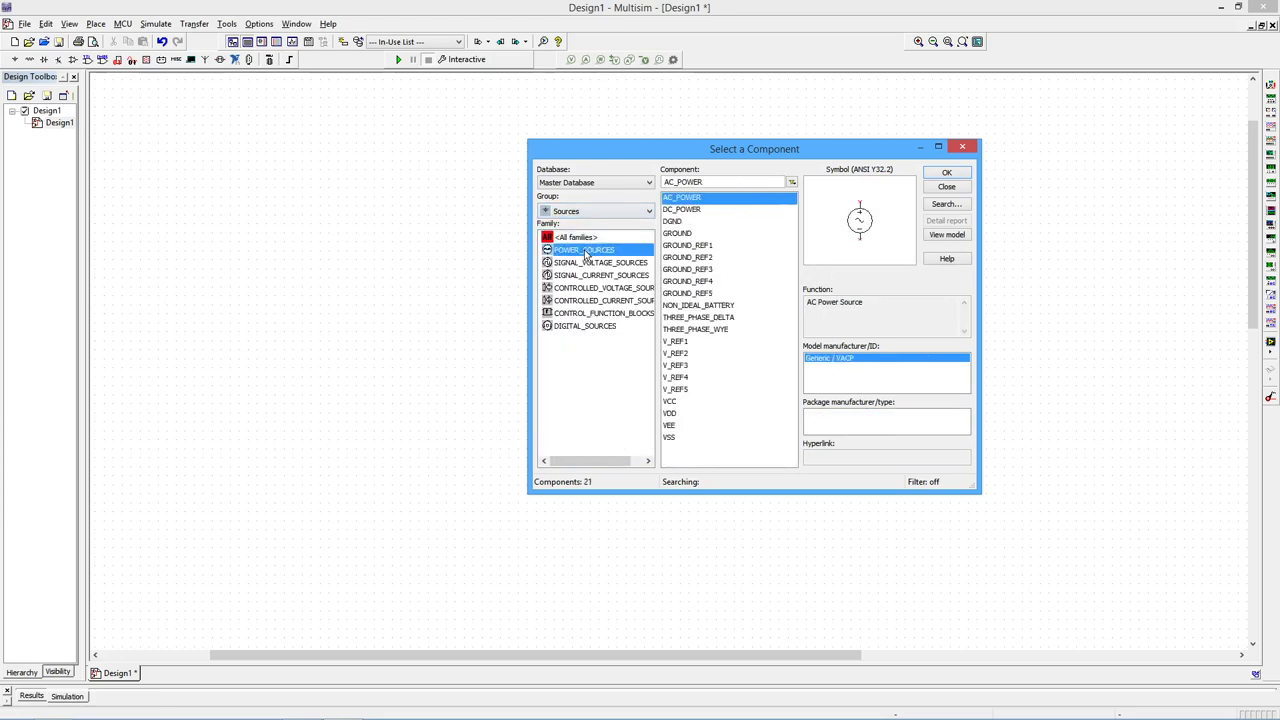
{"action": "left_click", "coordinate": [681, 234]}
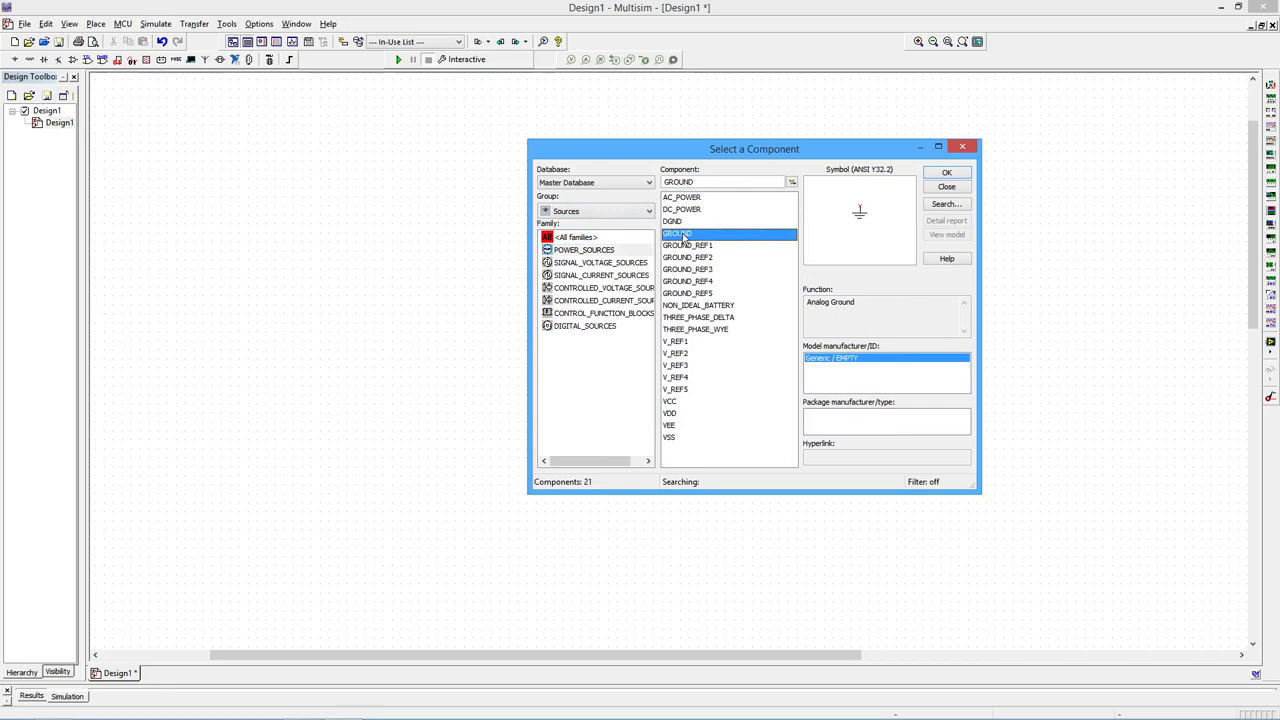
{"action": "left_click", "coordinate": [930, 174]}
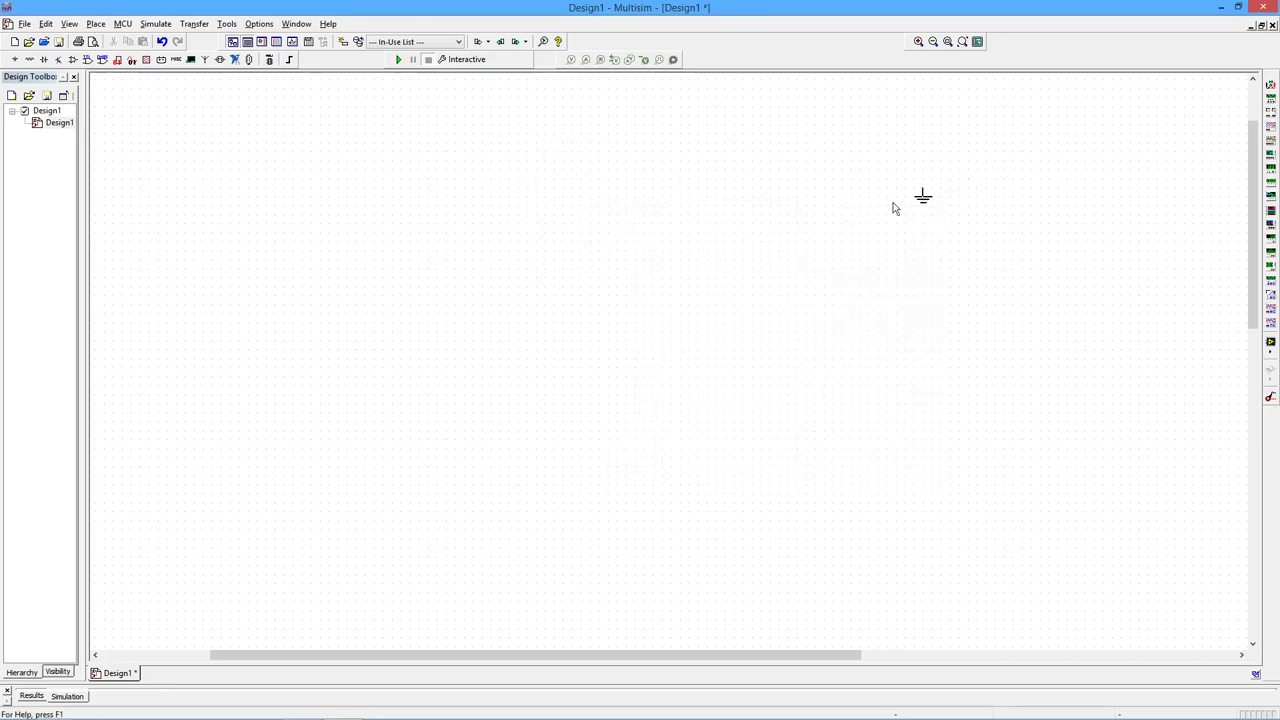
{"action": "left_click", "coordinate": [194, 447]}
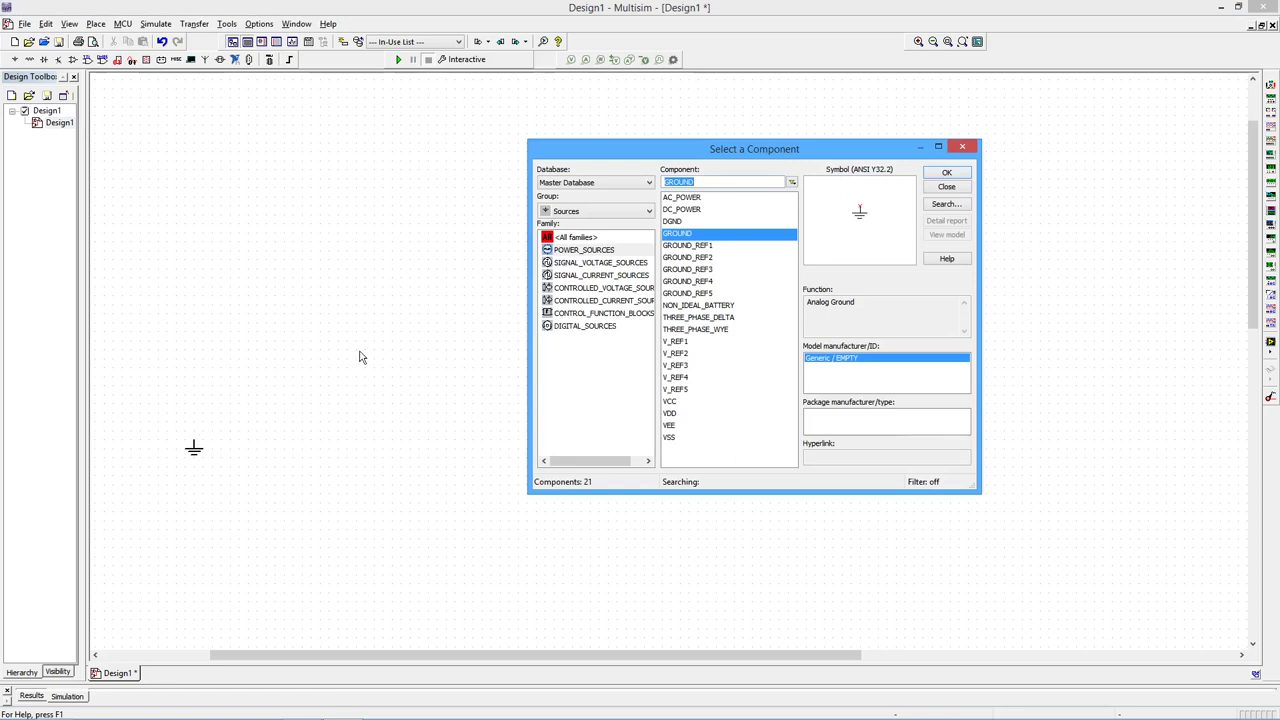
Step: Place the 12 V DC_POWER source V1 above the ground symbol
{"action": "left_click", "coordinate": [591, 252]}
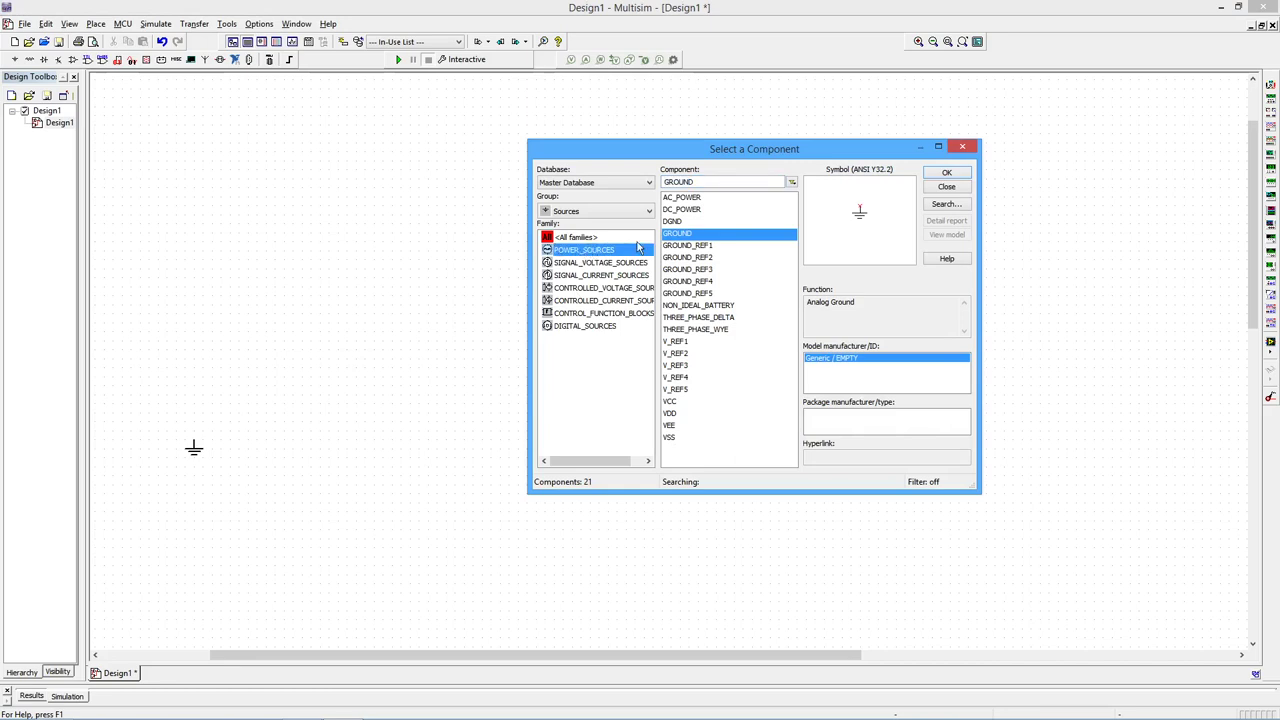
{"action": "double_click", "coordinate": [683, 212]}
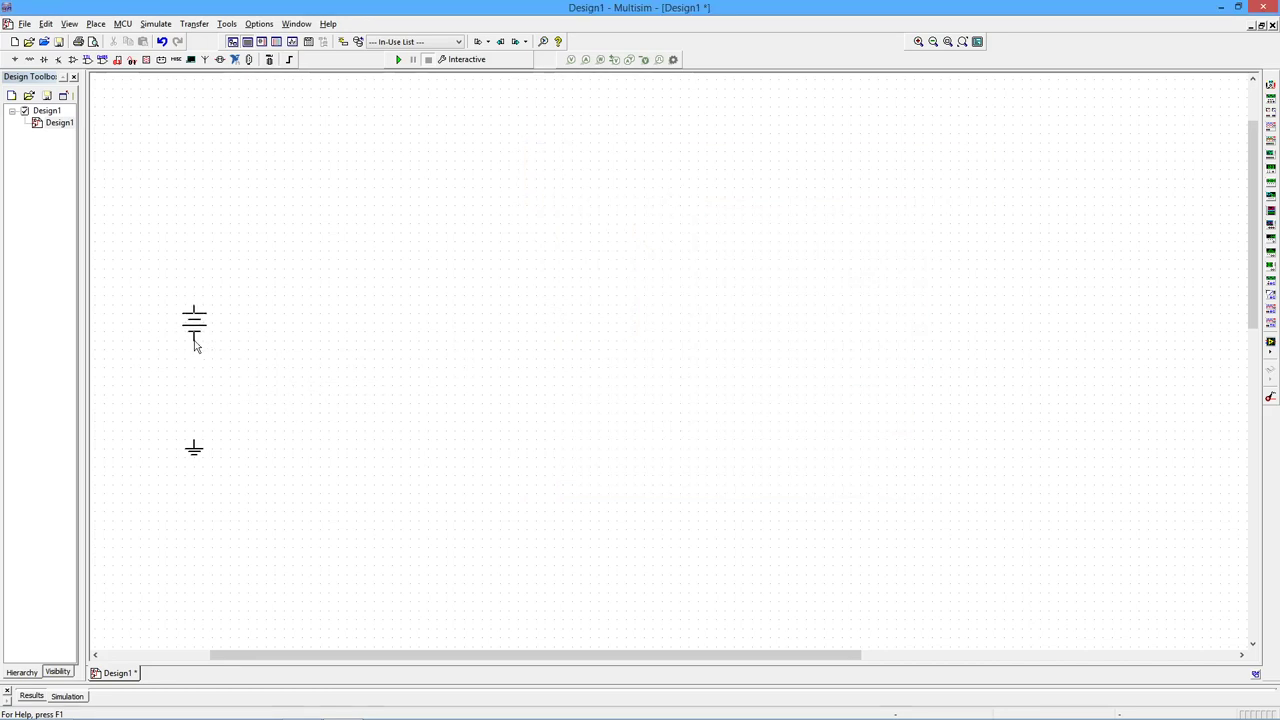
{"action": "left_click", "coordinate": [197, 328]}
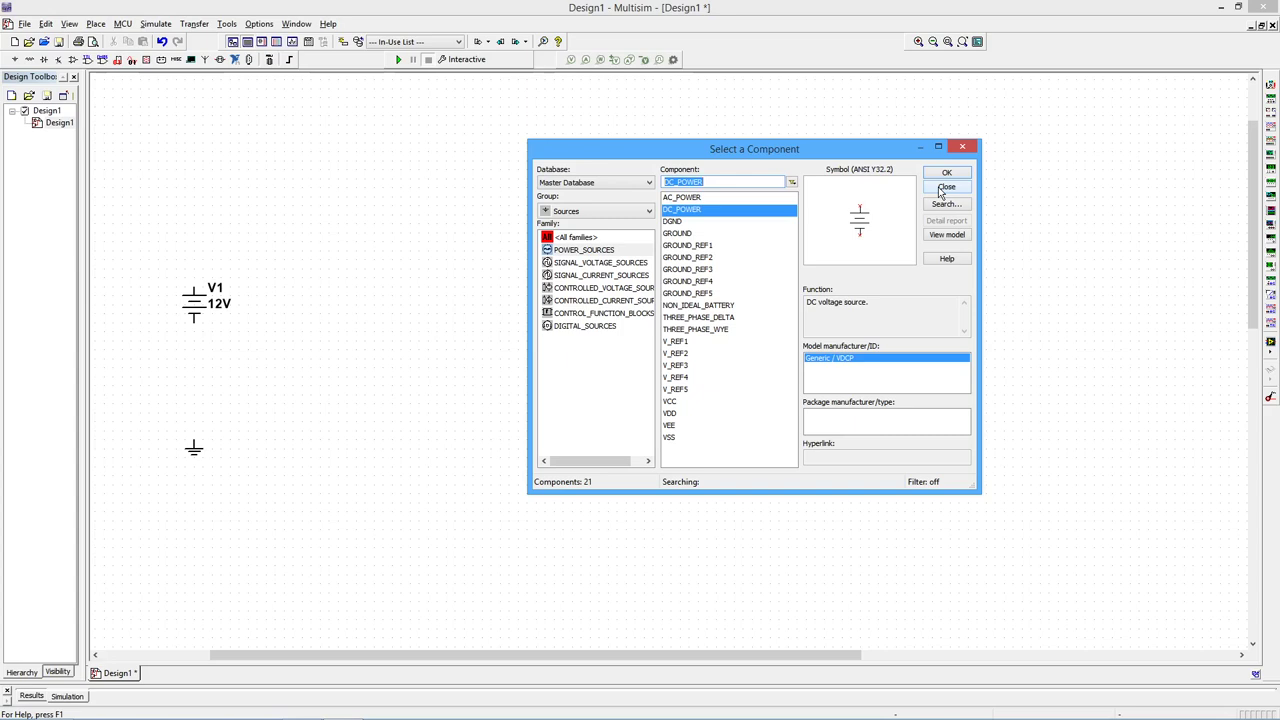
Step: Browse the Basic group's RESISTOR, RATED_VIRTUAL and 3D_VIRTUAL families, settling on RATED_VIRTUAL
{"action": "left_click", "coordinate": [650, 212]}
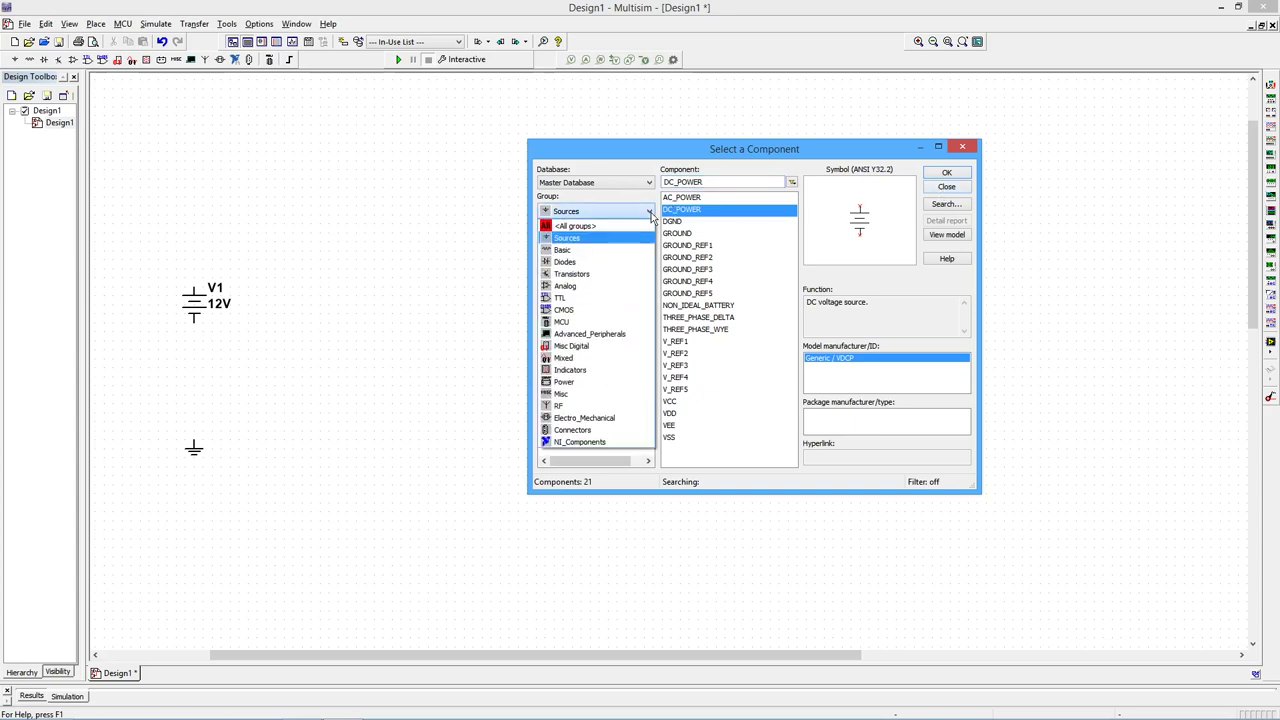
{"action": "left_click", "coordinate": [577, 252]}
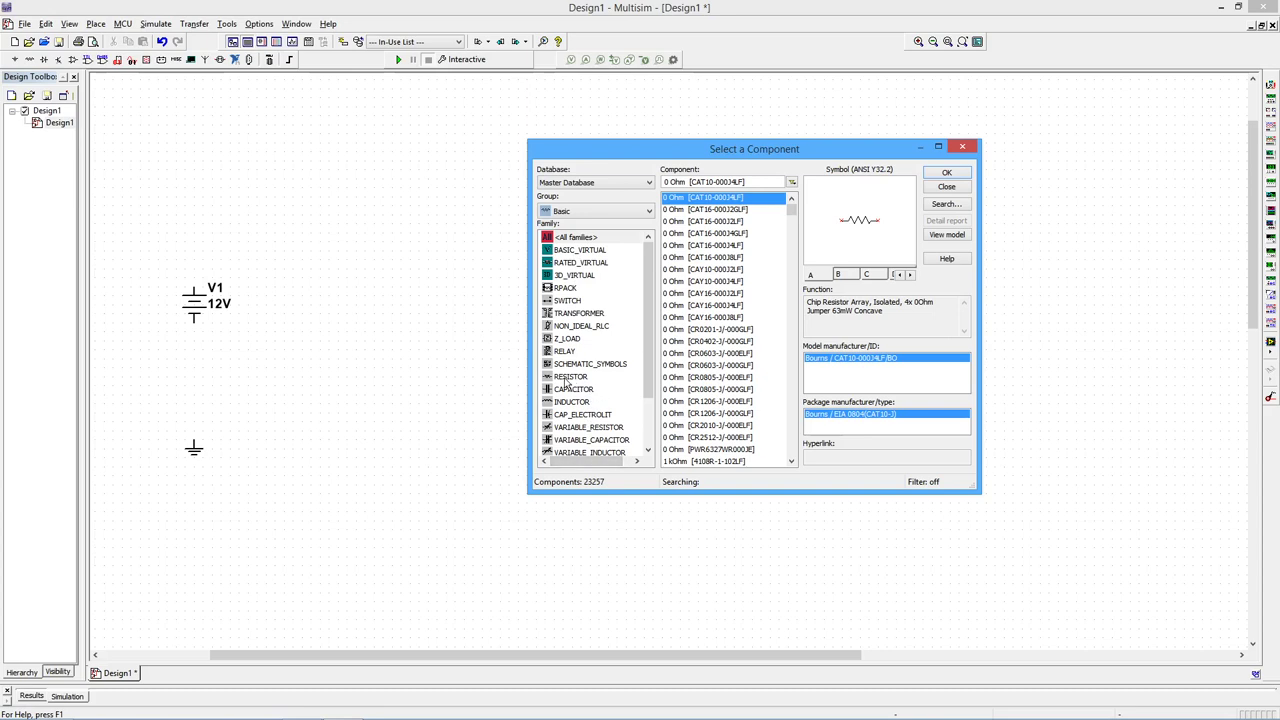
{"action": "left_click", "coordinate": [566, 378]}
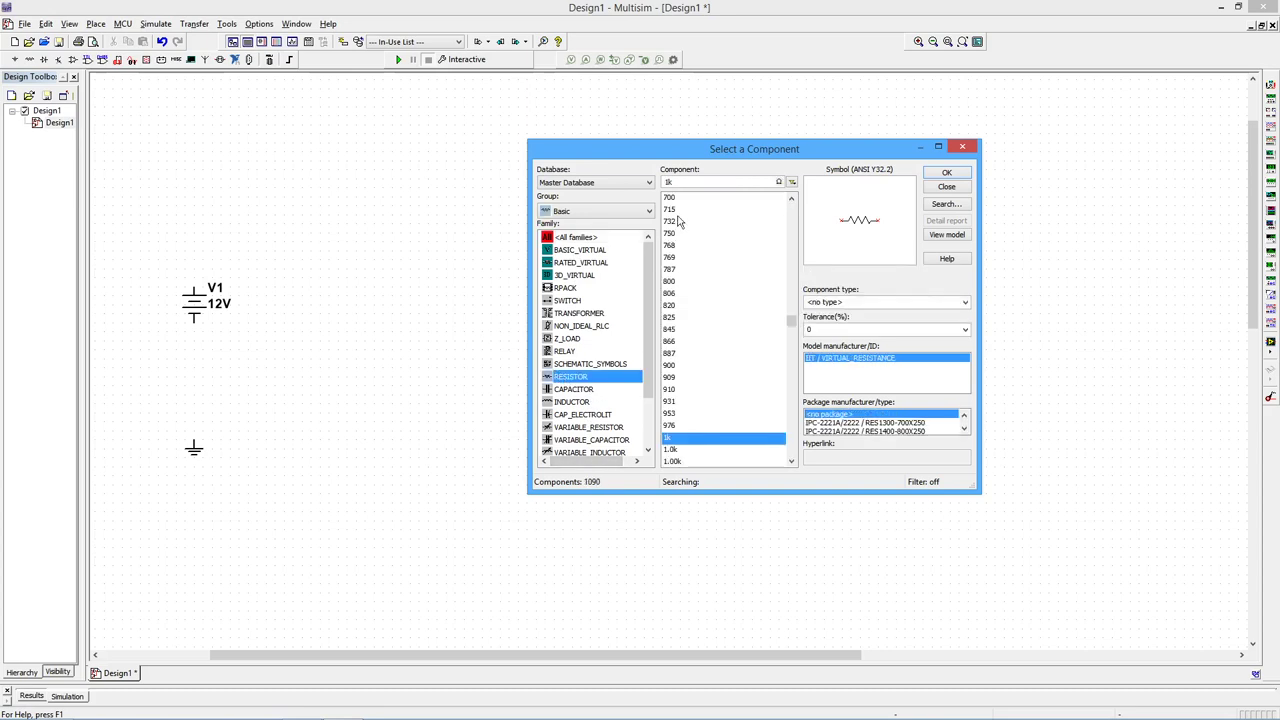
{"action": "mouse_move", "coordinate": [791, 330]}
{"action": "left_mouse_down"}
{"action": "mouse_move", "coordinate": [788, 369]}
{"action": "mouse_move", "coordinate": [780, 211]}
{"action": "mouse_move", "coordinate": [774, 316]}
{"action": "left_mouse_up"}
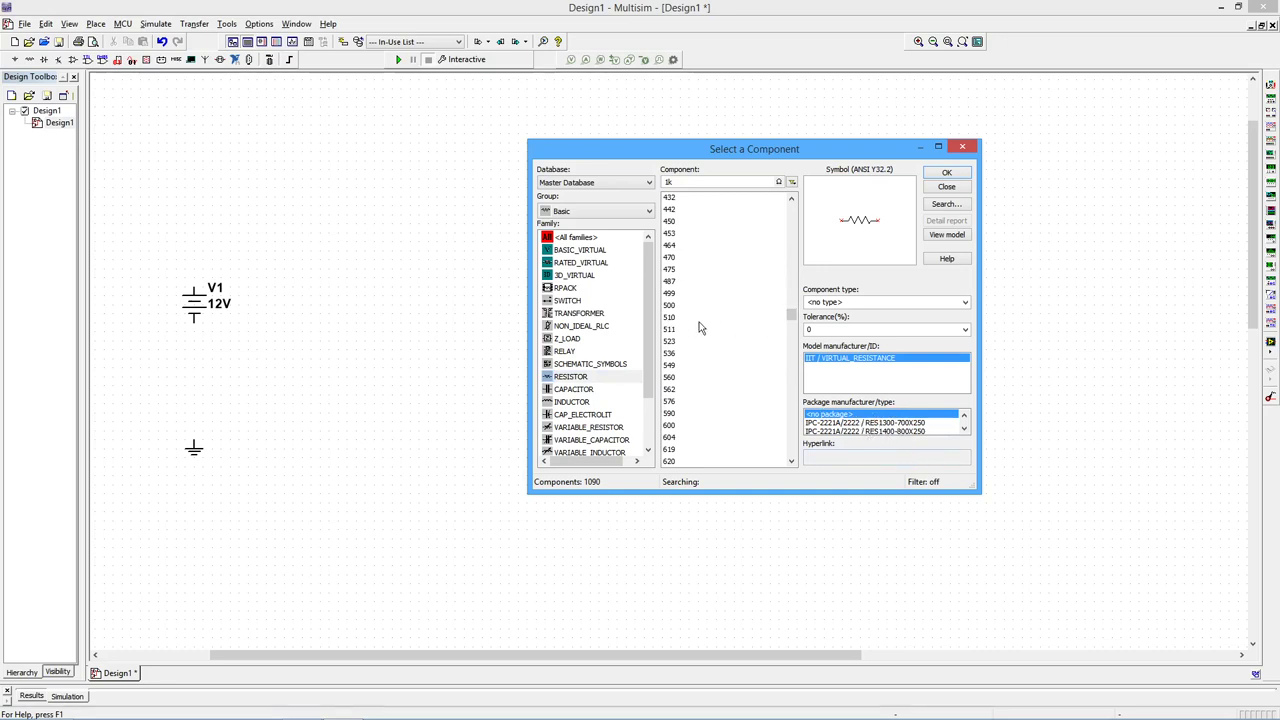
{"action": "left_click", "coordinate": [581, 264]}
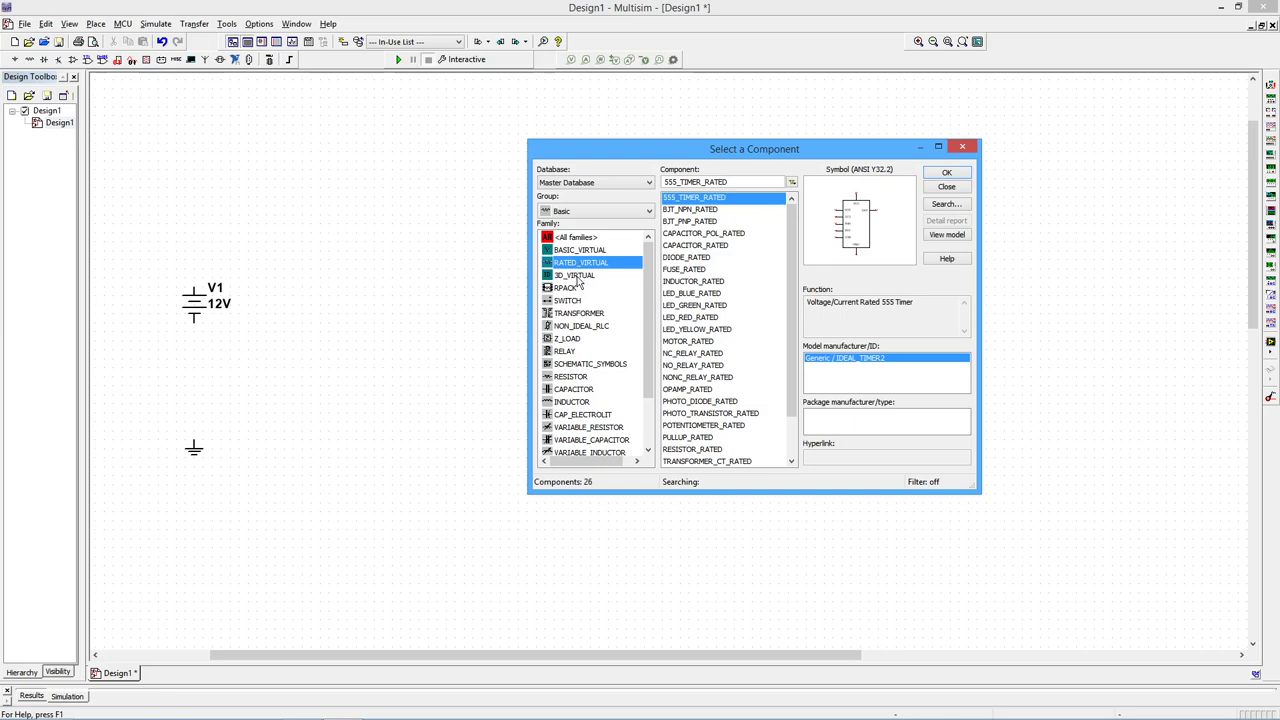
{"action": "left_click", "coordinate": [578, 276]}
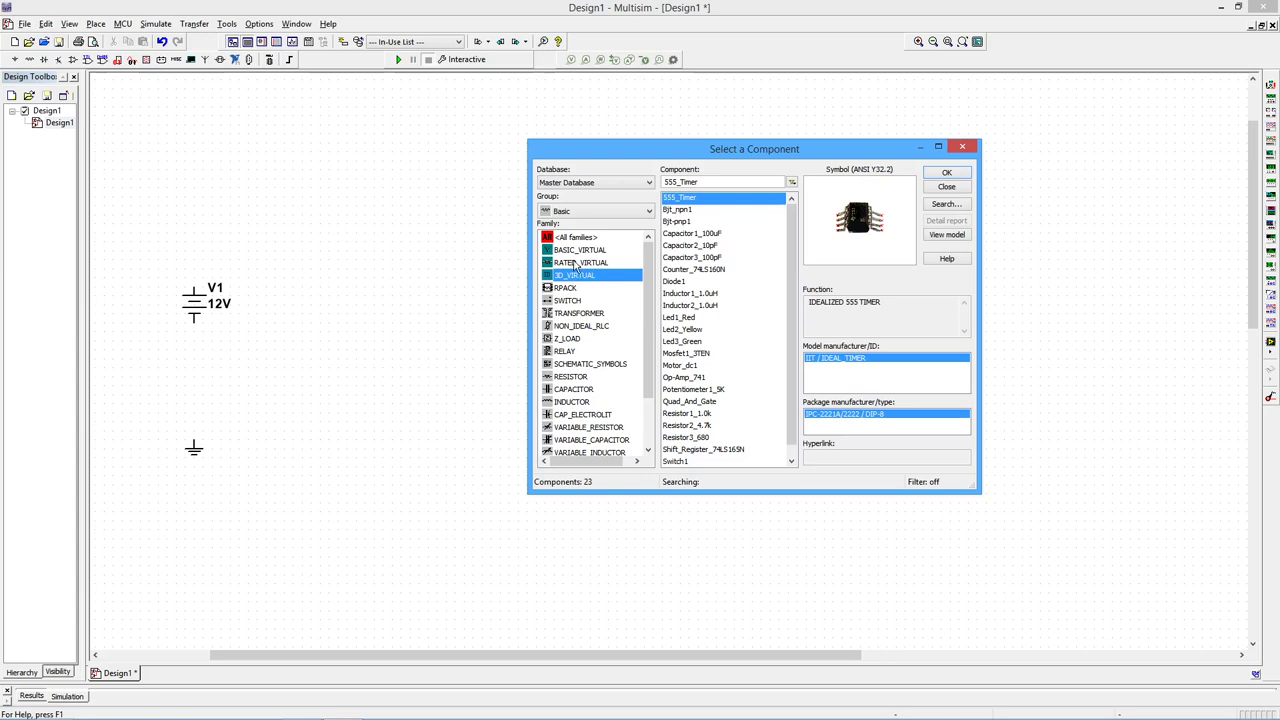
{"action": "left_click", "coordinate": [576, 264]}
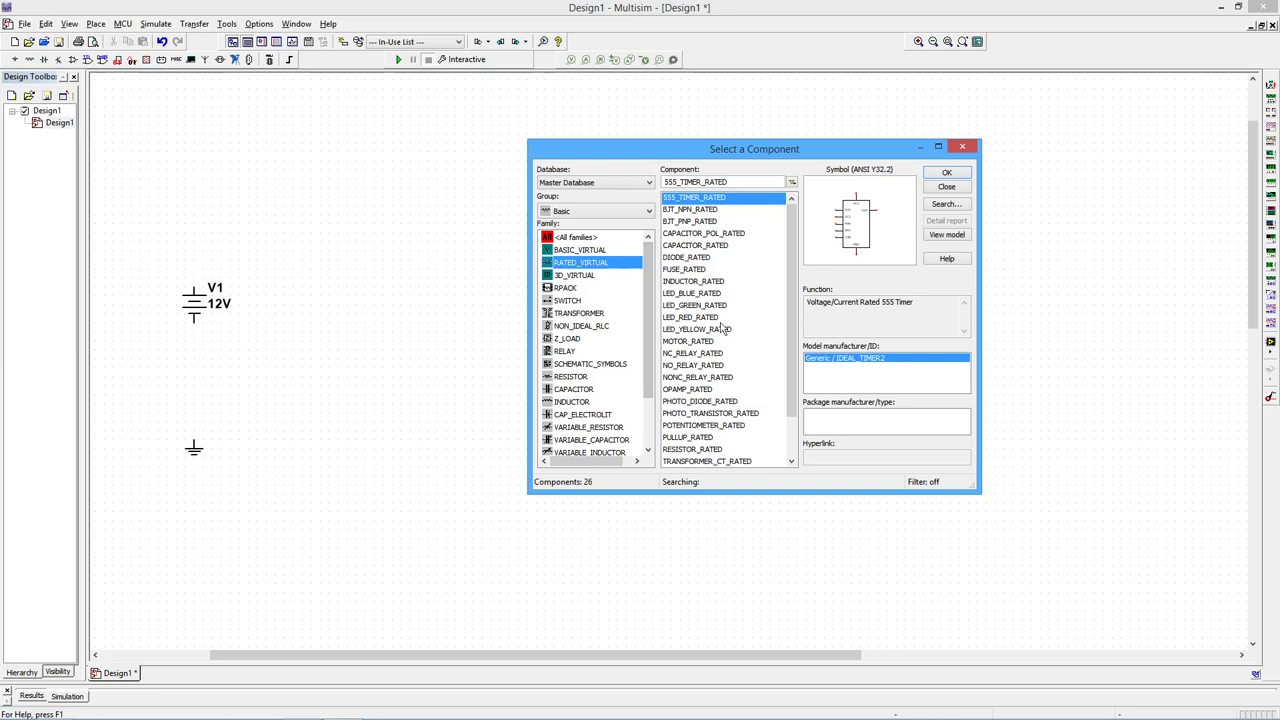
Step: Place a RESISTOR_RATED part as R1 and close the component browser
{"action": "double_click", "coordinate": [692, 450]}
{"action": "left_click", "coordinate": [257, 216]}
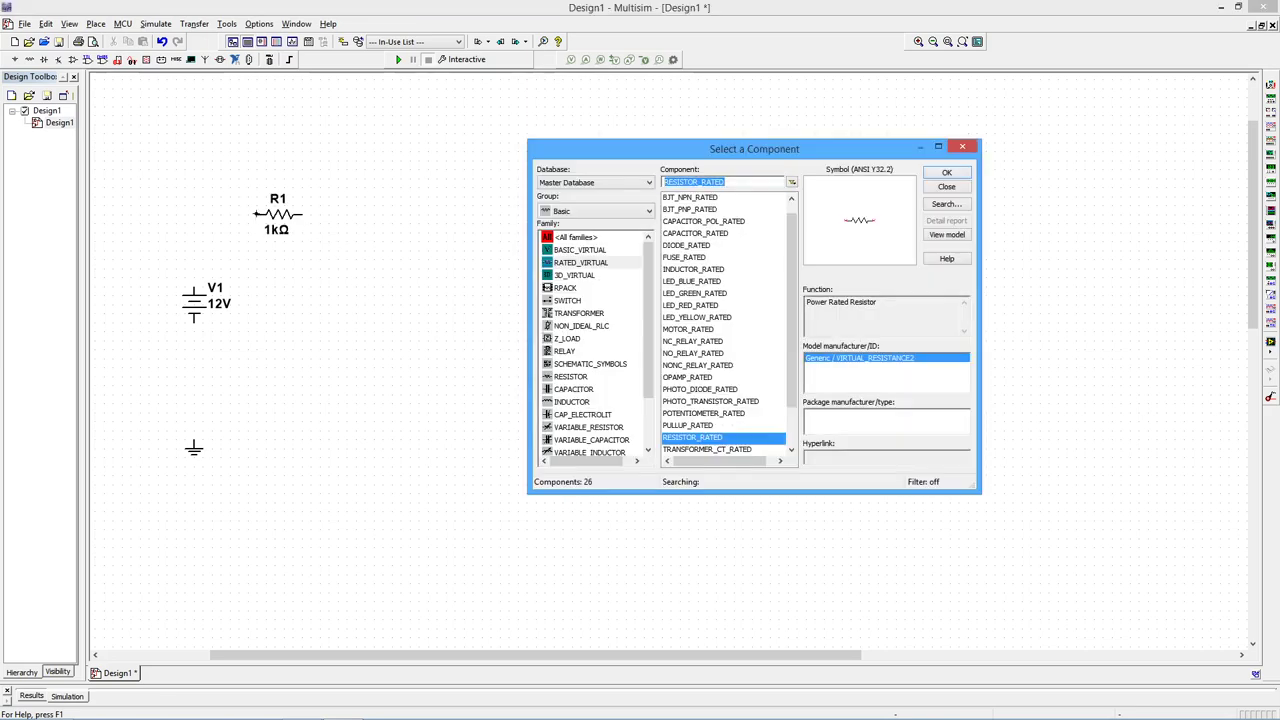
{"action": "left_click", "coordinate": [946, 187]}
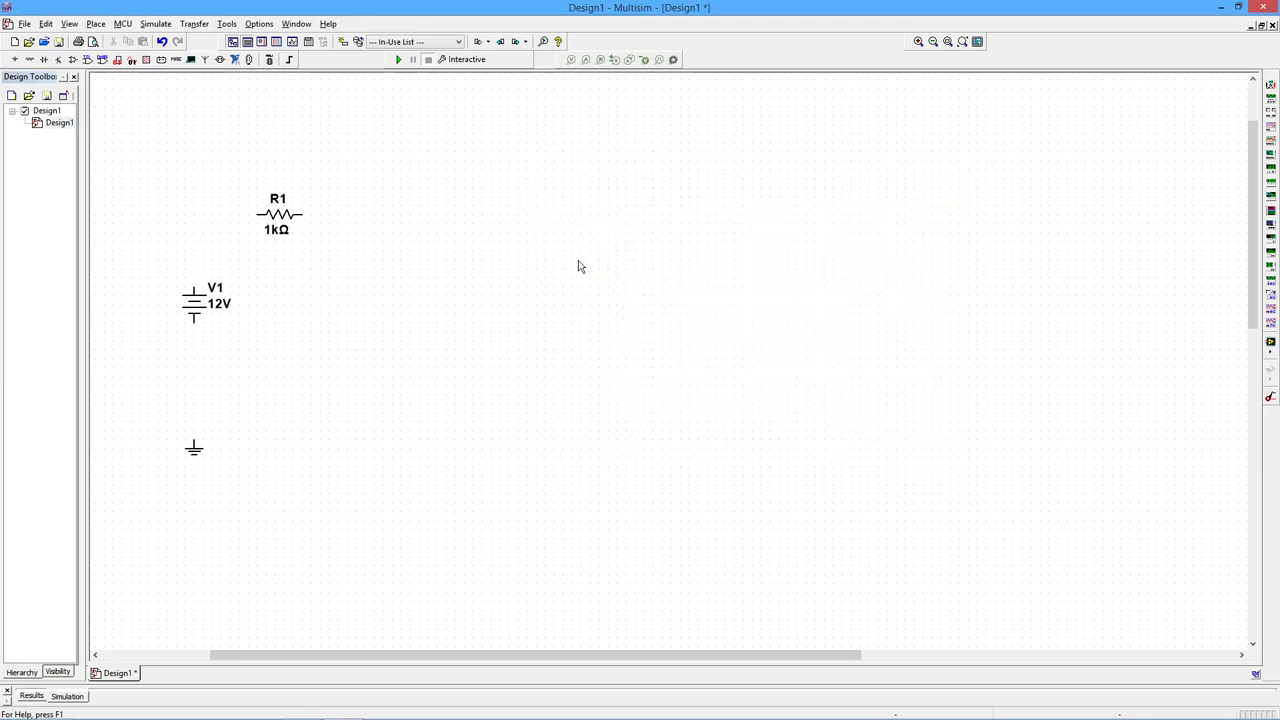
Step: Paste copies of R1 to add R2, R3, R4 and R5 across the schematic
{"action": "left_click", "coordinate": [282, 216]}
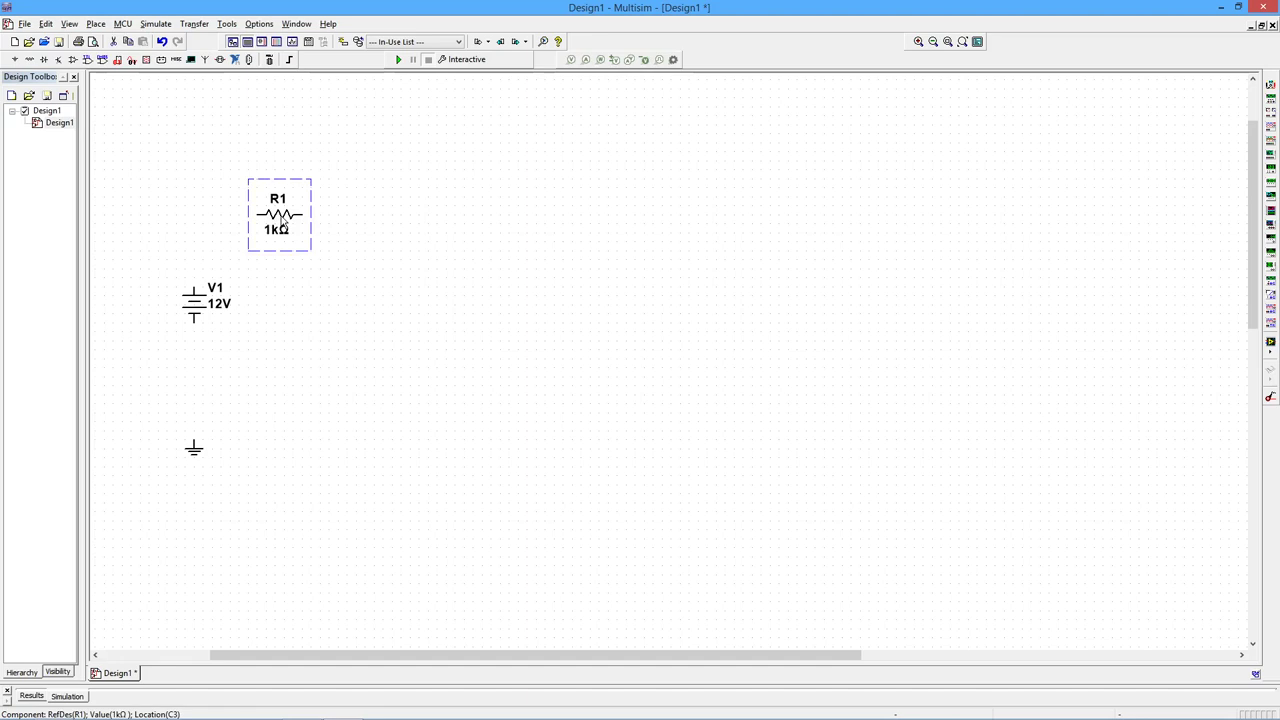
{"action": "key", "text": "ctrl+v"}
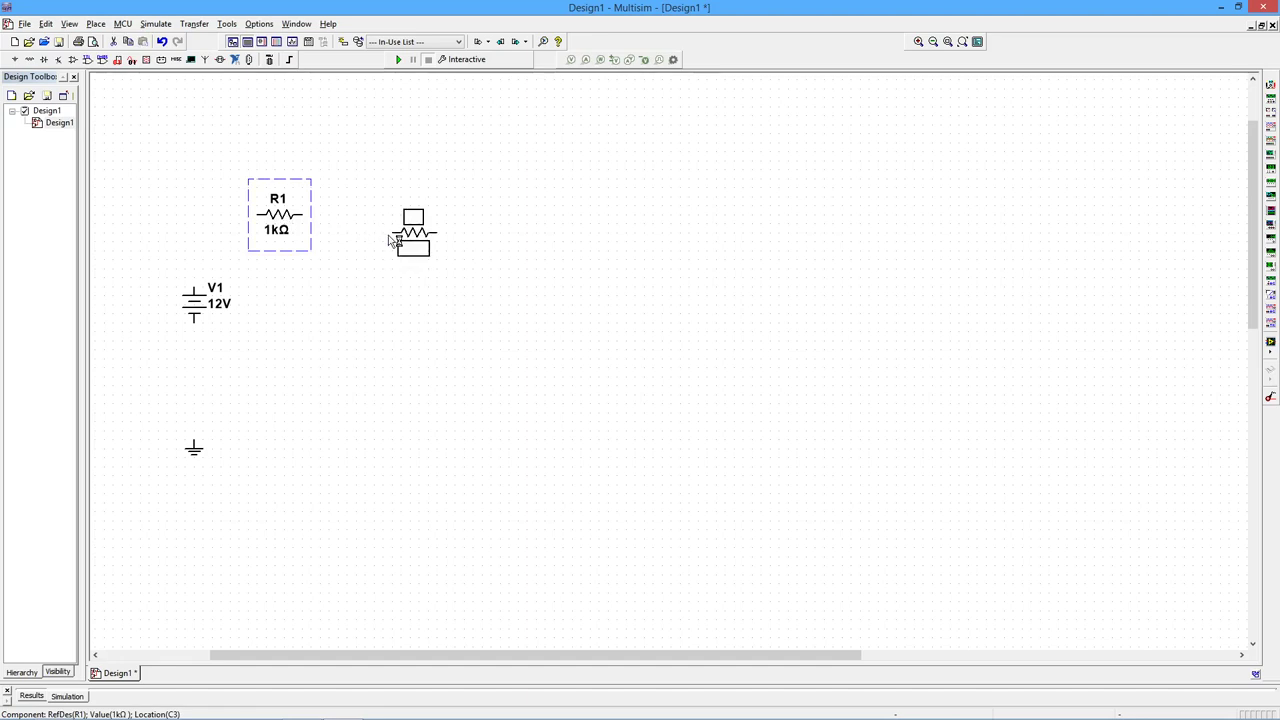
{"action": "left_click", "coordinate": [392, 229]}
{"action": "key", "text": "ctrl+v"}
{"action": "left_click", "coordinate": [461, 333]}
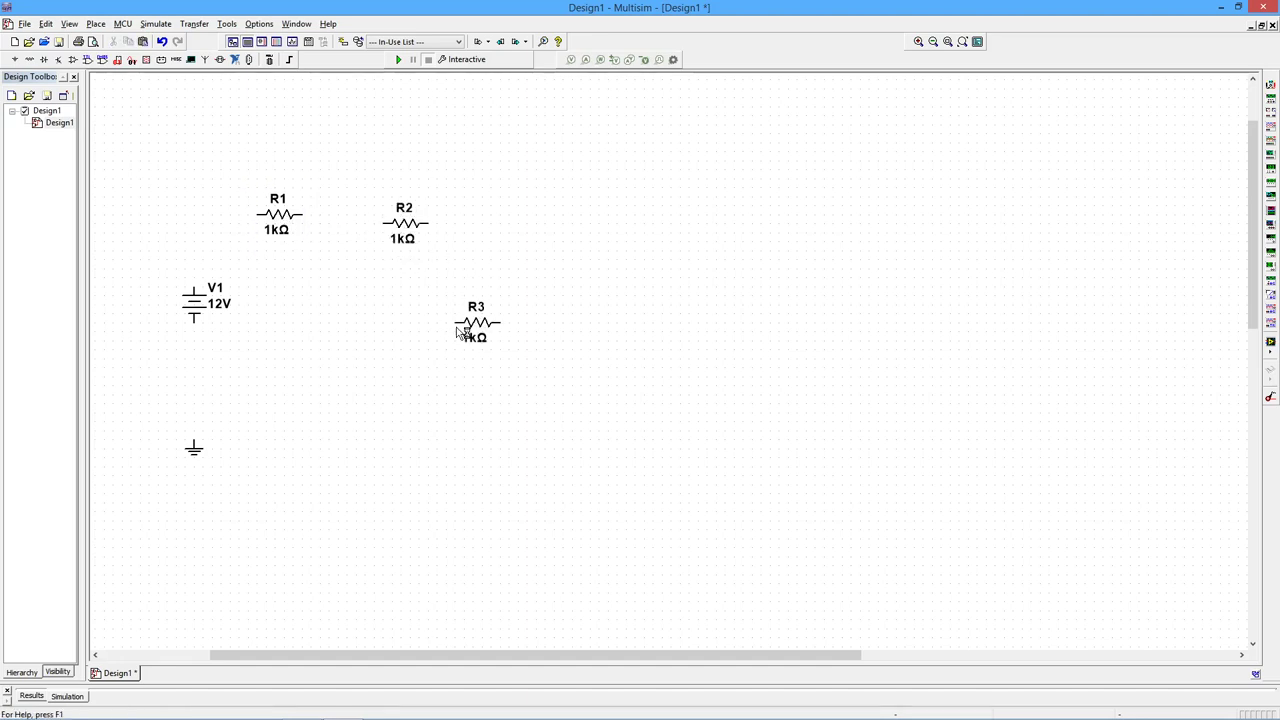
{"action": "left_click", "coordinate": [580, 282]}
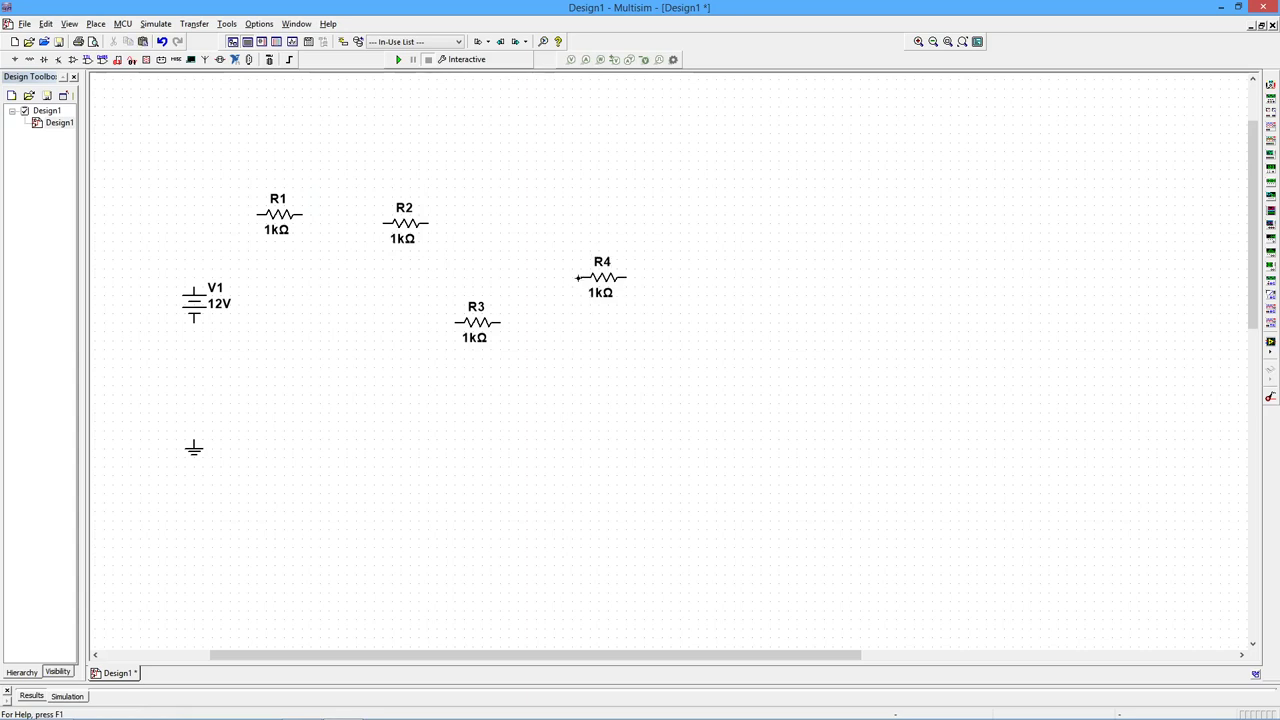
{"action": "key", "text": "ctrl+v"}
{"action": "left_click", "coordinate": [588, 393]}
Step: Set the DC source to 20 V and rename it from V1 to Esource
{"action": "double_click", "coordinate": [197, 314]}
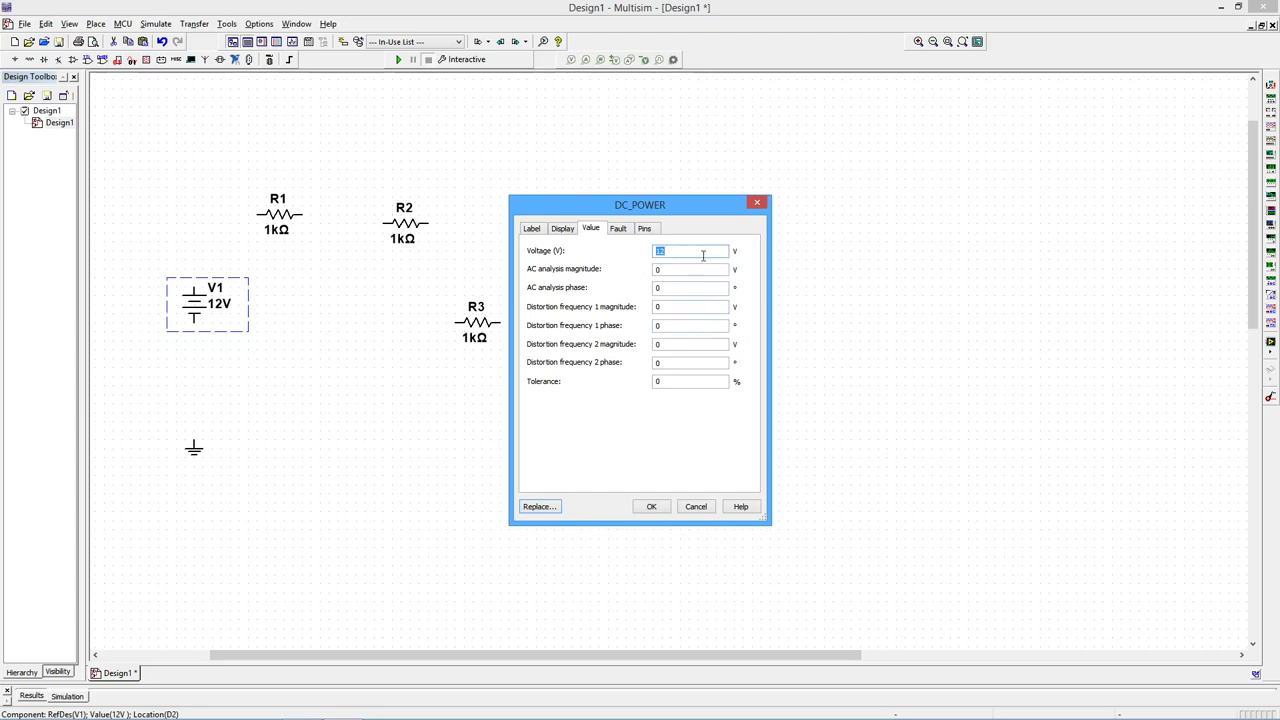
{"action": "type", "text": "20"}
{"action": "left_click", "coordinate": [533, 229]}
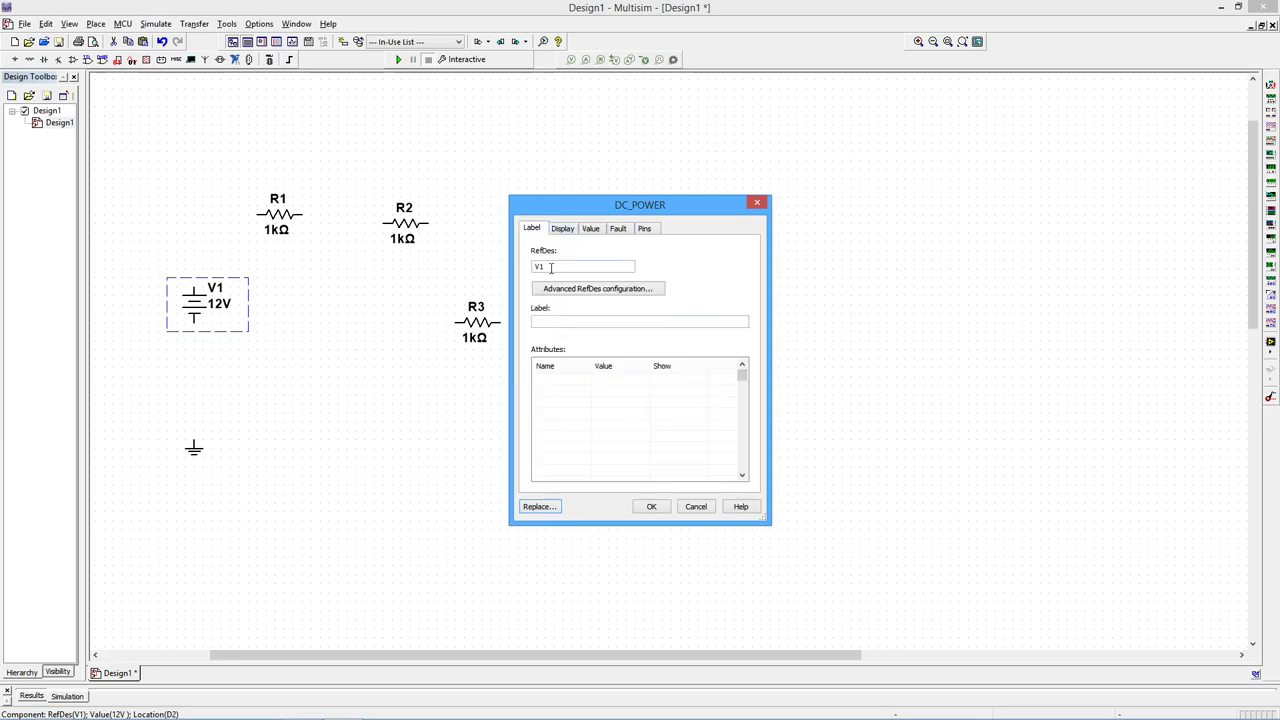
{"action": "left_click_drag", "start_coordinate": [550, 268], "coordinate": [513, 264]}
{"action": "type", "text": "Esource"}
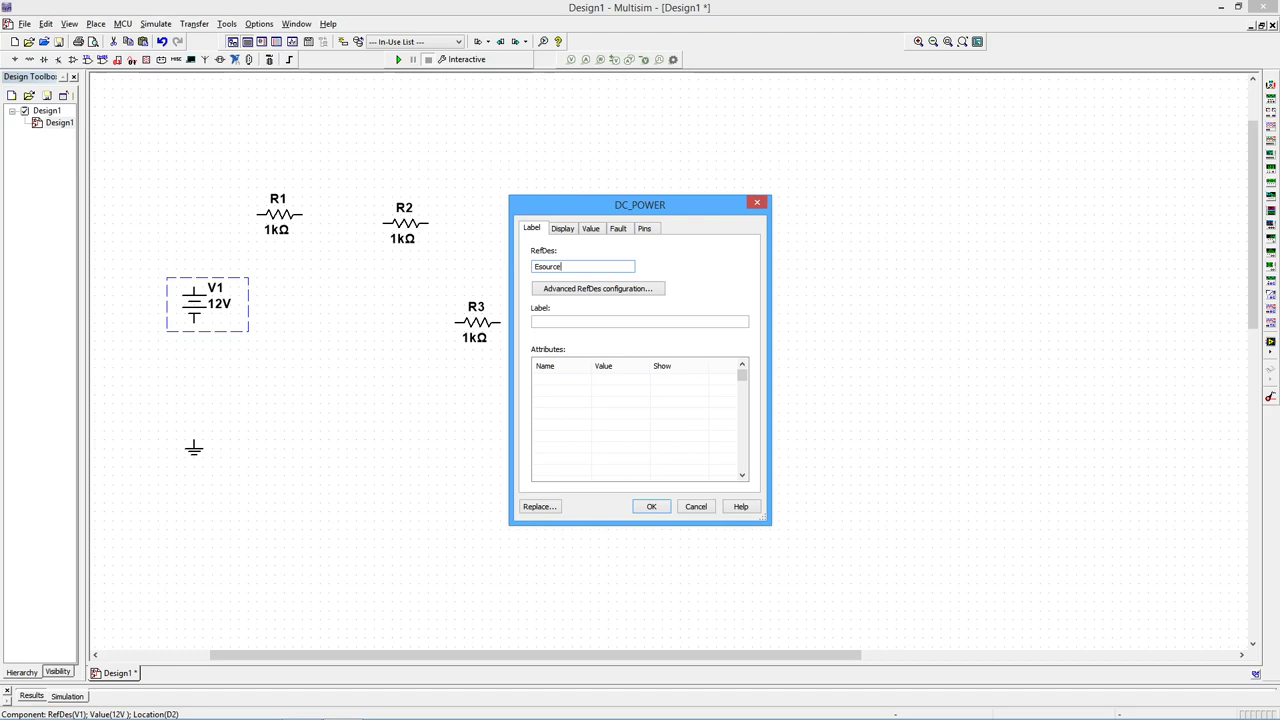
{"action": "left_click", "coordinate": [555, 226]}
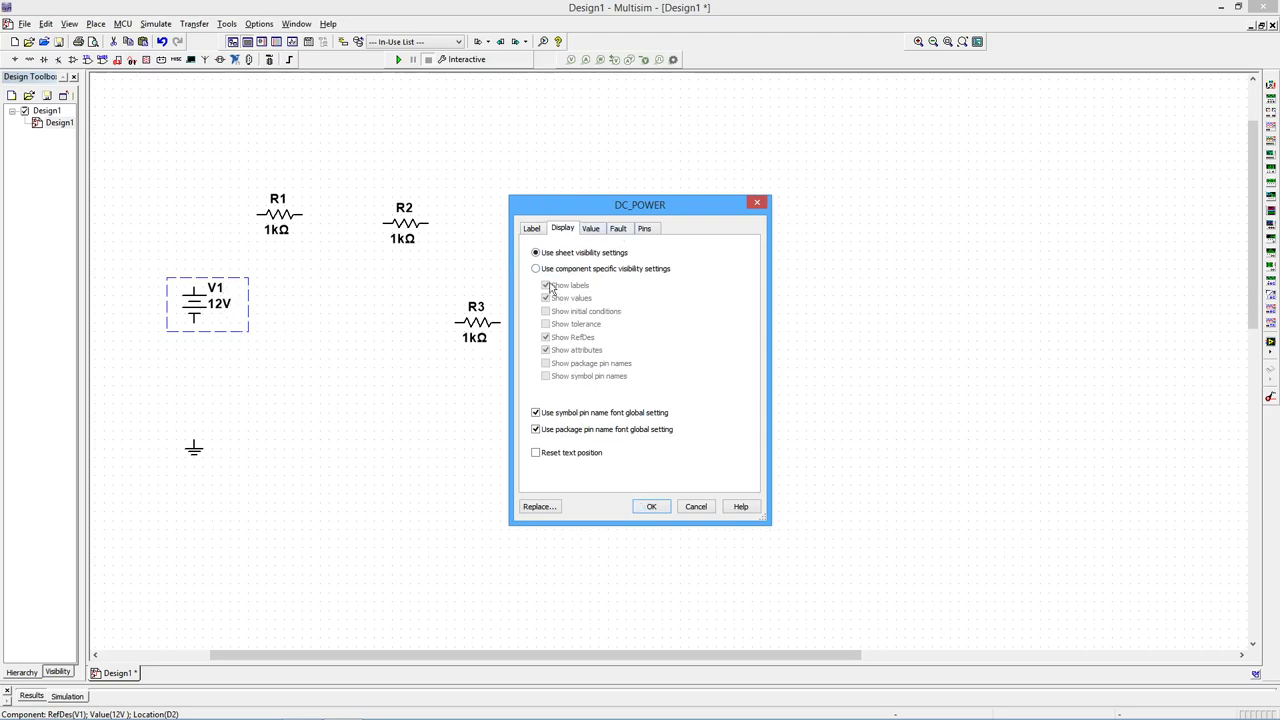
{"action": "left_click", "coordinate": [651, 506]}
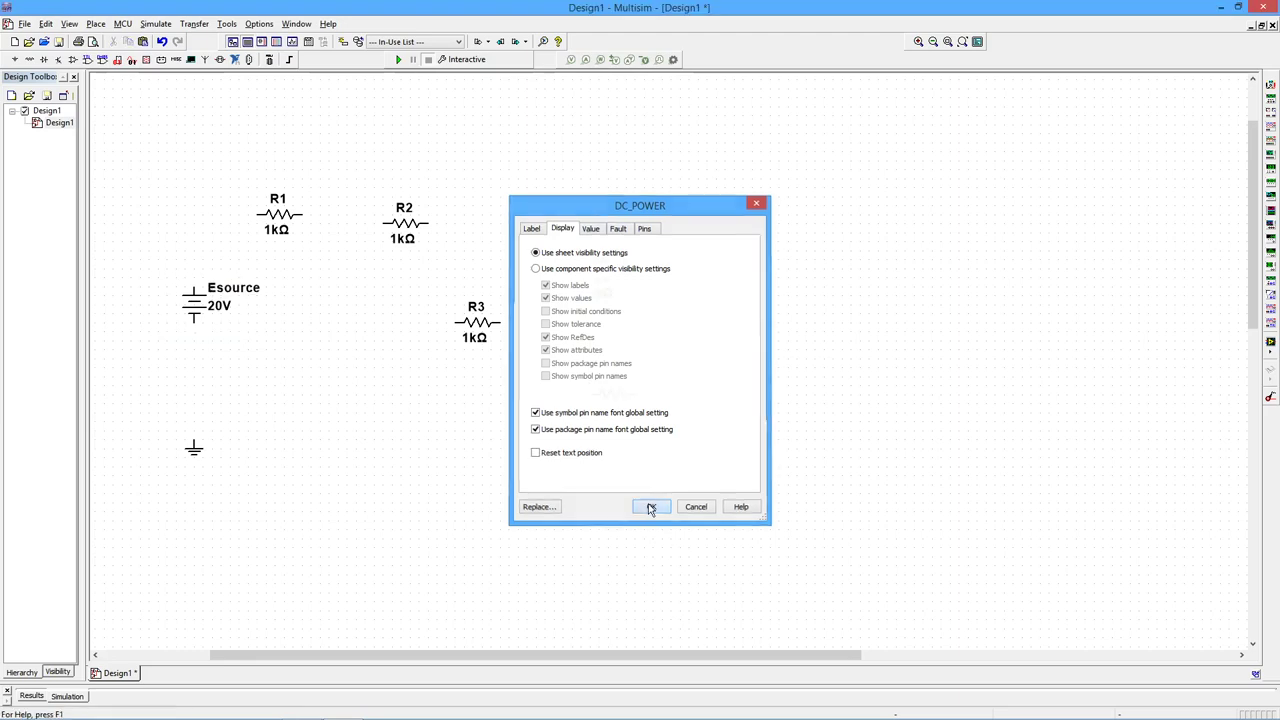
Step: Rotate R3, R4 and R5 90° clockwise so they stand vertically
{"action": "left_click", "coordinate": [479, 333]}
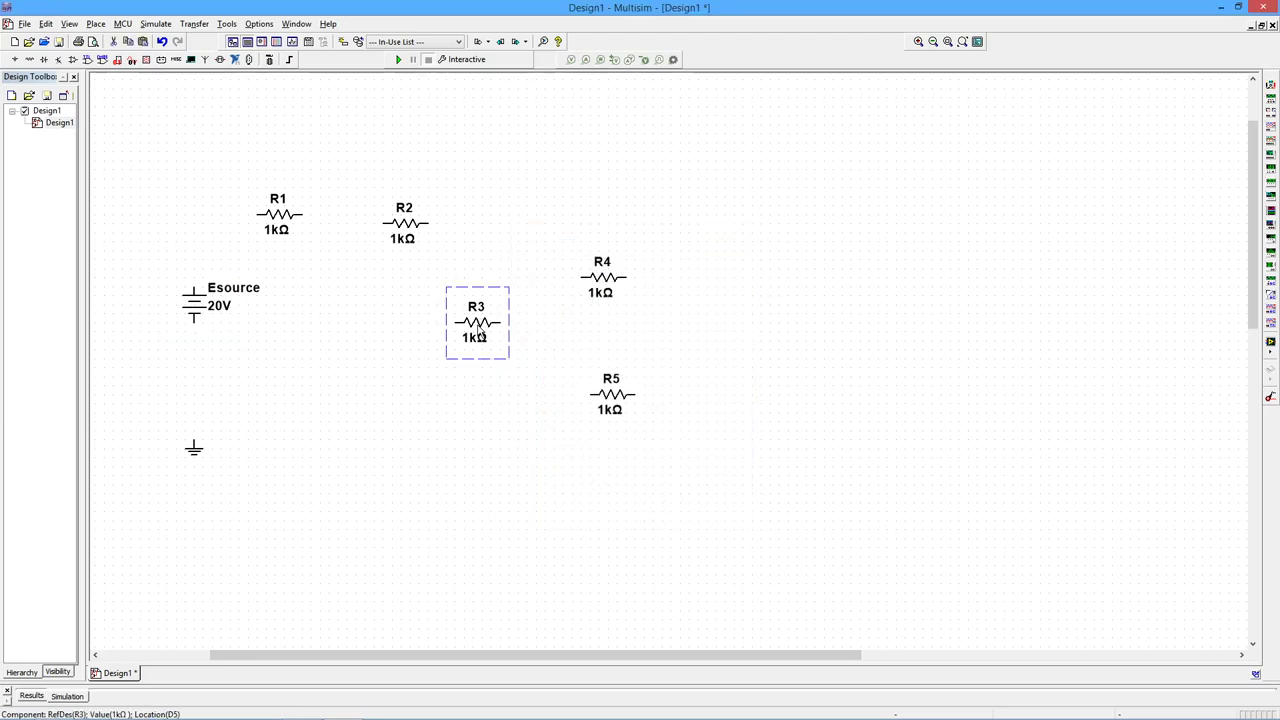
{"action": "left_click", "coordinate": [608, 284], "text": "shift"}
{"action": "left_click", "coordinate": [617, 408], "text": "shift"}
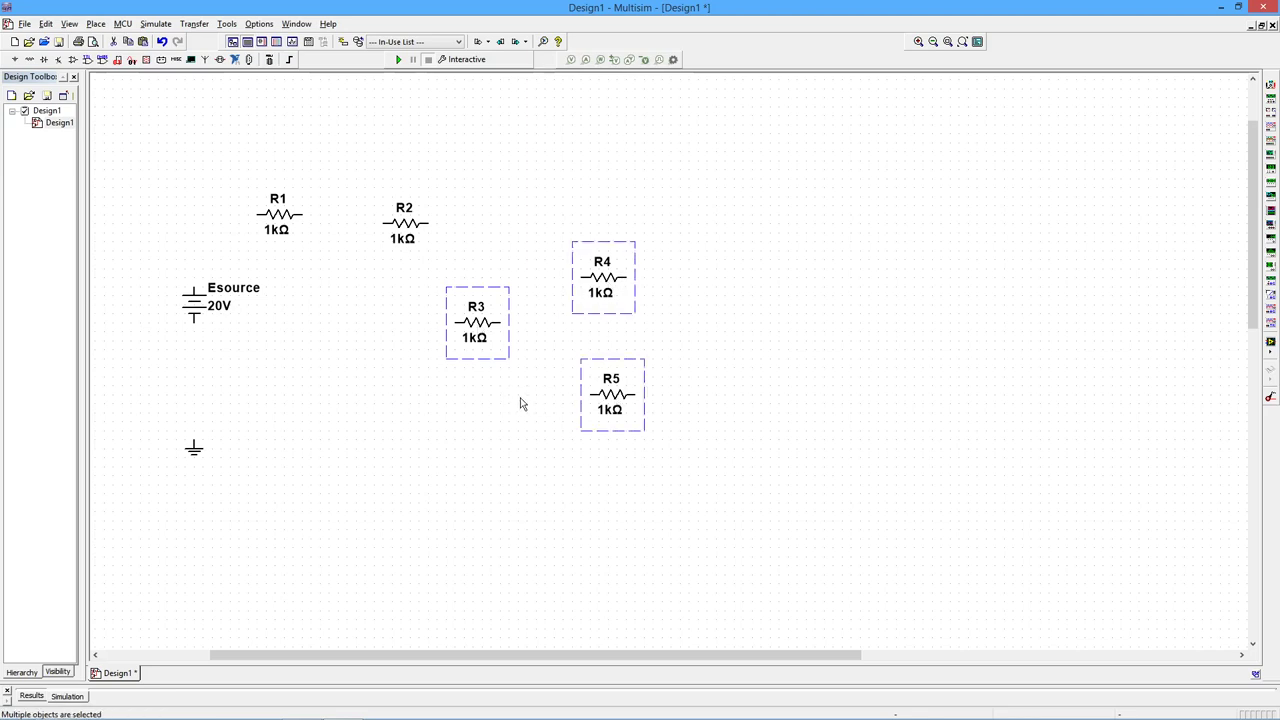
{"action": "right_click", "coordinate": [476, 332]}
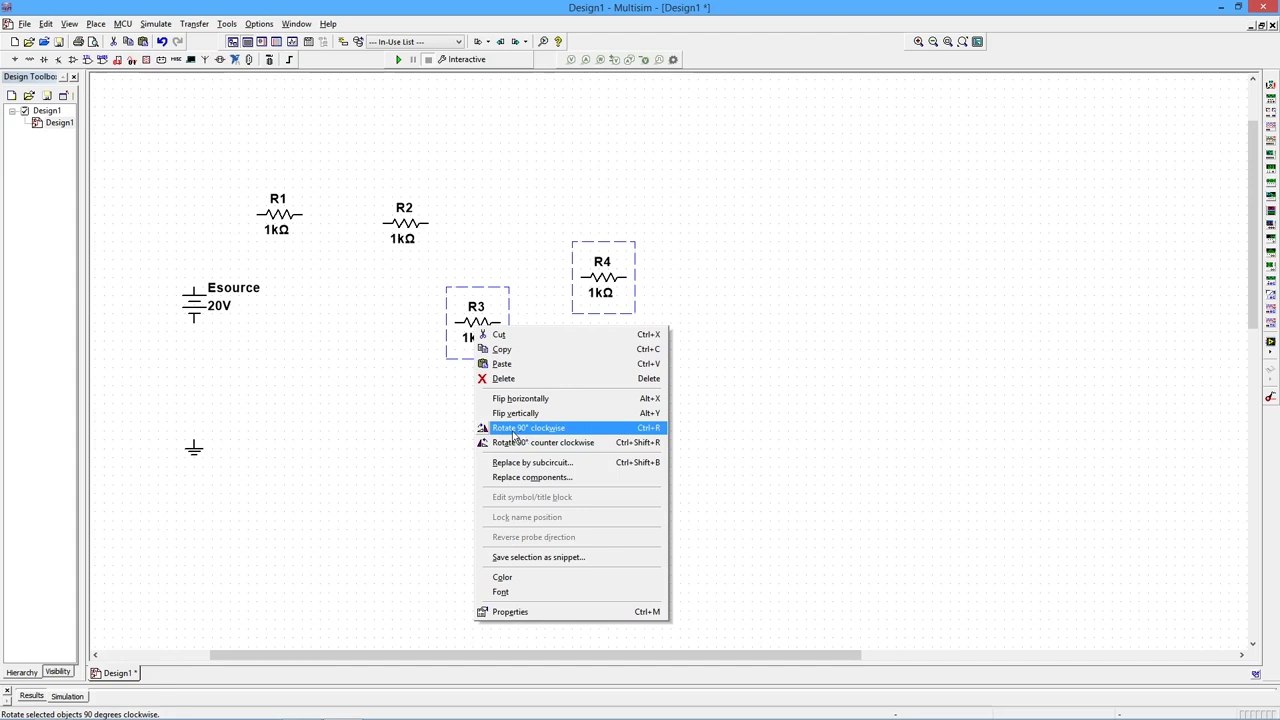
{"action": "left_click", "coordinate": [620, 432]}
Step: Nudge R5 left, move the ground symbol lower, and shift R2 slightly up
{"action": "left_click", "coordinate": [432, 449]}
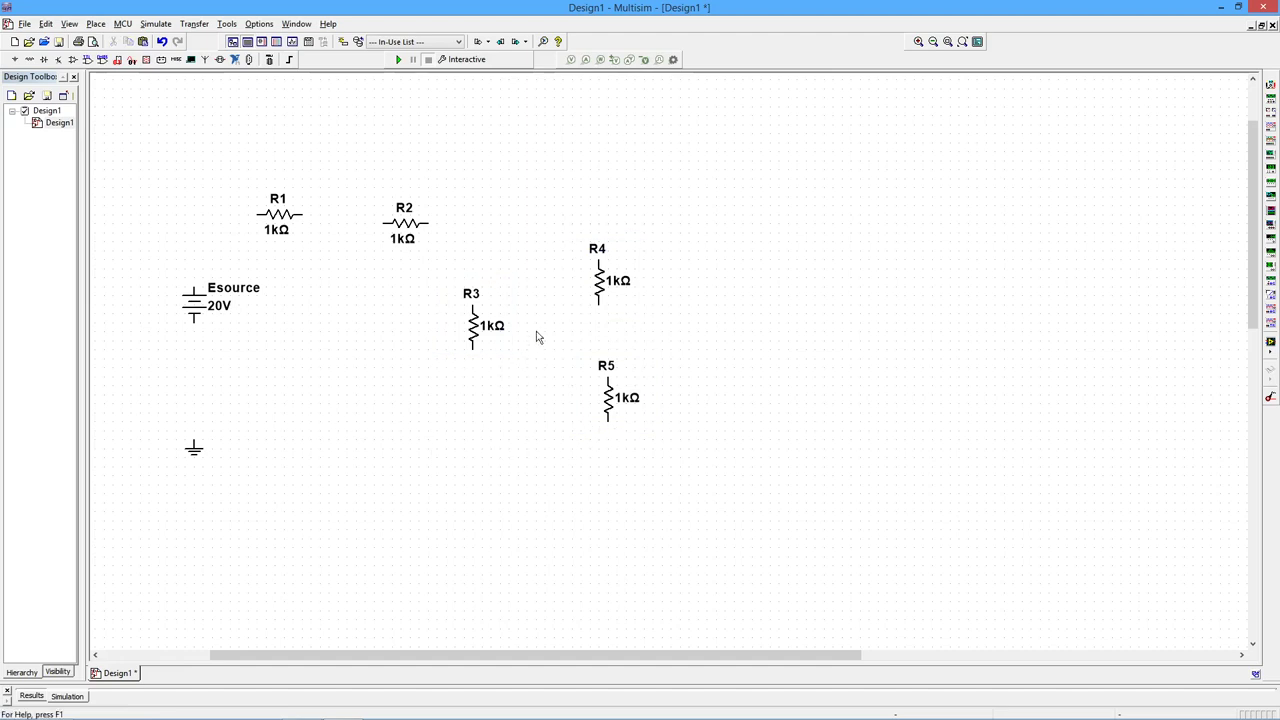
{"action": "left_click_drag", "start_coordinate": [608, 410], "coordinate": [599, 410]}
{"action": "left_click_drag", "start_coordinate": [194, 448], "coordinate": [197, 481]}
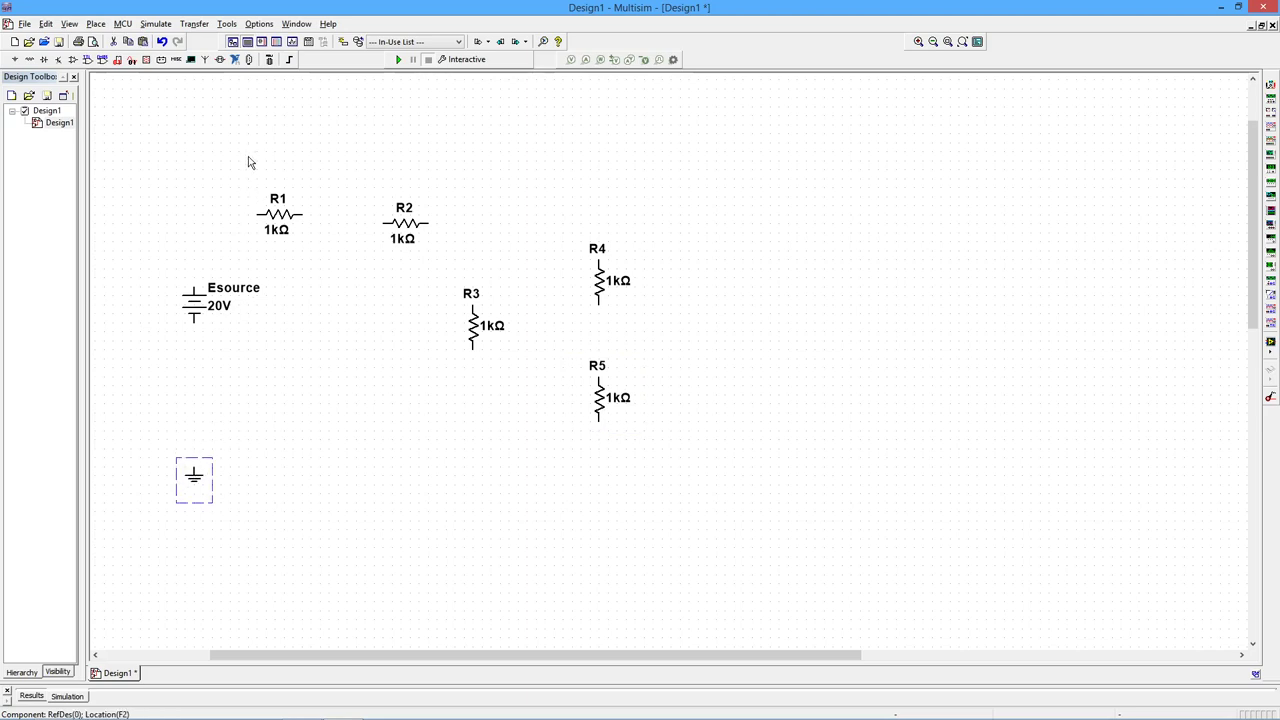
{"action": "left_click_drag", "start_coordinate": [404, 230], "coordinate": [405, 221]}
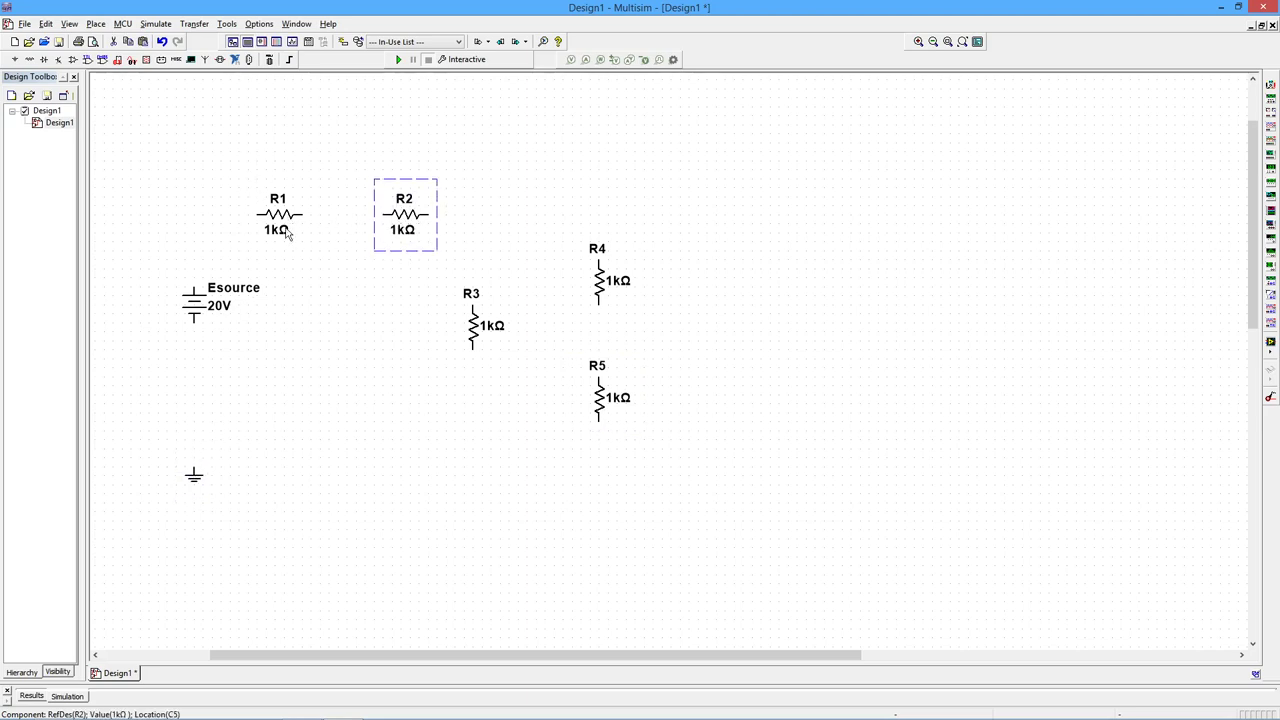
{"action": "double_click", "coordinate": [407, 215]}
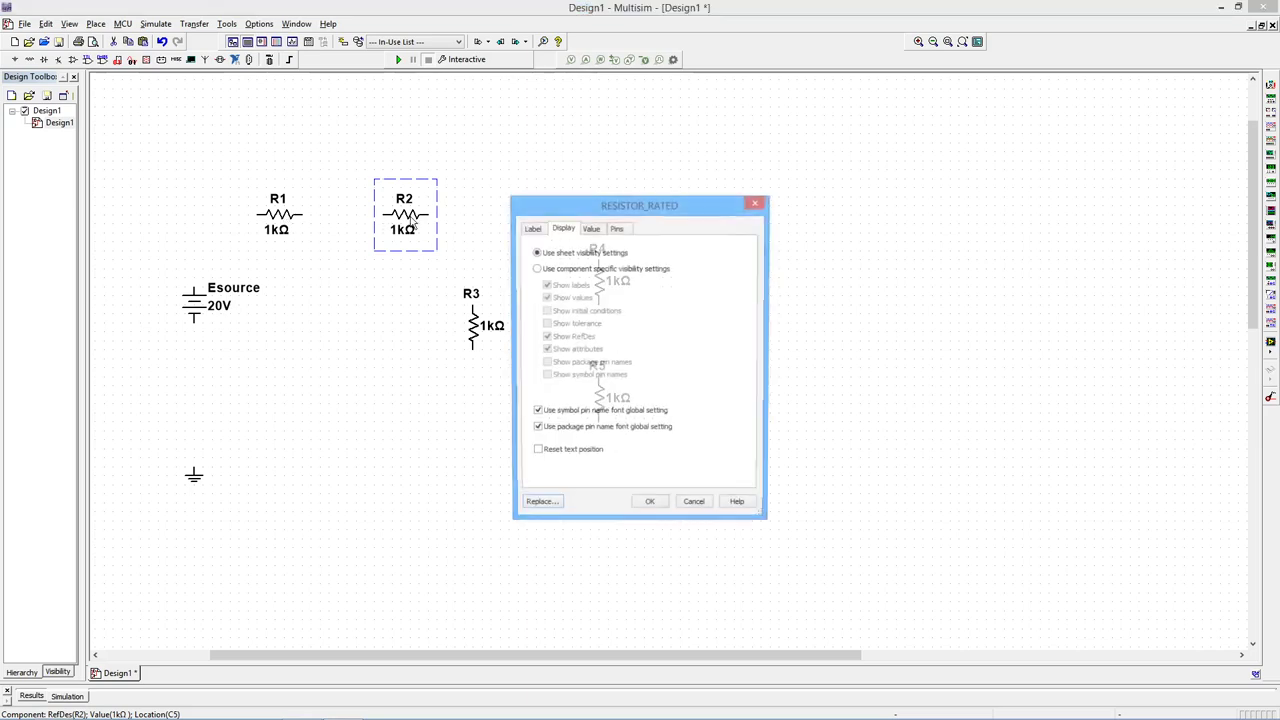
Step: Set R2's resistance to 2.2 kΩ and R3's to 3.9 kΩ
{"action": "left_click", "coordinate": [591, 229]}
{"action": "left_click_drag", "start_coordinate": [698, 270], "coordinate": [615, 273]}
{"action": "type", "text": "2"}
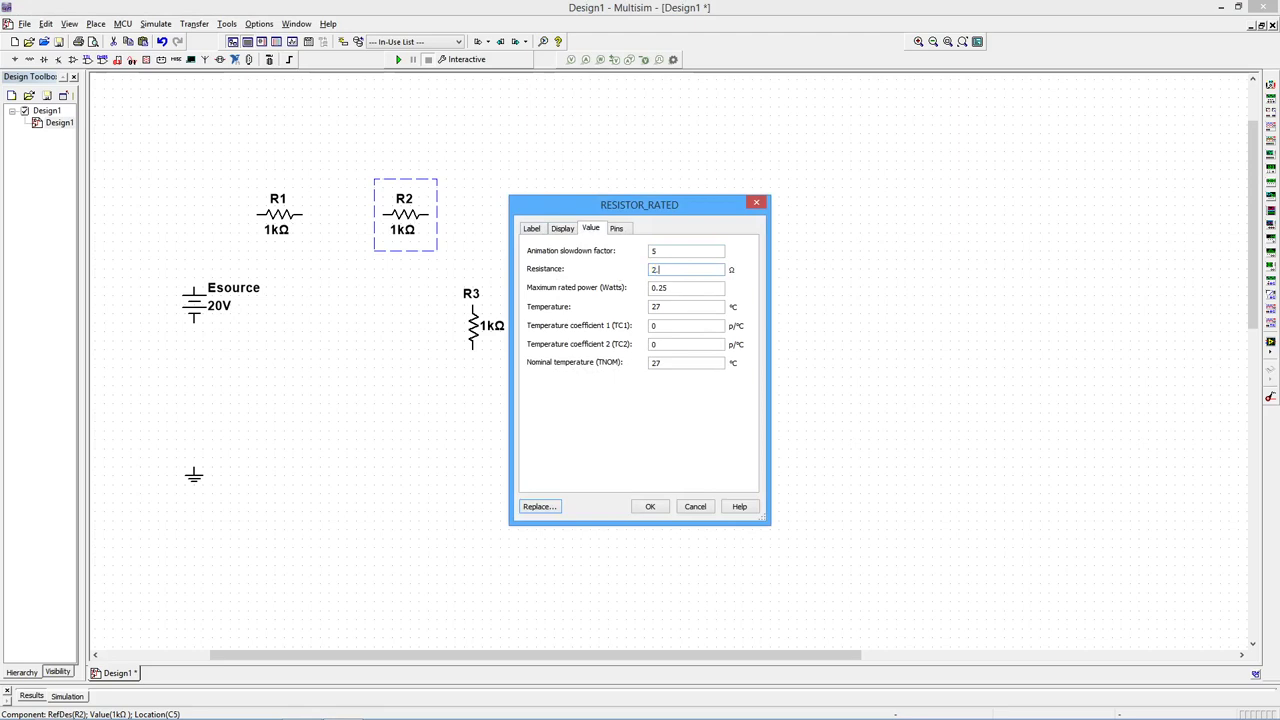
{"action": "type", "text": ".2k"}
{"action": "key", "text": "Return"}
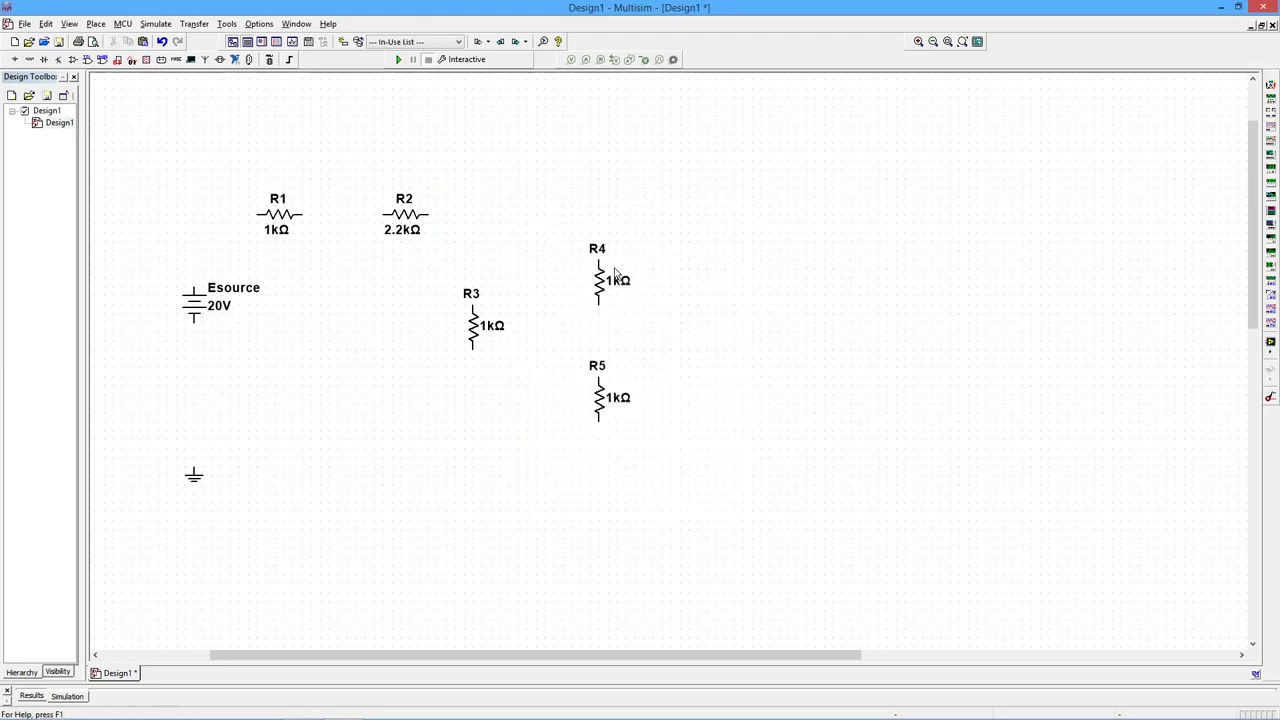
{"action": "double_click", "coordinate": [481, 340]}
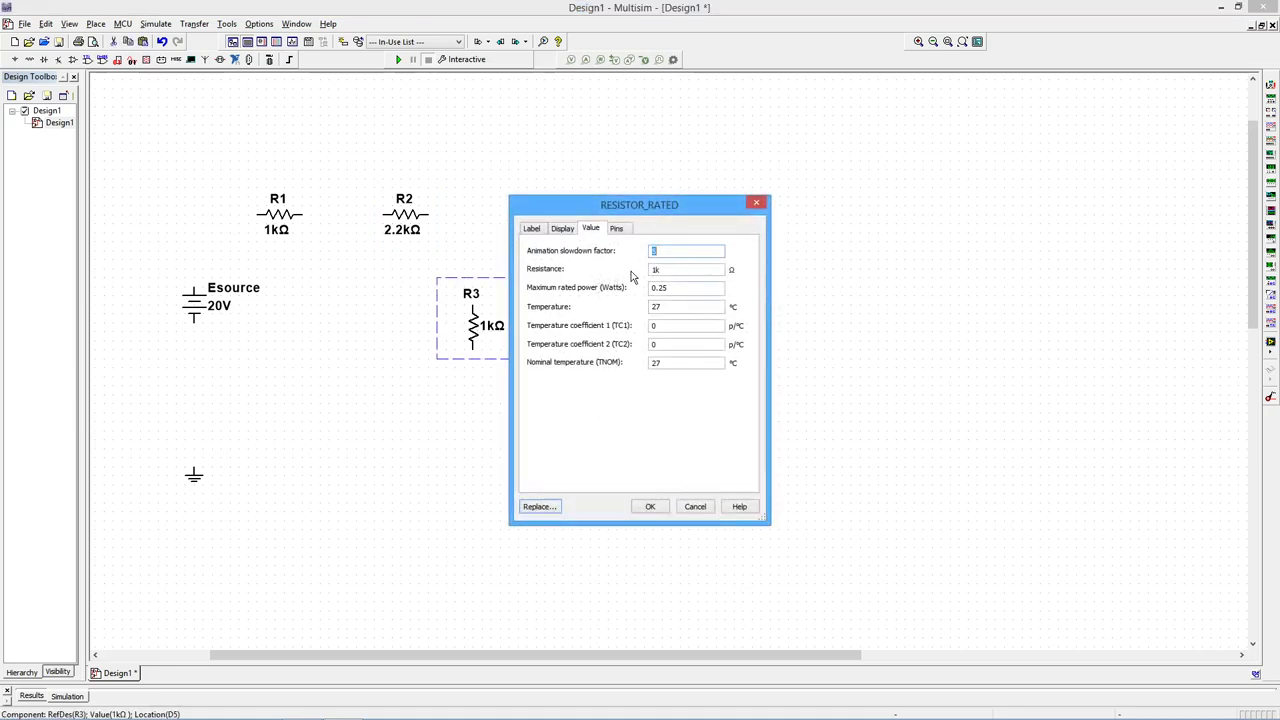
{"action": "type", "text": "5"}
{"action": "key", "text": "Tab"}
{"action": "key", "text": "Return"}
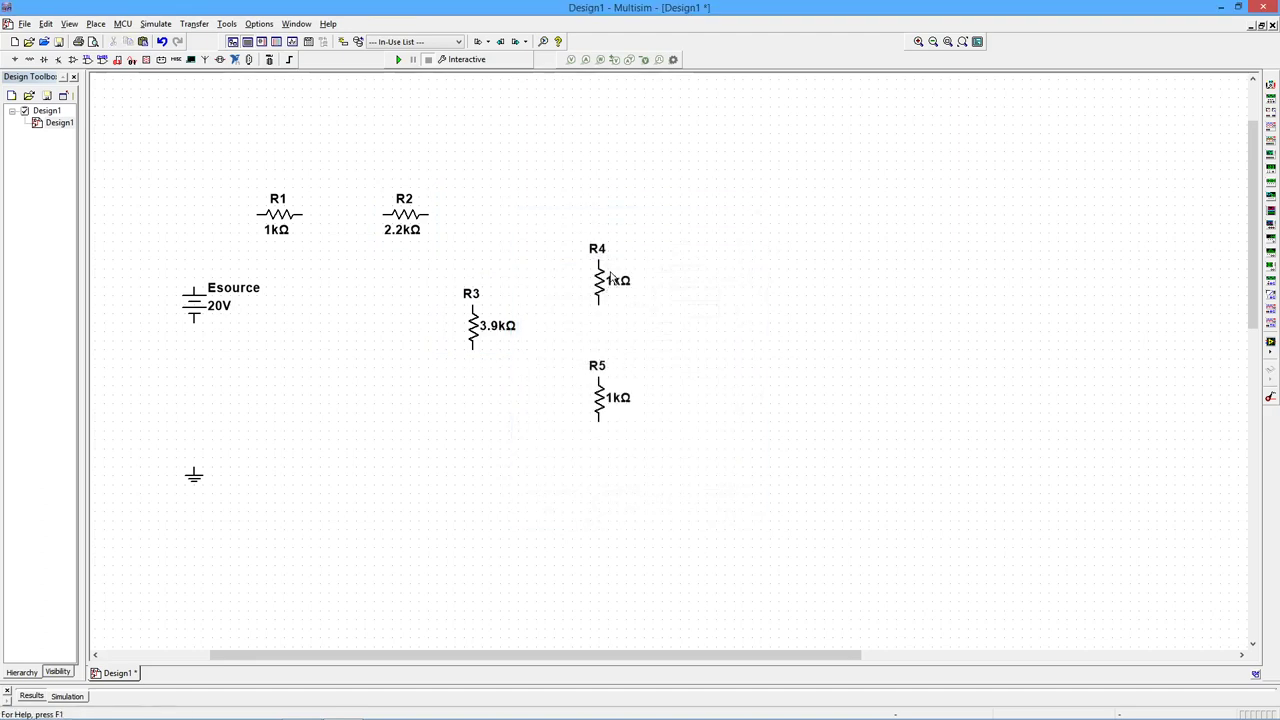
Step: Set R4's resistance to 4.7 kΩ and R5's to 5.6 kΩ
{"action": "double_click", "coordinate": [610, 278]}
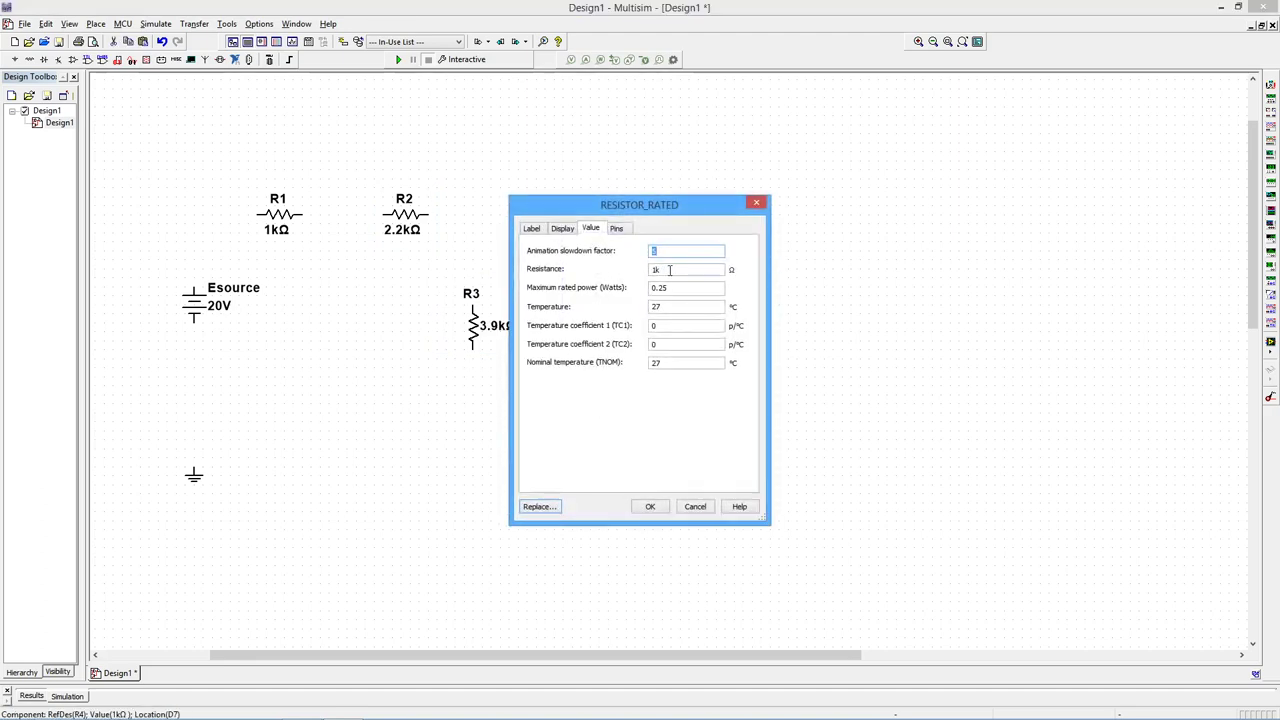
{"action": "key", "text": "Tab"}
{"action": "type", "text": "4.7k"}
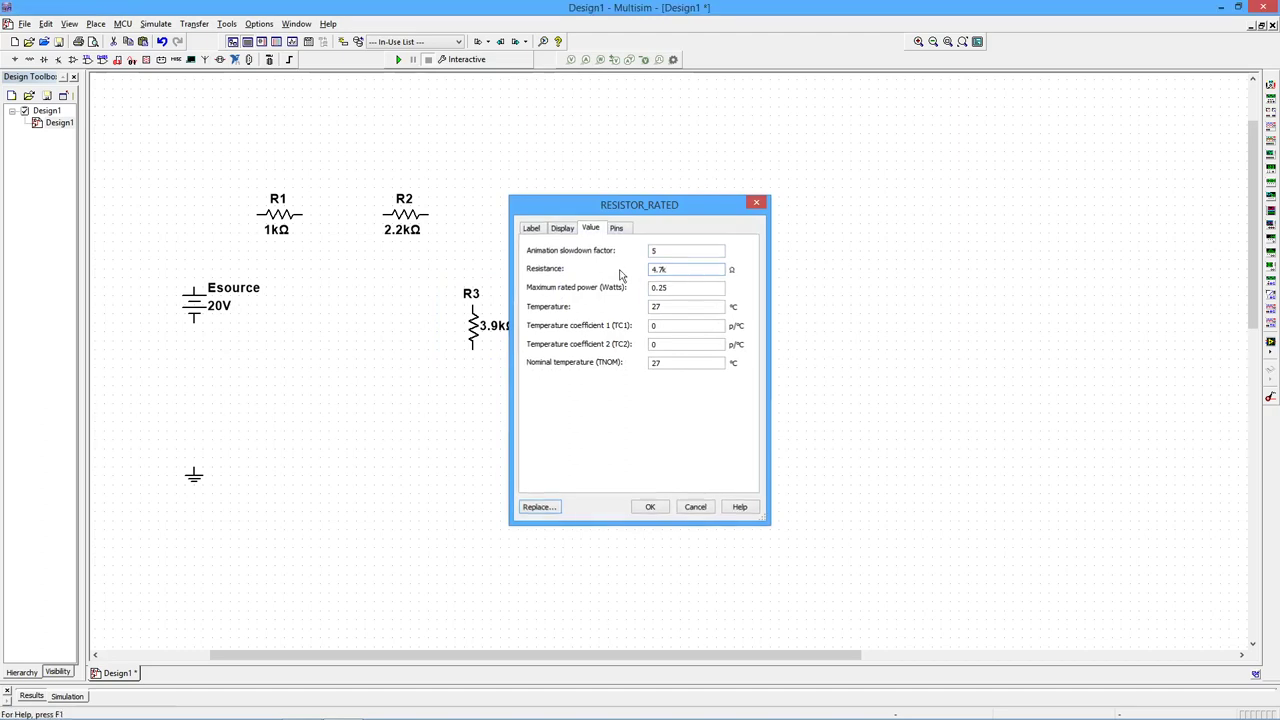
{"action": "key", "text": "Return"}
{"action": "double_click", "coordinate": [602, 405]}
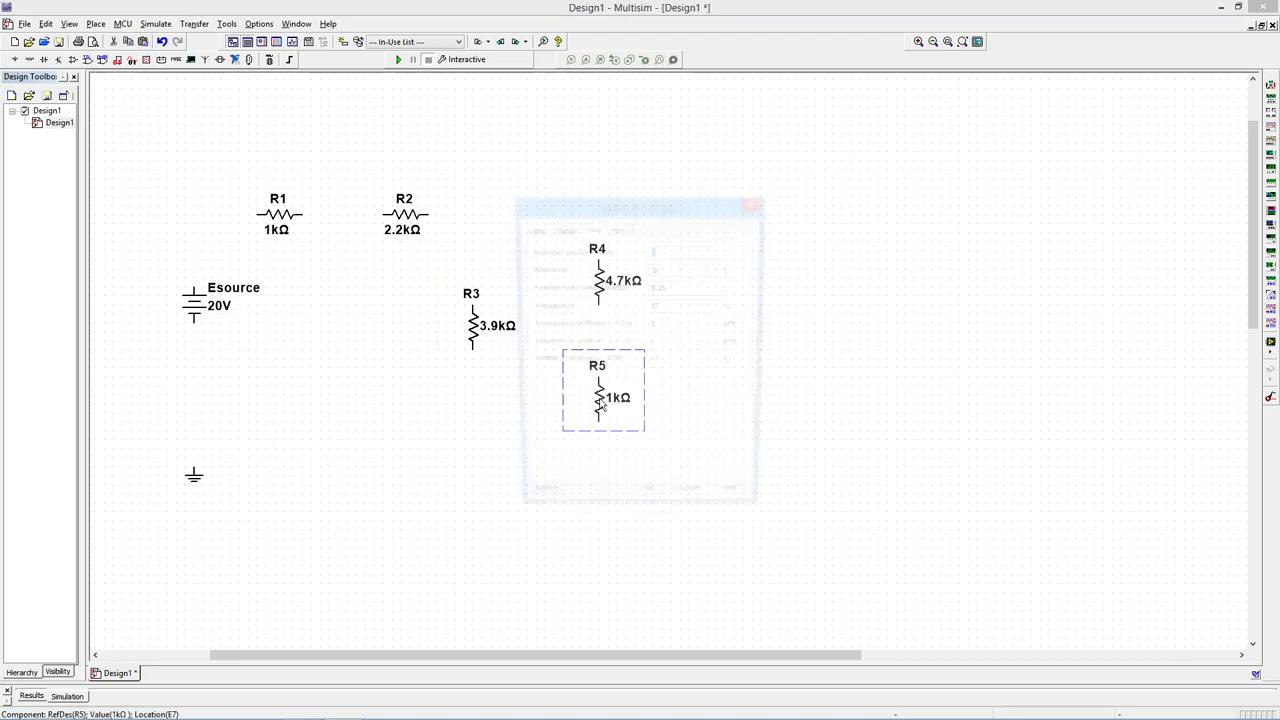
{"action": "left_click_drag", "start_coordinate": [682, 273], "coordinate": [619, 270]}
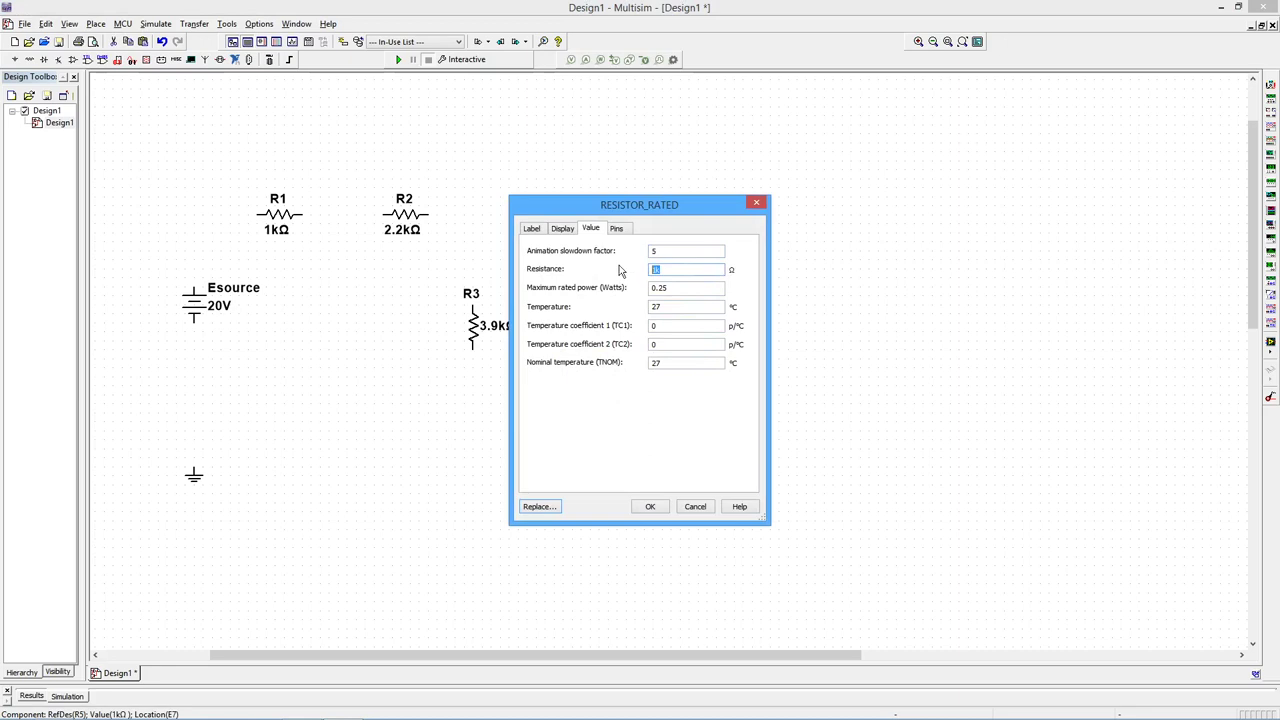
{"action": "type", "text": "5.6"}
{"action": "key", "text": "Return"}
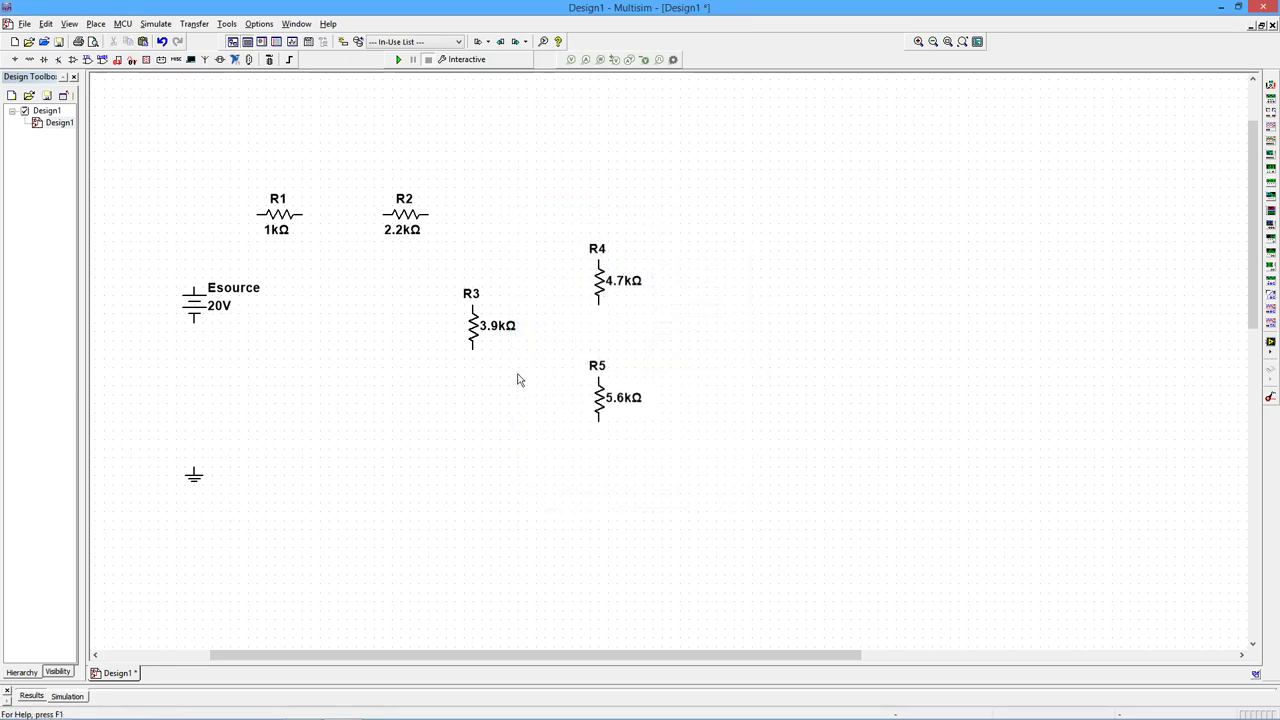
Step: Move R4's 4.7kΩ value label right and the R4 and R5 name labels left
{"action": "left_click", "coordinate": [626, 284]}
{"action": "left_click_drag", "start_coordinate": [626, 284], "coordinate": [643, 284]}
{"action": "left_click", "coordinate": [674, 392]}
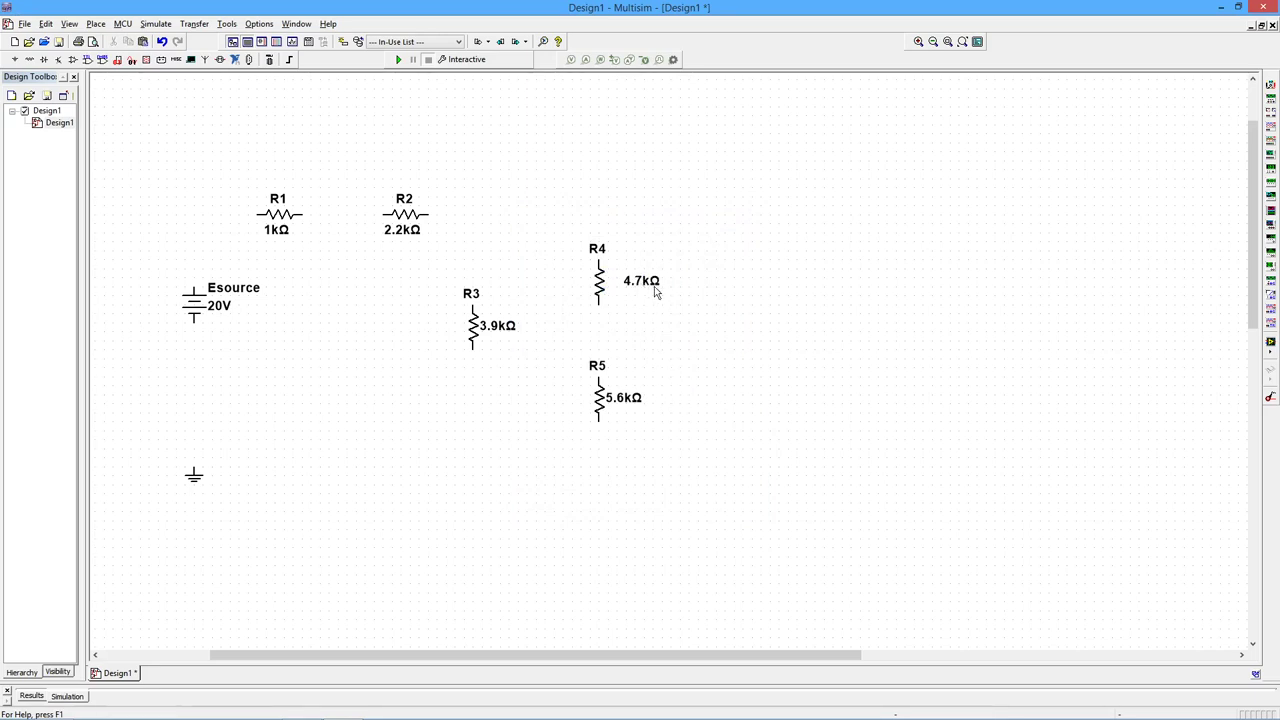
{"action": "left_click_drag", "start_coordinate": [595, 250], "coordinate": [571, 250]}
{"action": "left_click_drag", "start_coordinate": [598, 372], "coordinate": [574, 370]}
{"action": "left_click", "coordinate": [660, 454]}
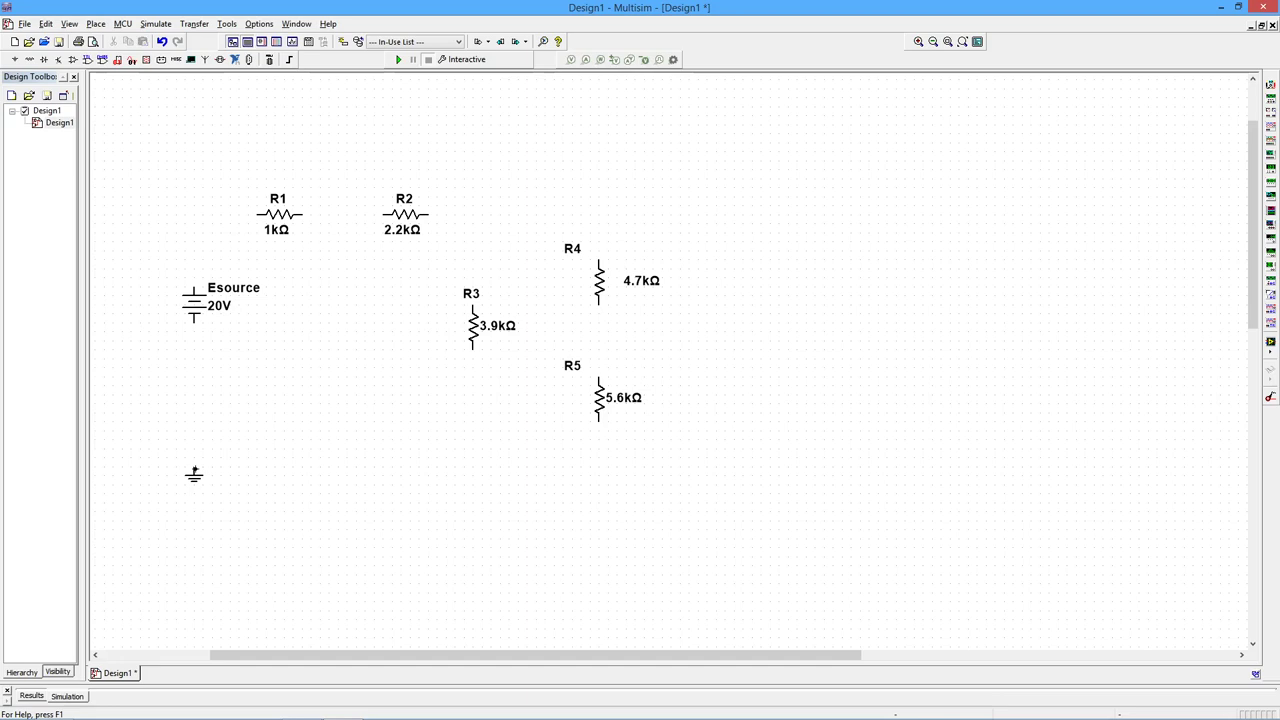
Step: Wire ground, Esource, R1, R2, R4 and R5 into a series loop back to ground
{"action": "left_click", "coordinate": [195, 467]}
{"action": "left_click", "coordinate": [194, 320]}
{"action": "left_click", "coordinate": [194, 287]}
{"action": "left_click", "coordinate": [257, 214]}
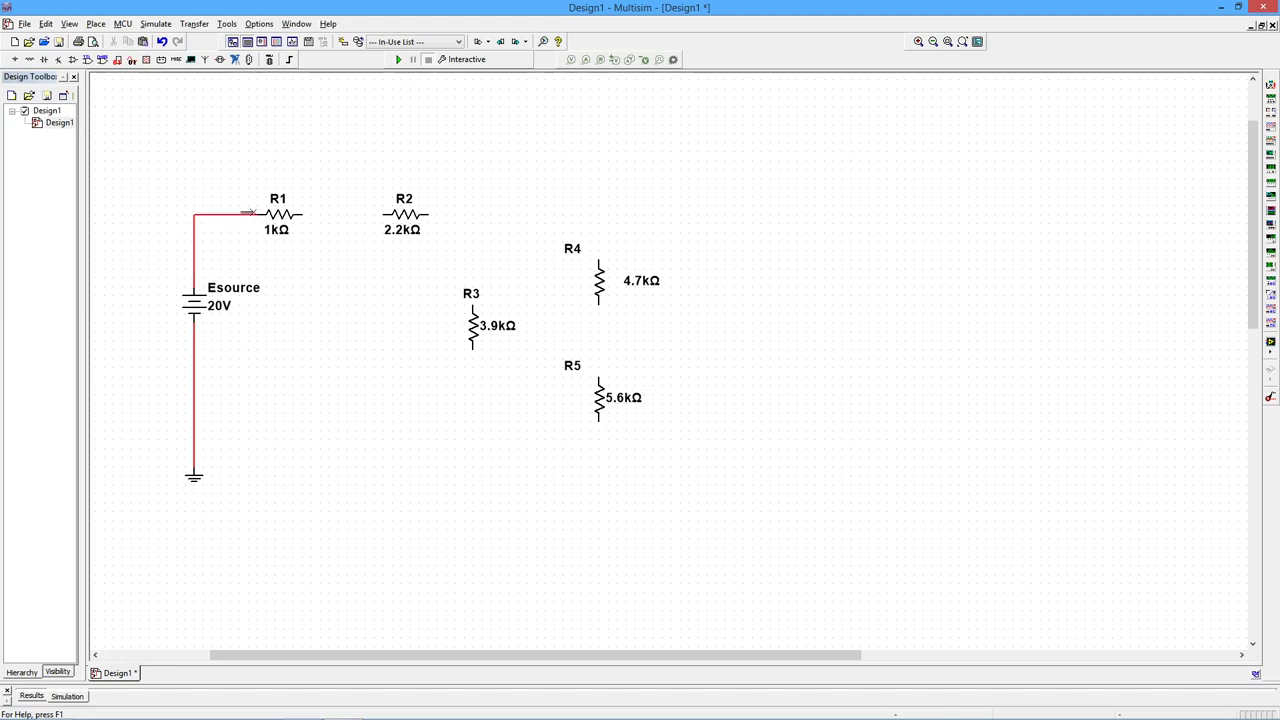
{"action": "left_click", "coordinate": [301, 214]}
{"action": "left_click", "coordinate": [380, 214]}
{"action": "left_click", "coordinate": [428, 214]}
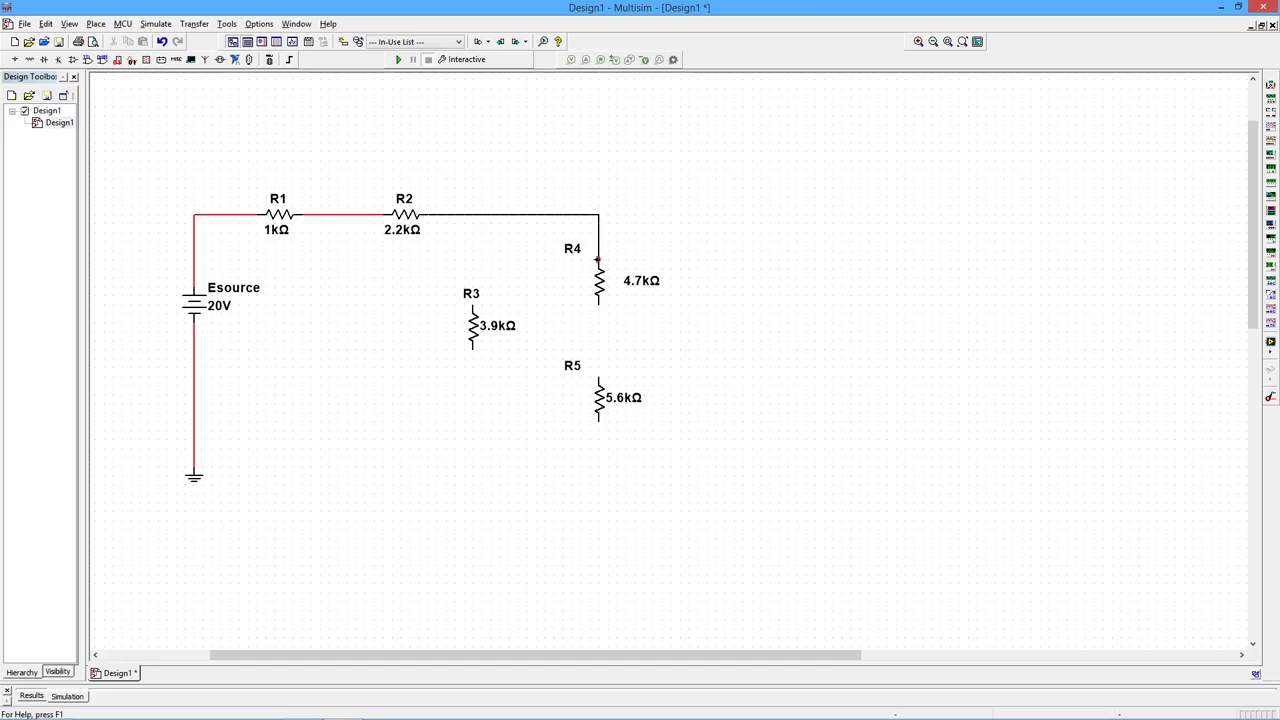
{"action": "left_click", "coordinate": [599, 261]}
{"action": "left_click", "coordinate": [599, 305]}
{"action": "left_click", "coordinate": [599, 379]}
{"action": "left_click", "coordinate": [598, 421]}
{"action": "left_click", "coordinate": [194, 431]}
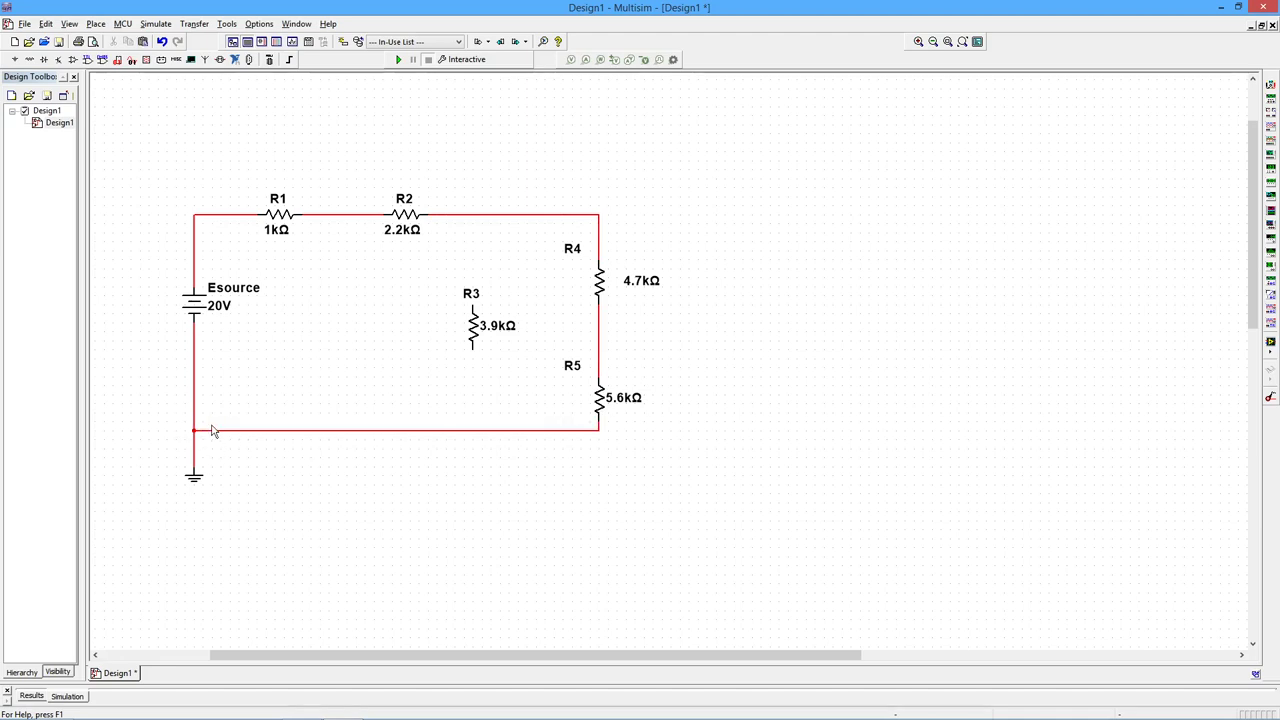
Step: Connect R3 between the top and bottom wires and move it into position
{"action": "left_click", "coordinate": [471, 303]}
{"action": "left_click", "coordinate": [472, 214]}
{"action": "left_click", "coordinate": [472, 348]}
{"action": "left_click", "coordinate": [474, 430]}
{"action": "left_click", "coordinate": [474, 304]}
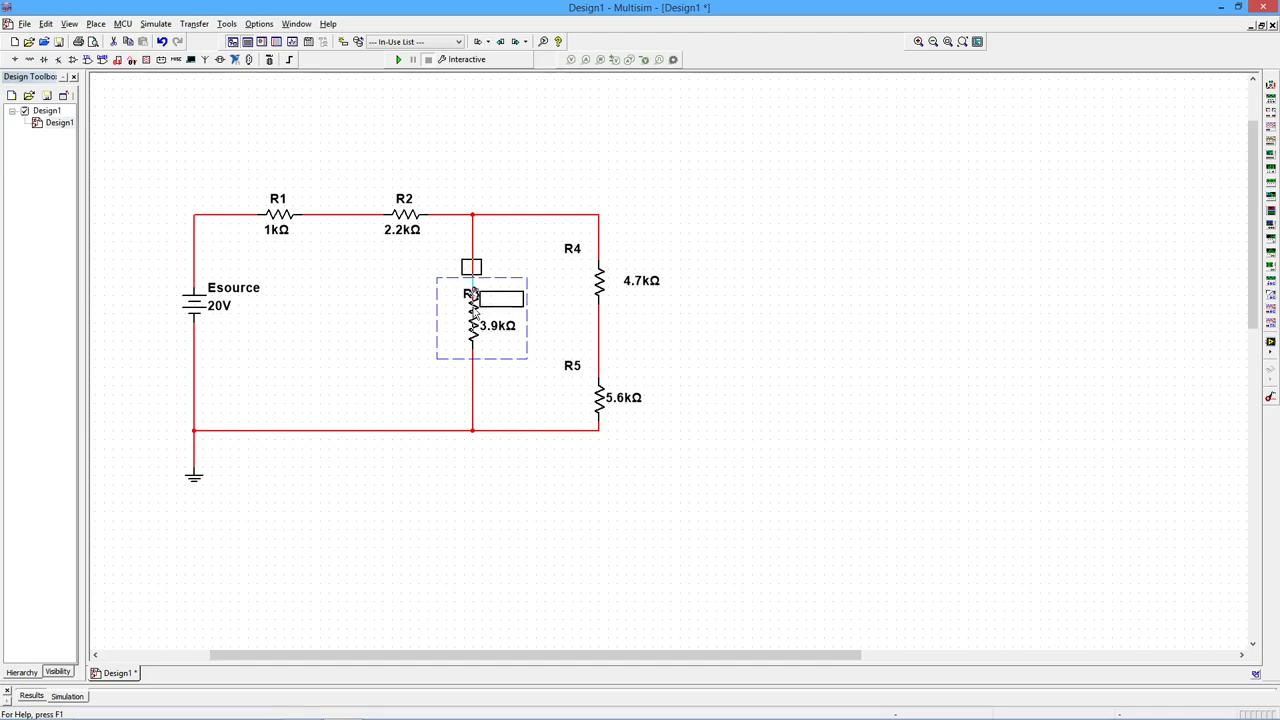
{"action": "left_click_drag", "start_coordinate": [474, 292], "coordinate": [475, 337]}
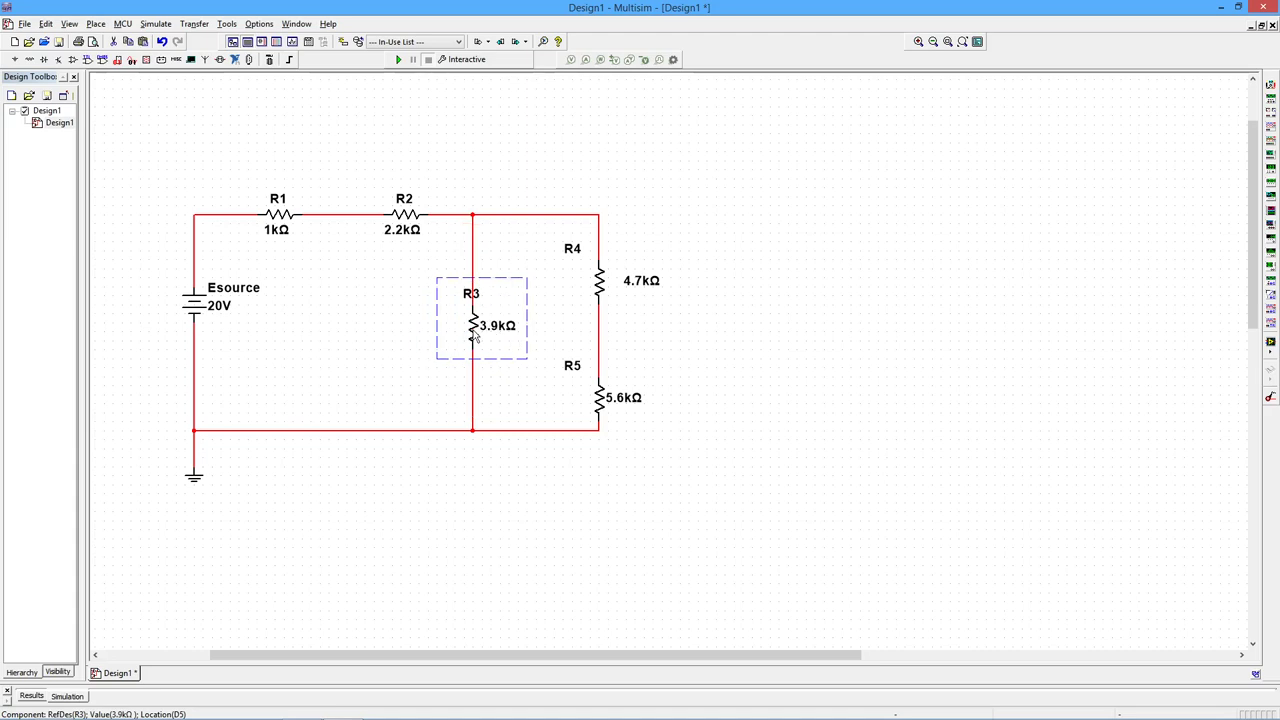
{"action": "left_click", "coordinate": [722, 330]}
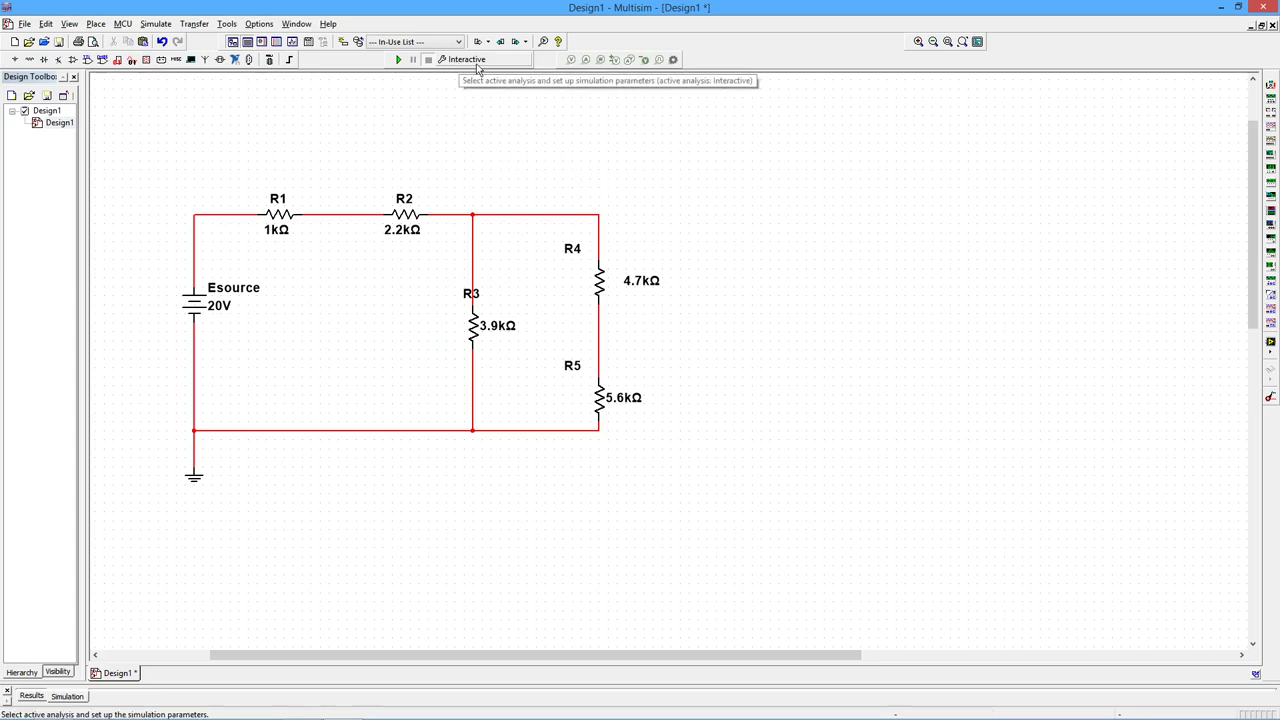
Step: Run an Interactive Simulation of the circuit from Simulate > Analyses and simulation
{"action": "left_click", "coordinate": [156, 24]}
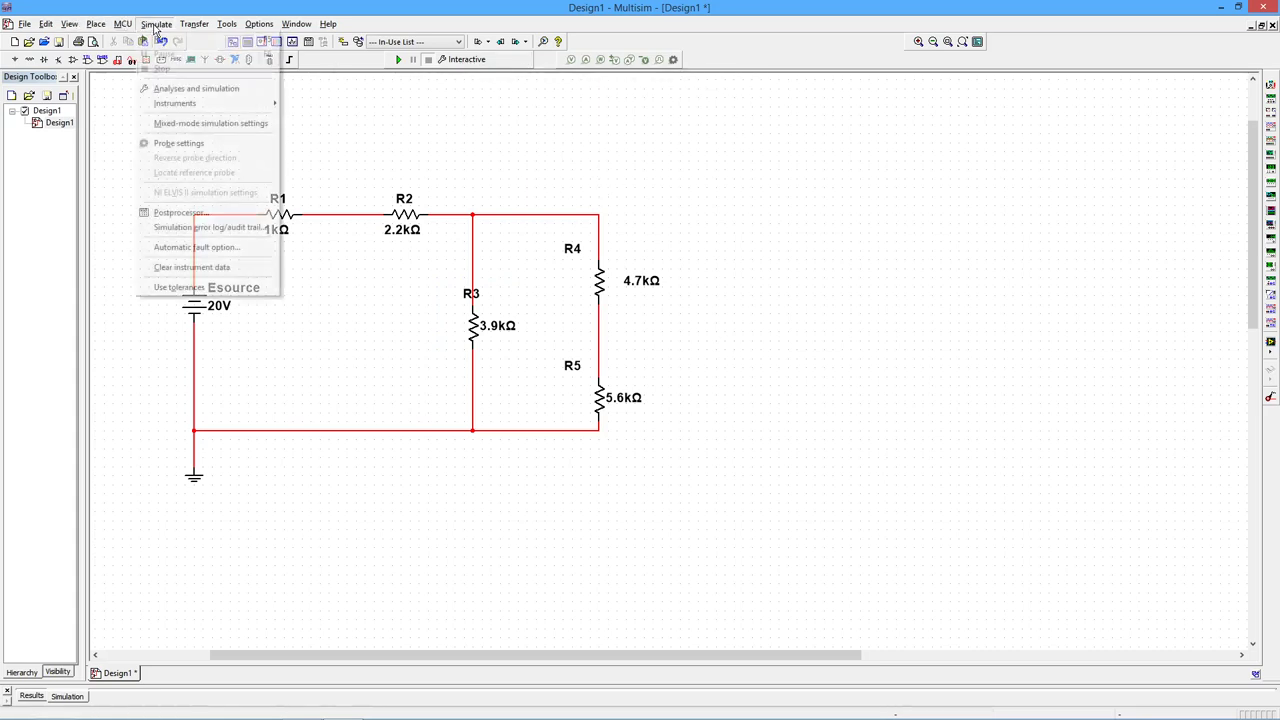
{"action": "left_click", "coordinate": [170, 92]}
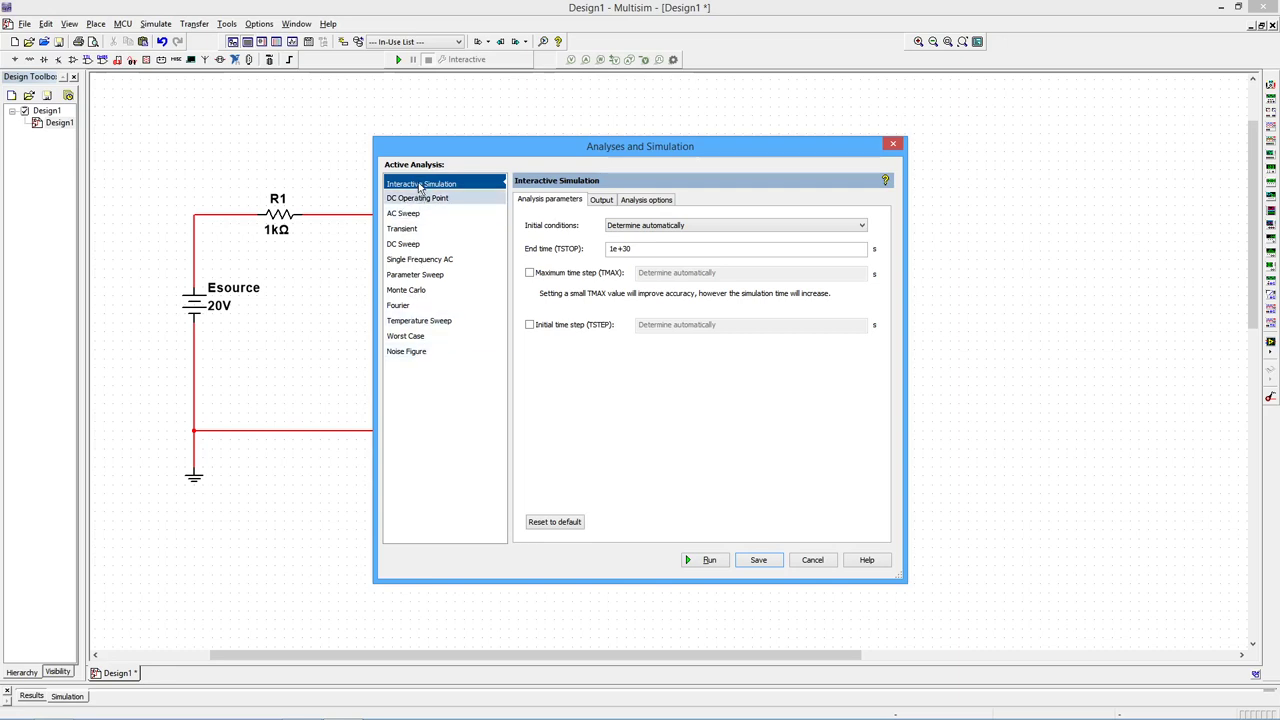
{"action": "left_click", "coordinate": [712, 561]}
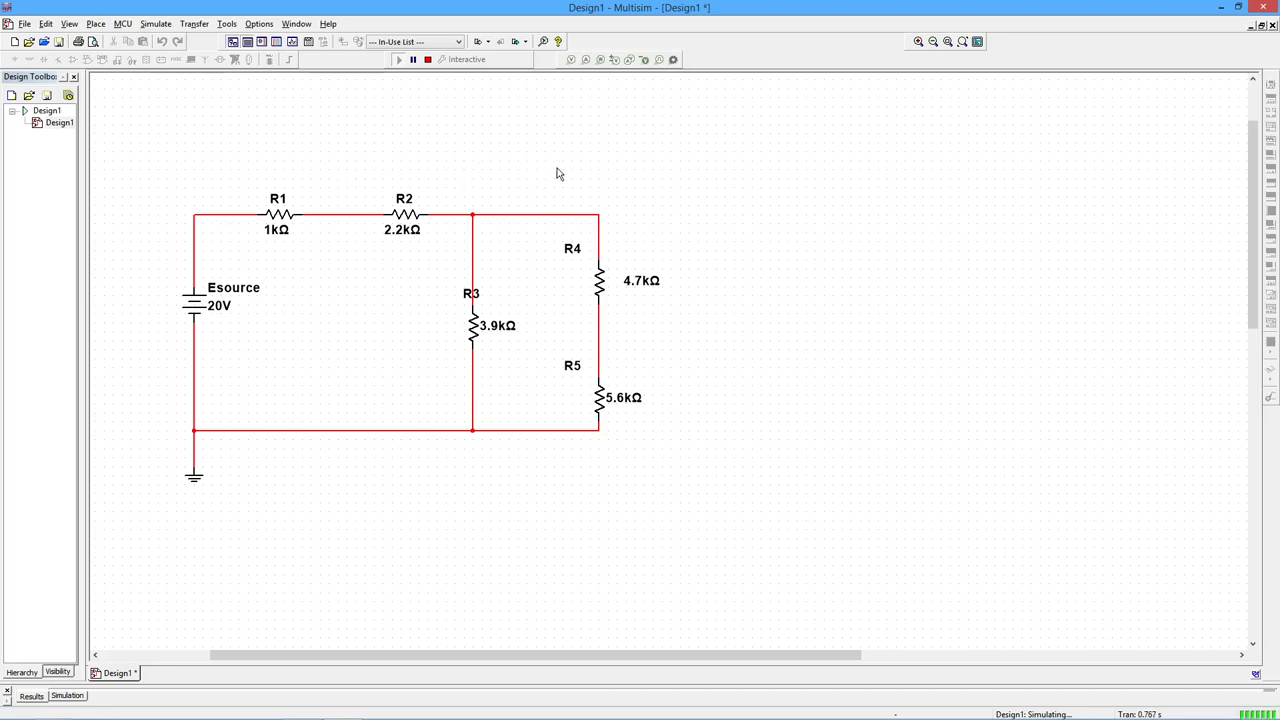
{"action": "left_click", "coordinate": [572, 60]}
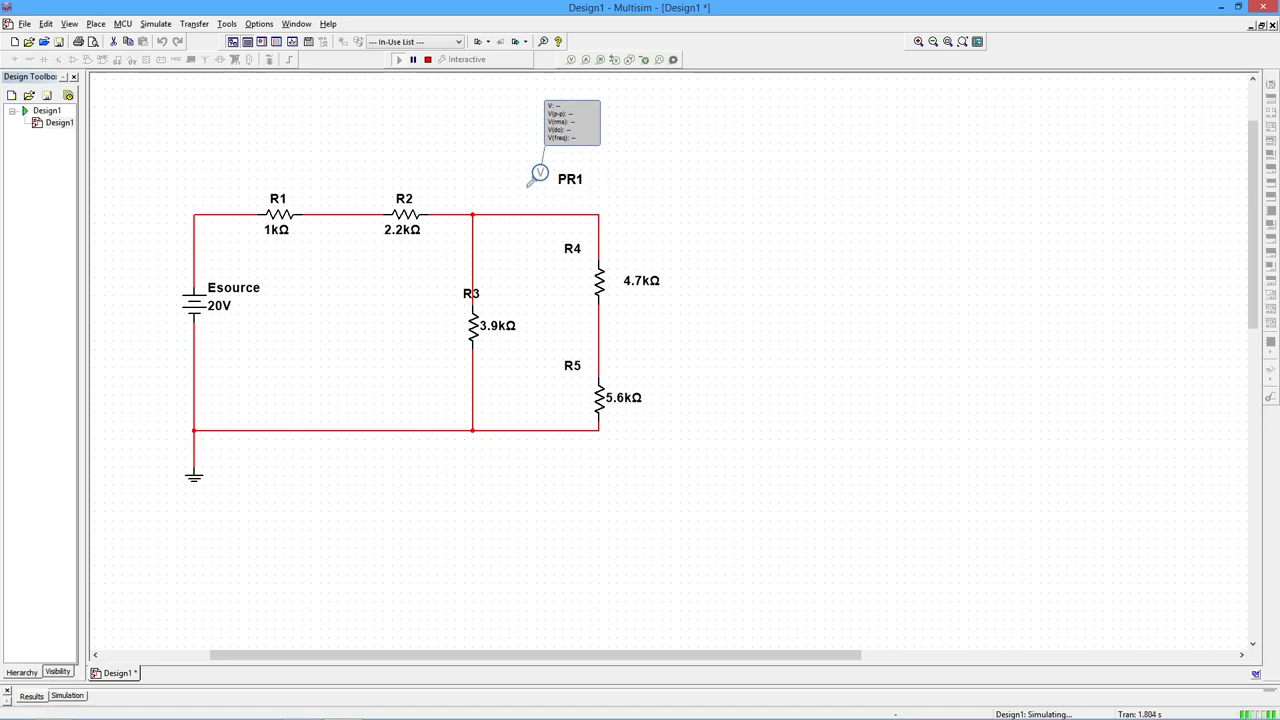
{"action": "left_click", "coordinate": [519, 212]}
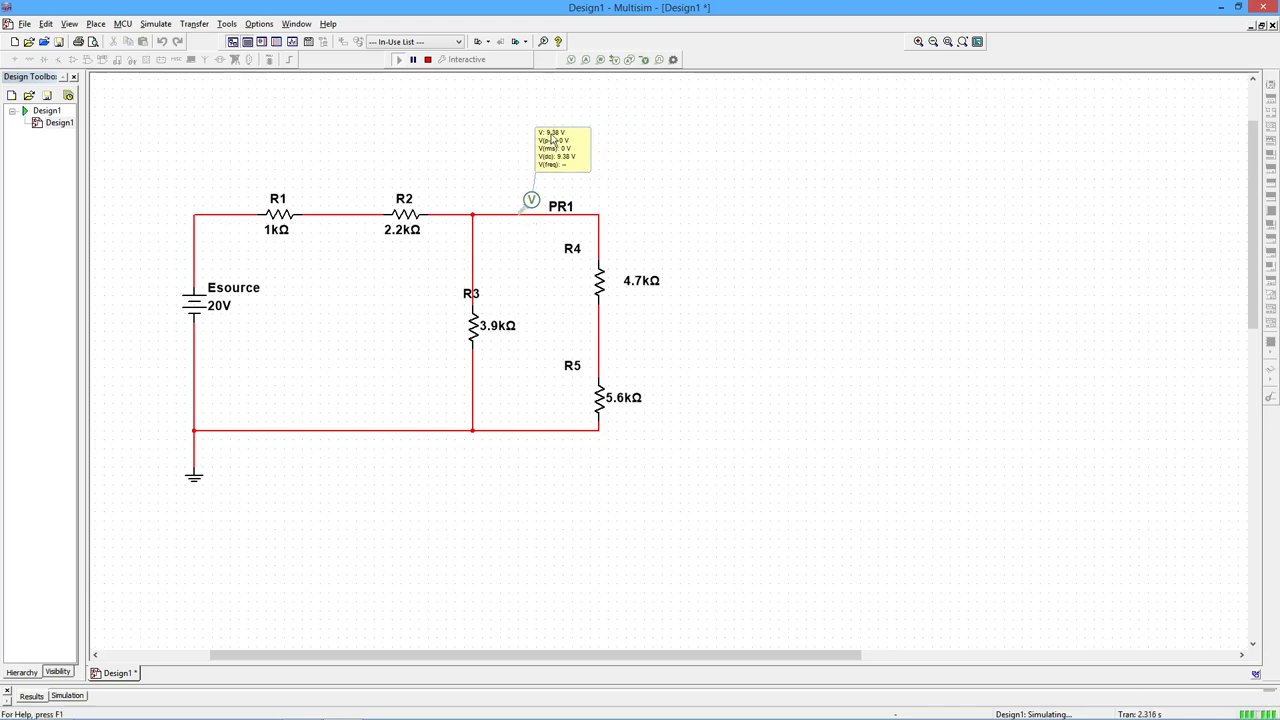
{"action": "left_click", "coordinate": [533, 203]}
{"action": "left_click_drag", "start_coordinate": [532, 203], "coordinate": [611, 331]}
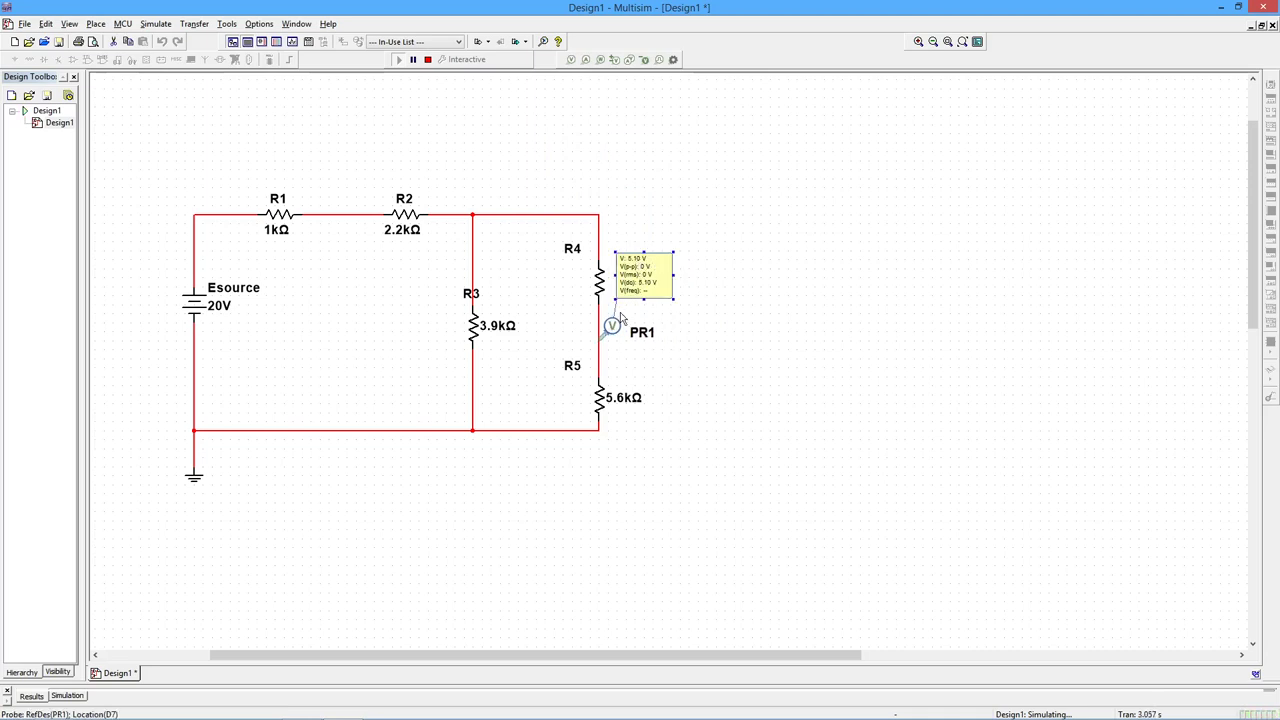
{"action": "left_click_drag", "start_coordinate": [612, 327], "coordinate": [351, 200]}
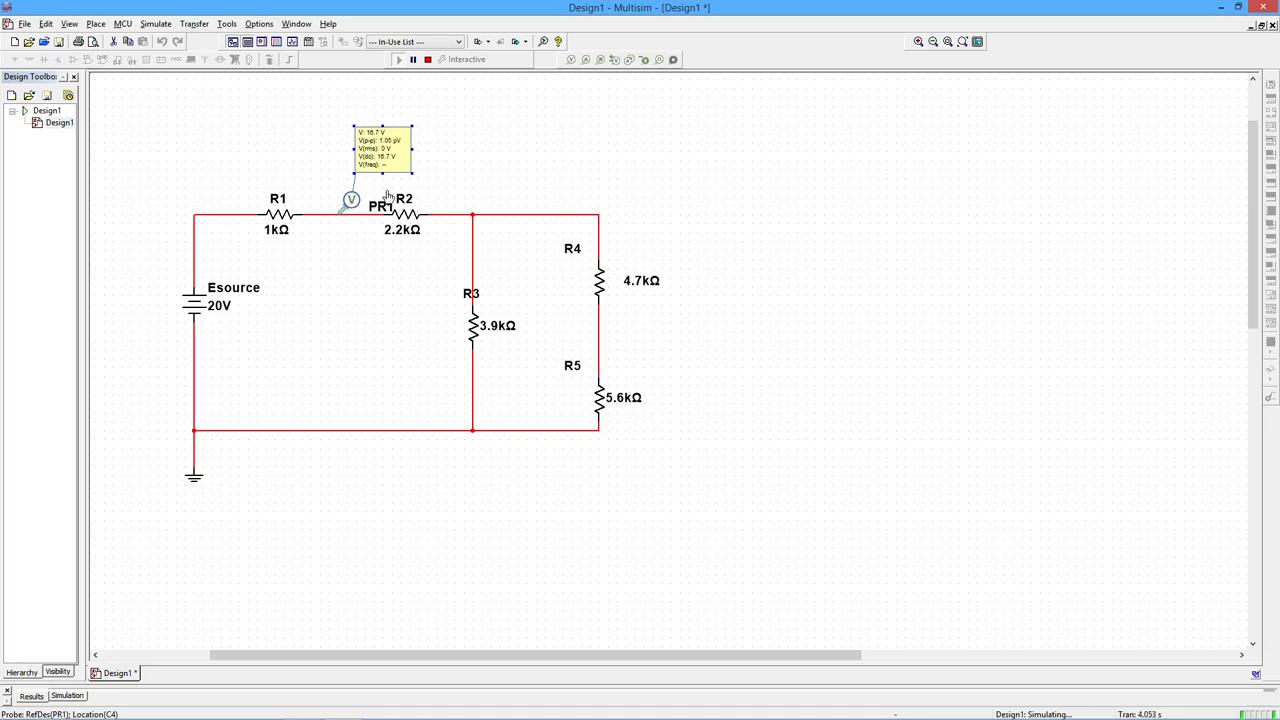
{"action": "left_click", "coordinate": [571, 59]}
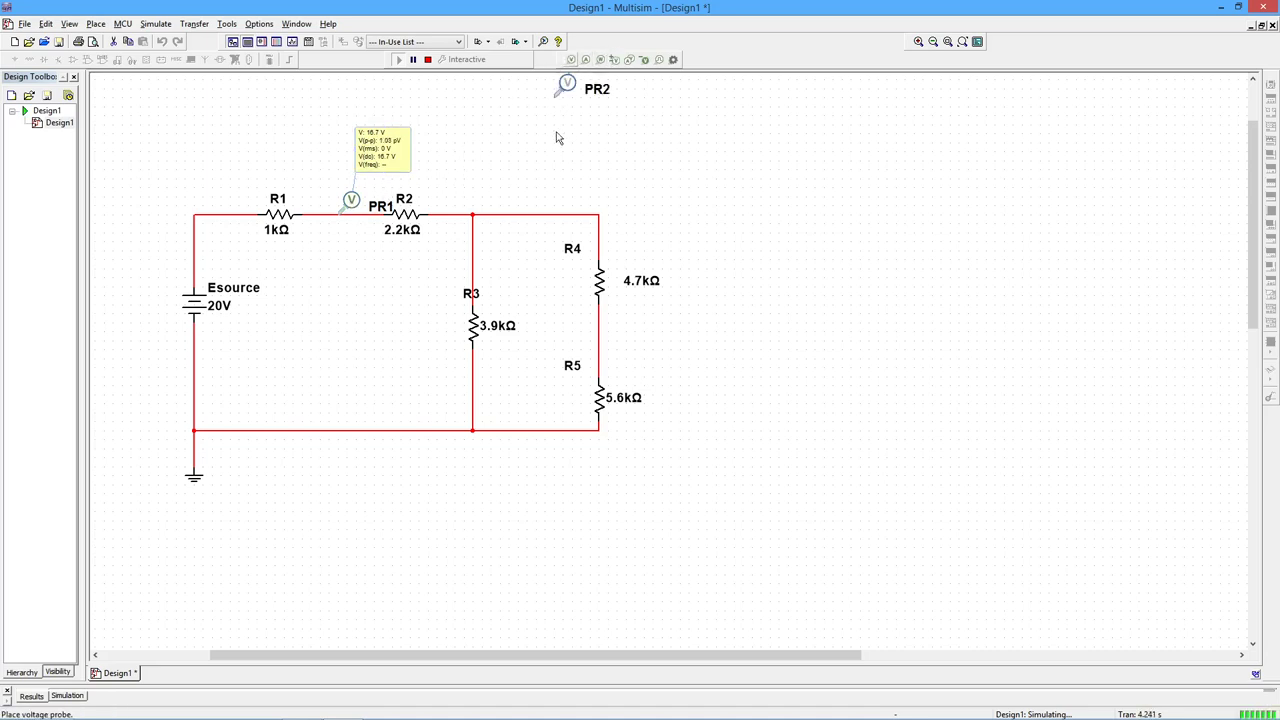
{"action": "left_click", "coordinate": [563, 206]}
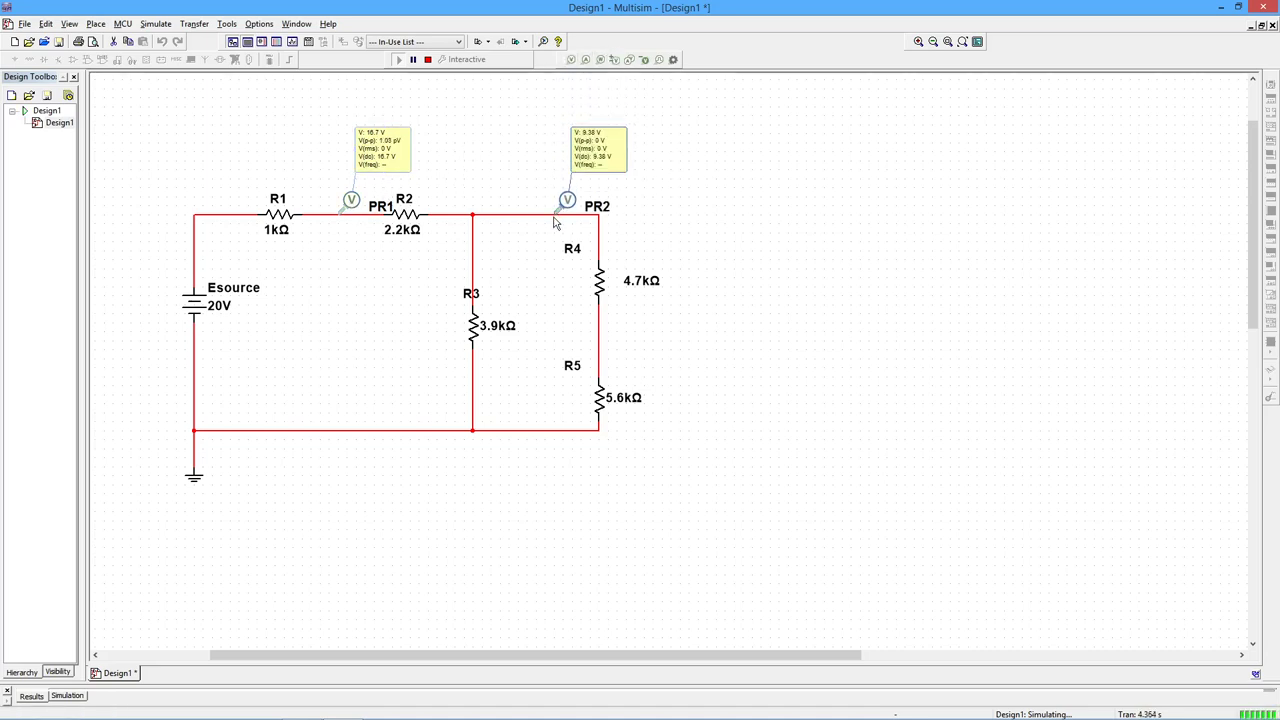
{"action": "left_click", "coordinate": [586, 59]}
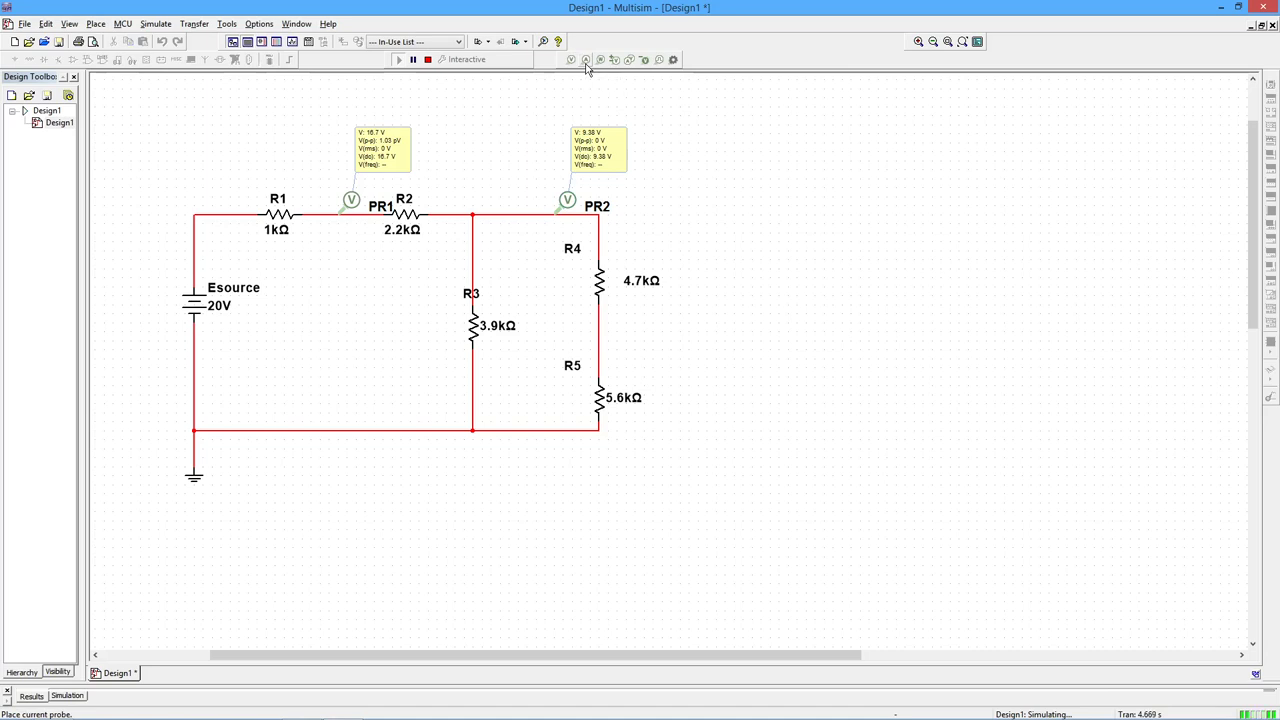
{"action": "left_click", "coordinate": [494, 231]}
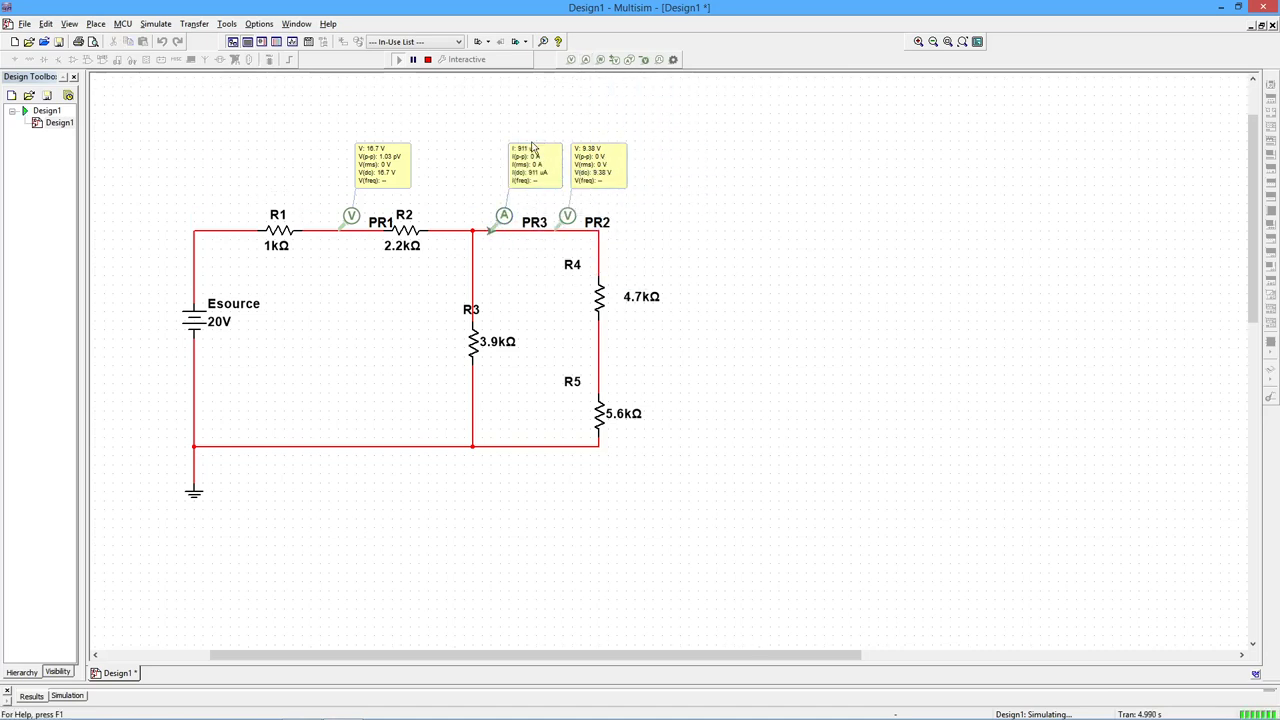
{"action": "left_click", "coordinate": [569, 216]}
{"action": "key", "text": "Delete"}
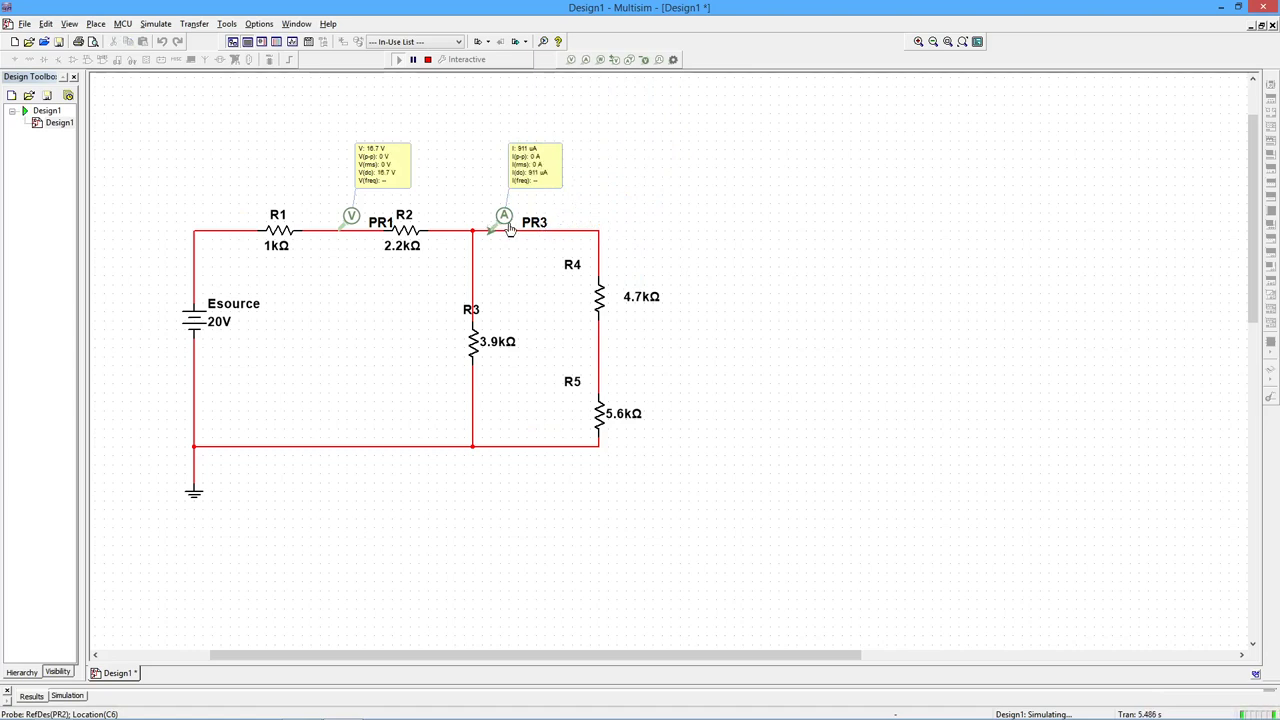
{"action": "left_click", "coordinate": [504, 216]}
{"action": "key", "text": "Delete"}
{"action": "left_click", "coordinate": [351, 228]}
Step: Delete probe PR1, then place and remove a combined voltage-current probe on the top wire
{"action": "key", "text": "Delete"}
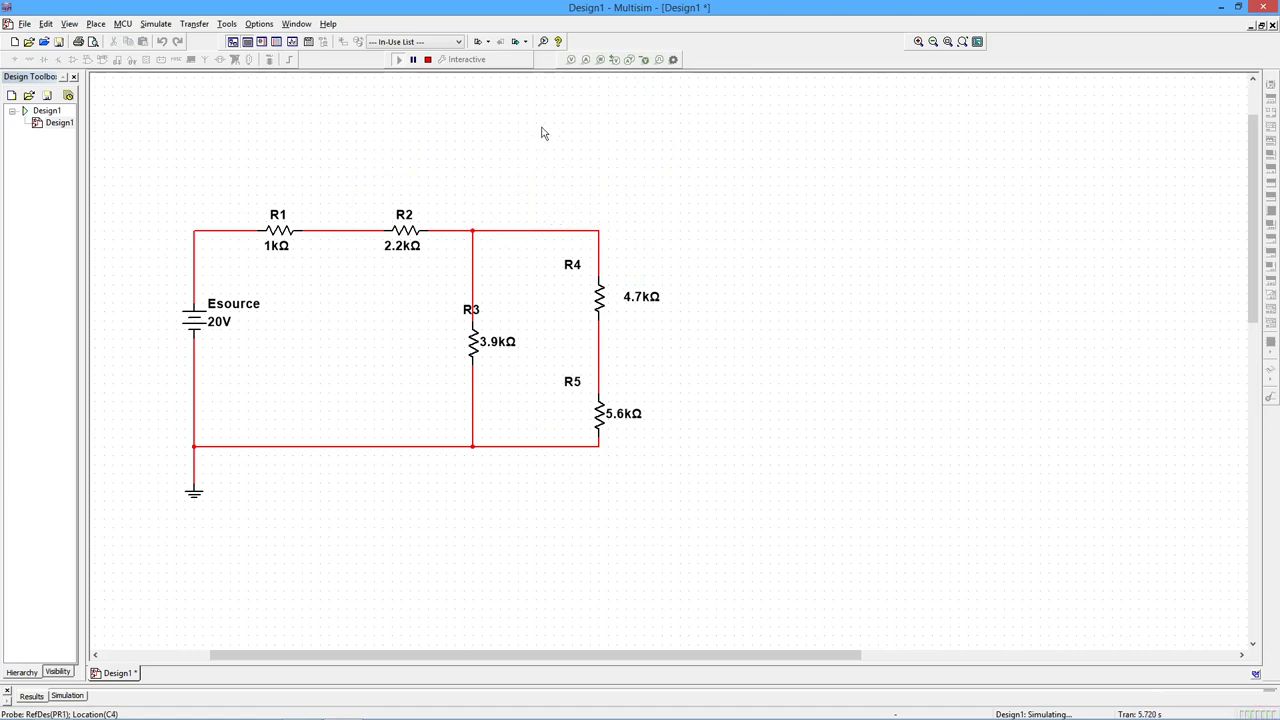
{"action": "left_click", "coordinate": [629, 62]}
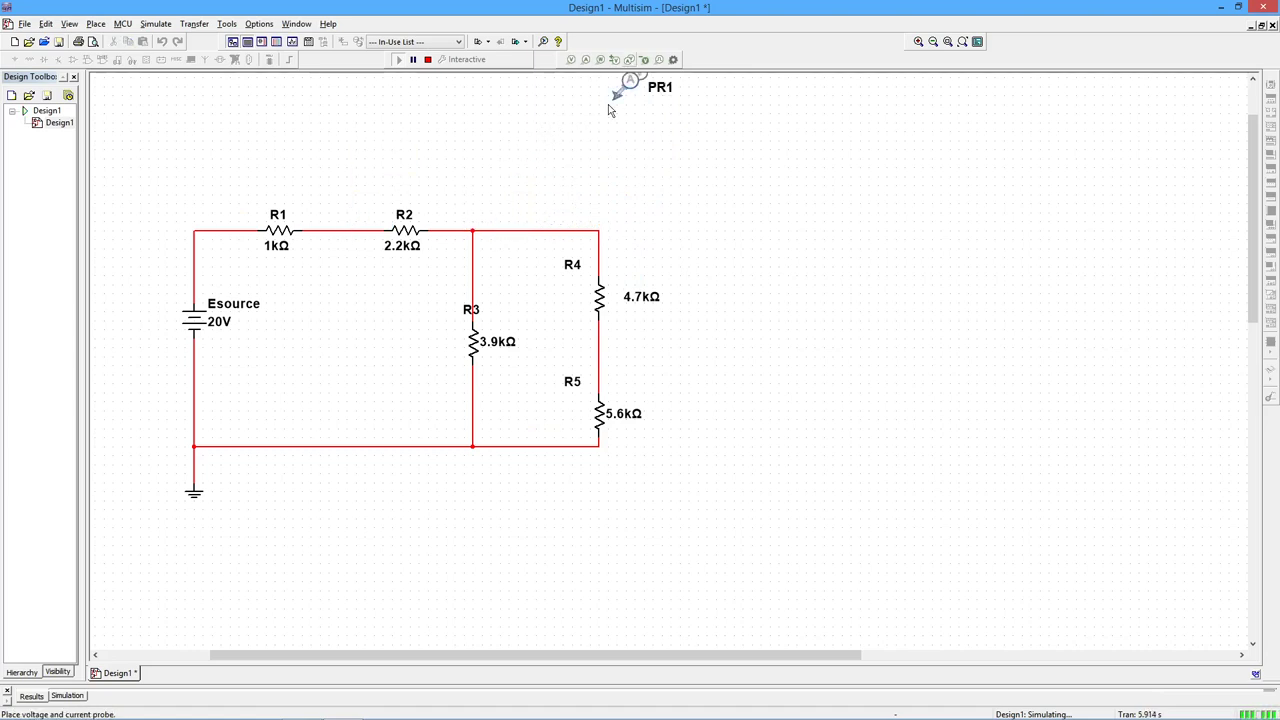
{"action": "left_click", "coordinate": [525, 232]}
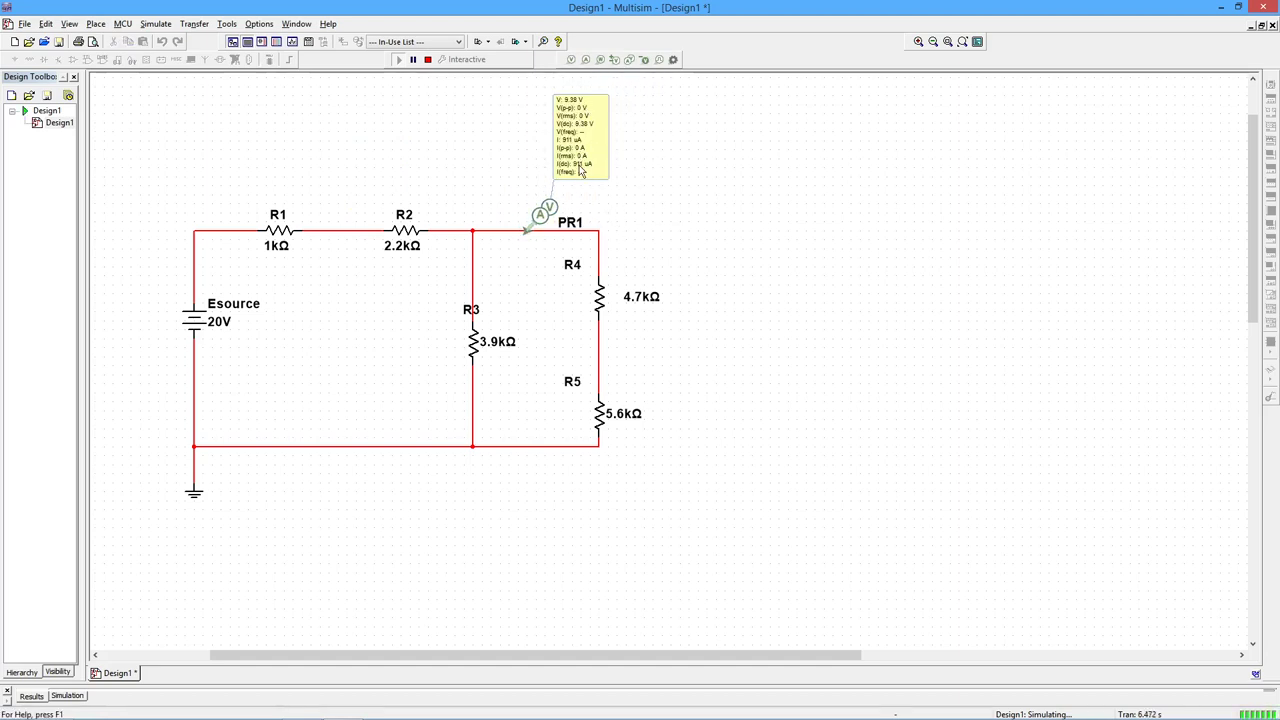
{"action": "left_click", "coordinate": [546, 220]}
{"action": "key", "text": "Delete"}
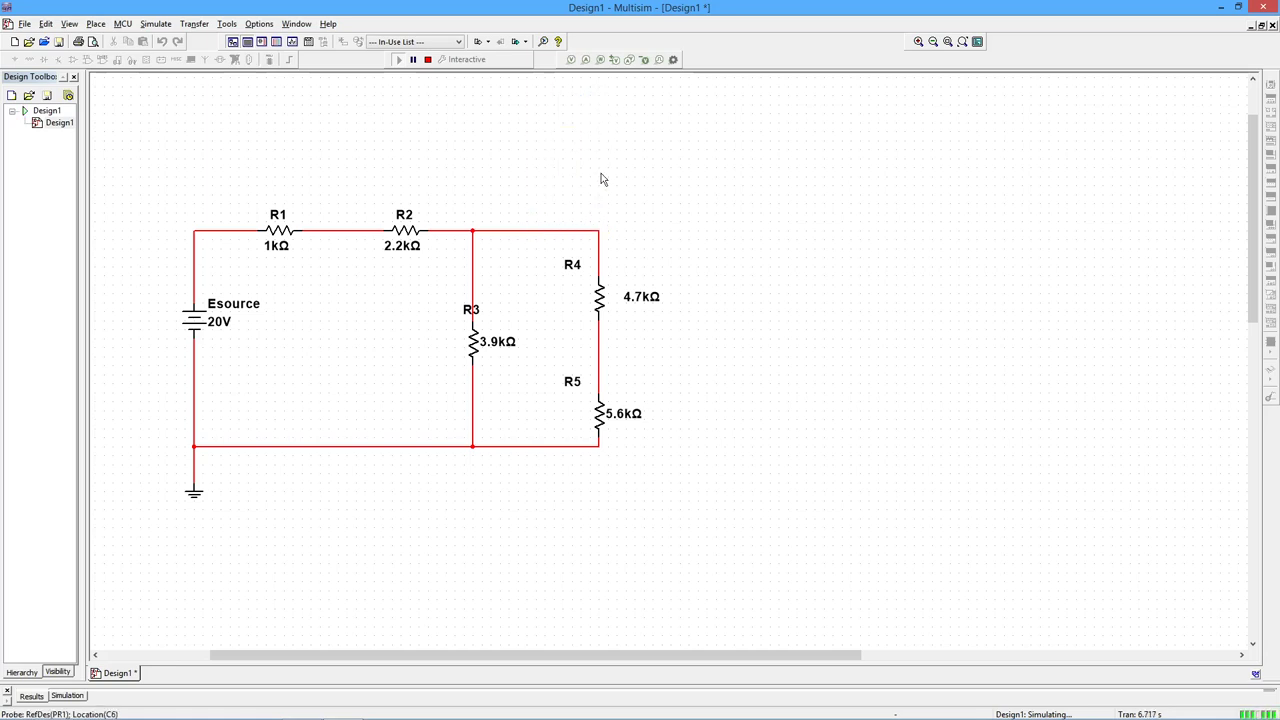
Step: Place a referenced voltage probe, PR1 on the R1–R2 wire and Ref1 on R4–R5, and inspect PR1's properties
{"action": "left_click", "coordinate": [615, 60]}
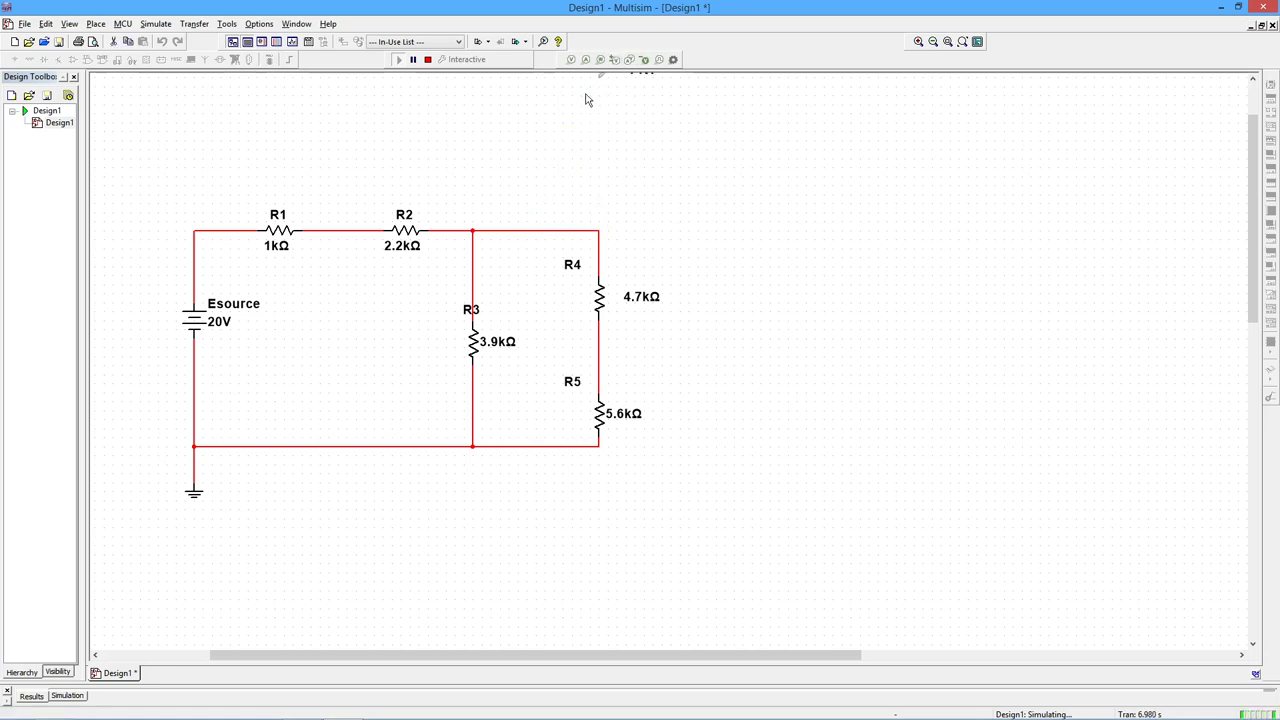
{"action": "left_click", "coordinate": [330, 231]}
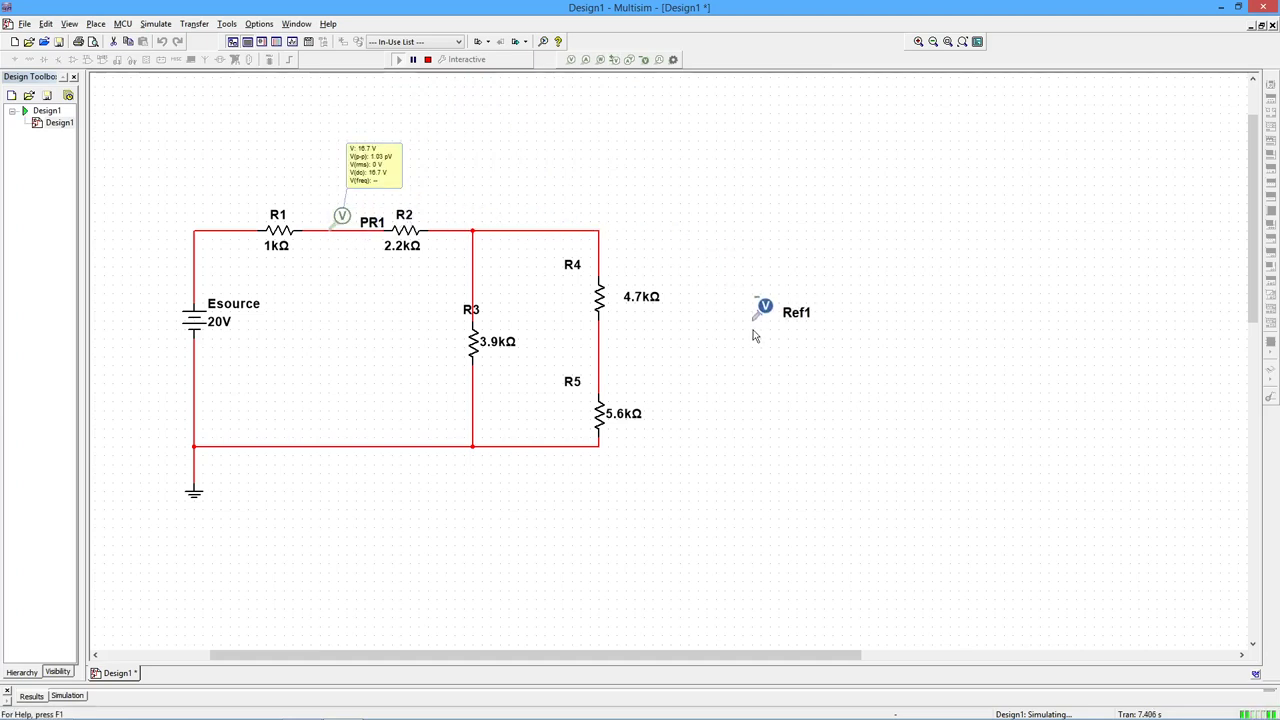
{"action": "left_click", "coordinate": [603, 357]}
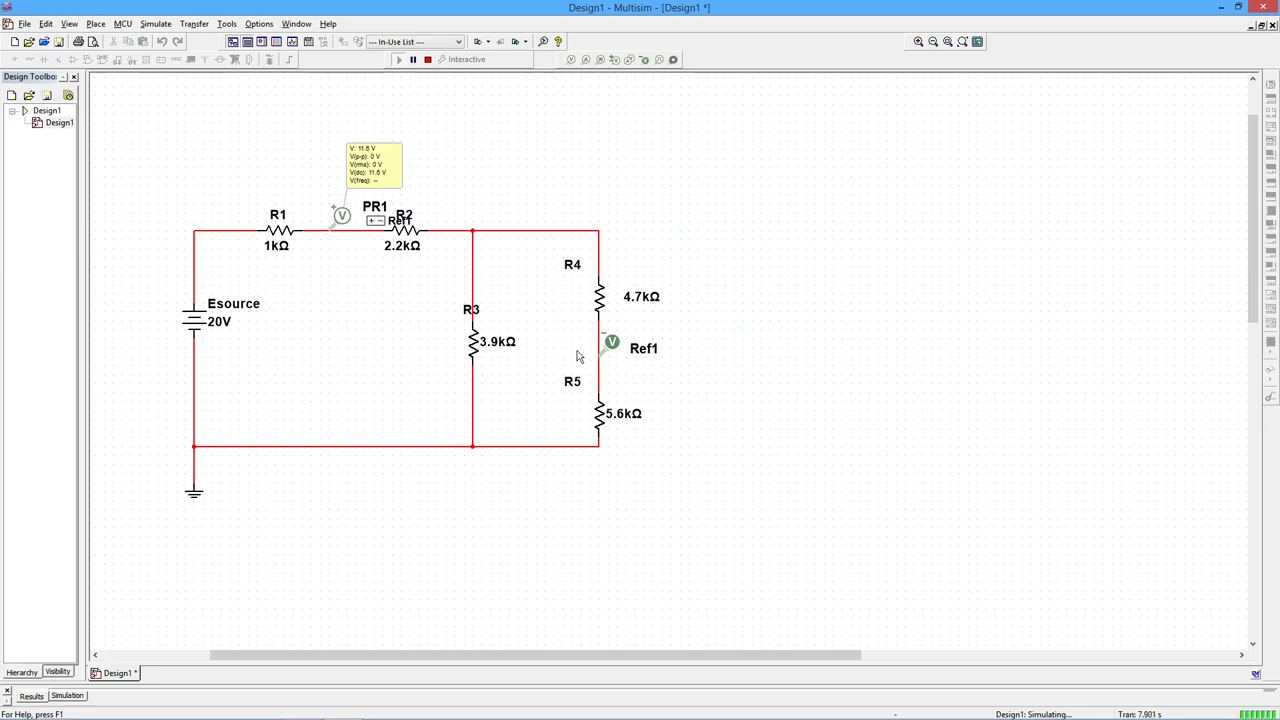
{"action": "left_click", "coordinate": [385, 177]}
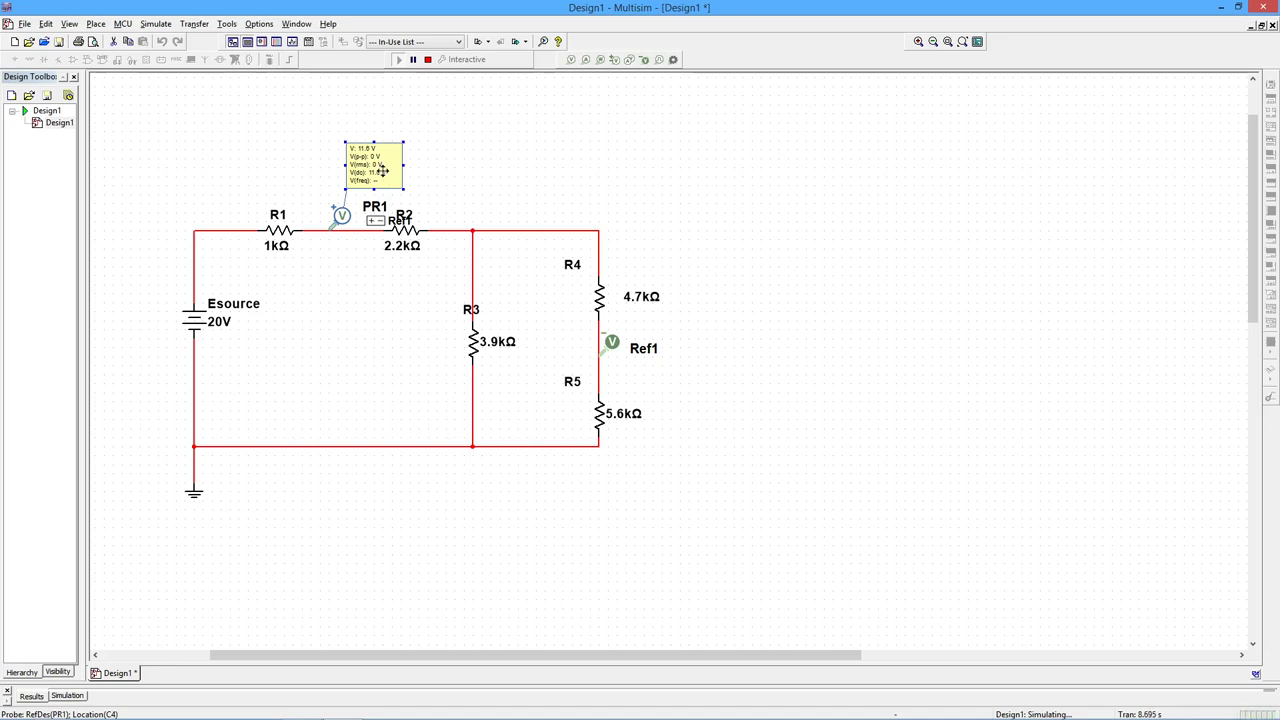
{"action": "double_click", "coordinate": [382, 172]}
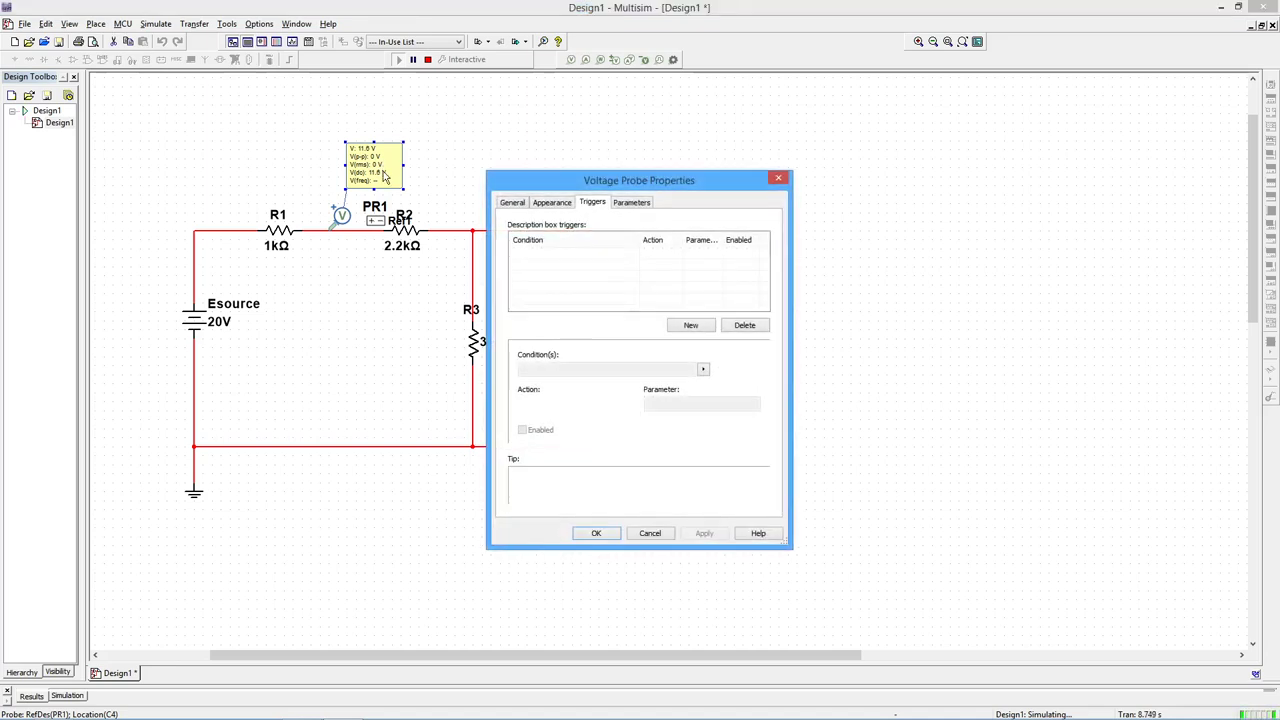
{"action": "left_click", "coordinate": [550, 204]}
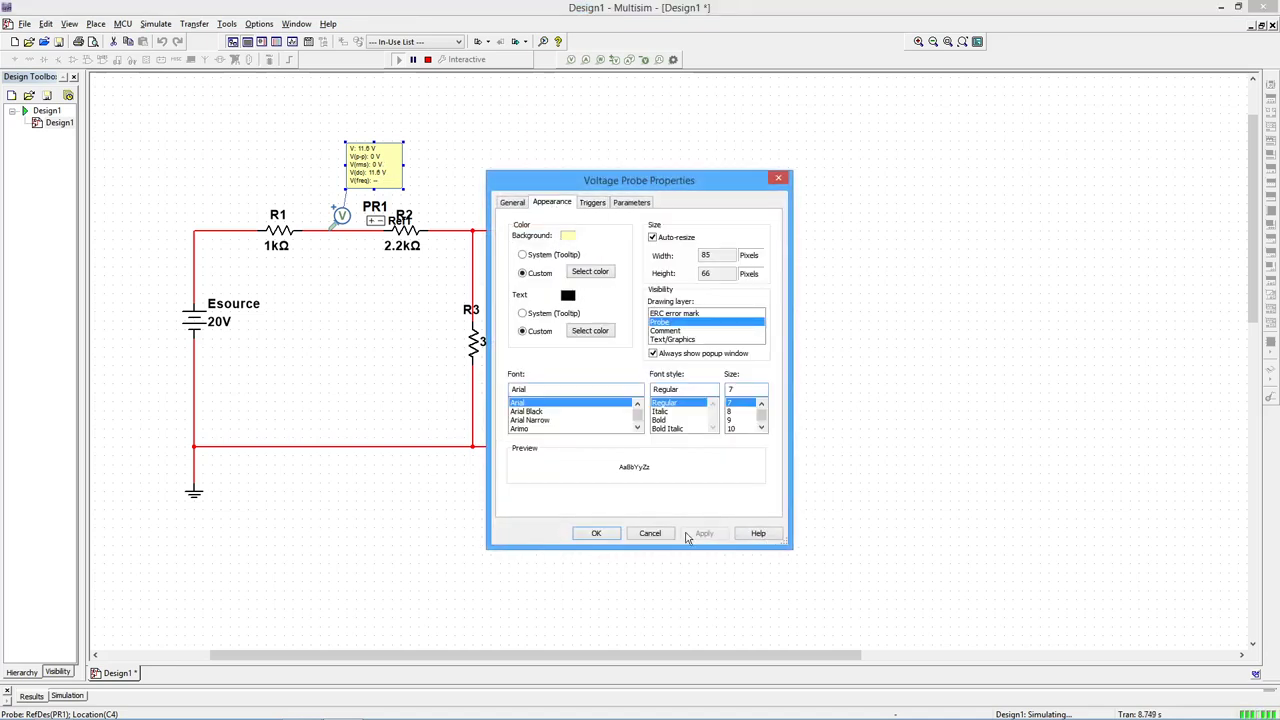
{"action": "left_click", "coordinate": [650, 533]}
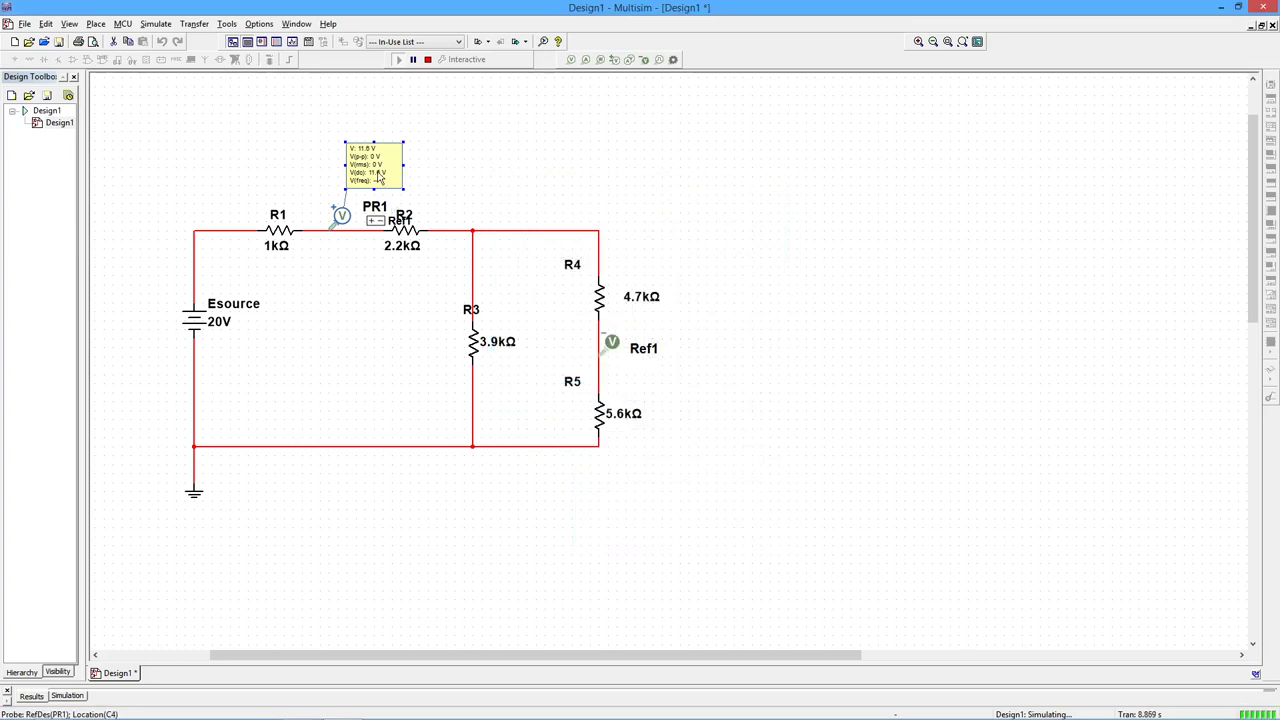
Step: Delete probes PR1 and Ref1, then stop the interactive simulation
{"action": "key", "text": "Delete"}
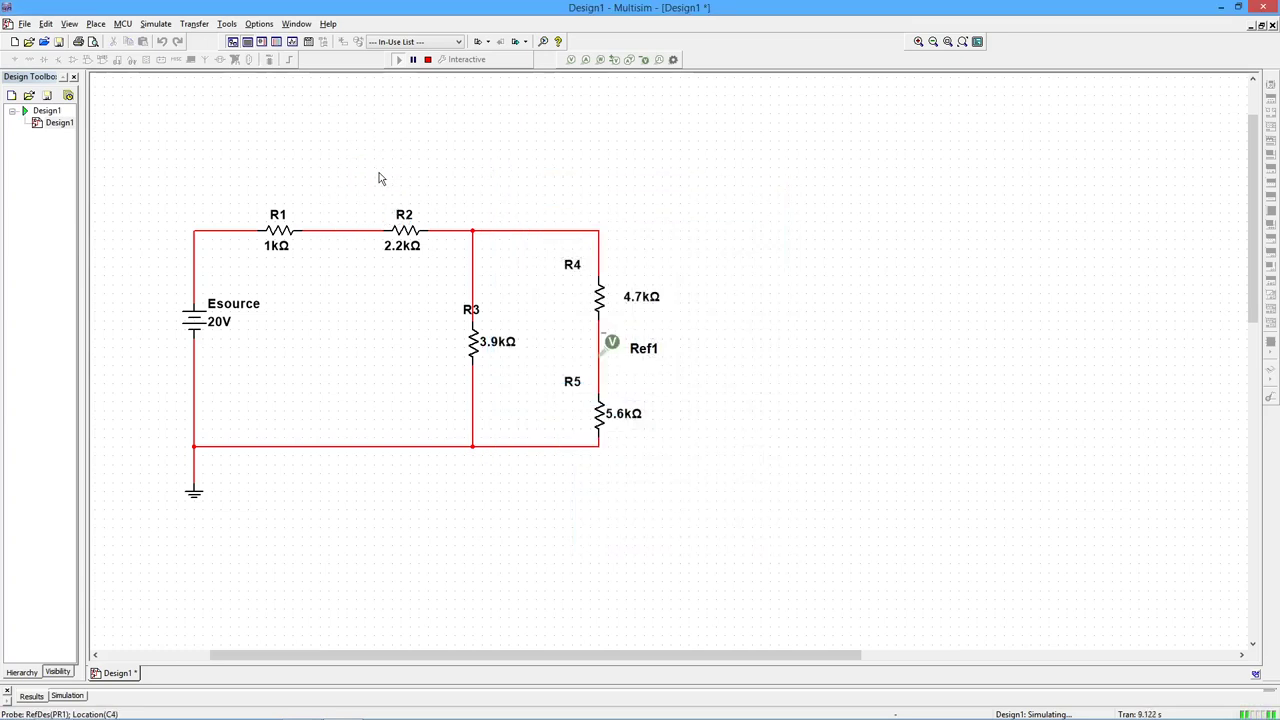
{"action": "left_click", "coordinate": [614, 345]}
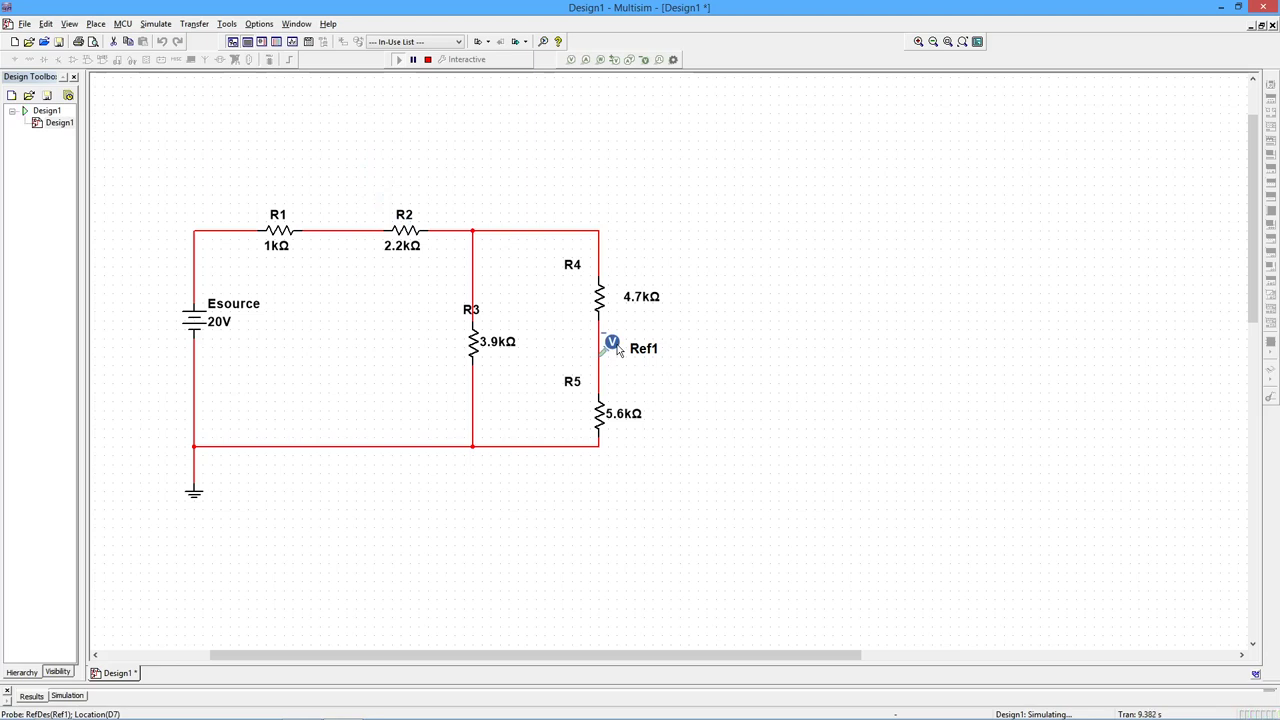
{"action": "key", "text": "Delete"}
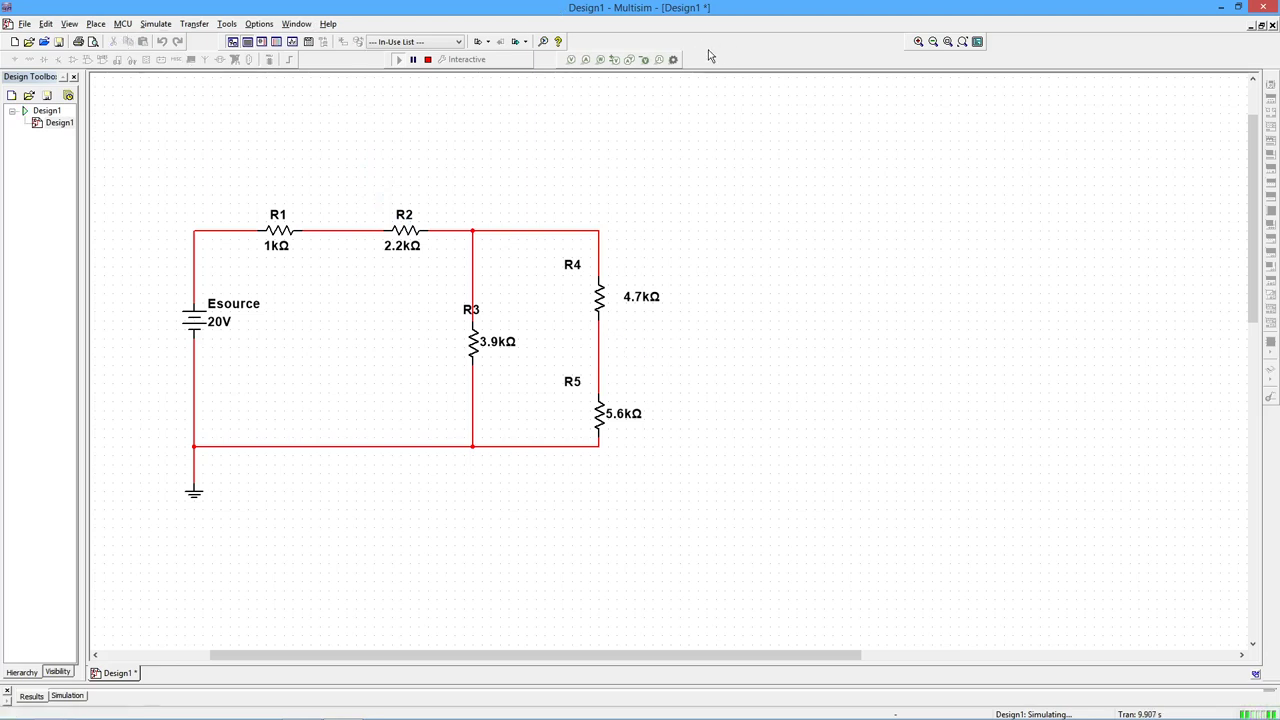
{"action": "left_click", "coordinate": [428, 60]}
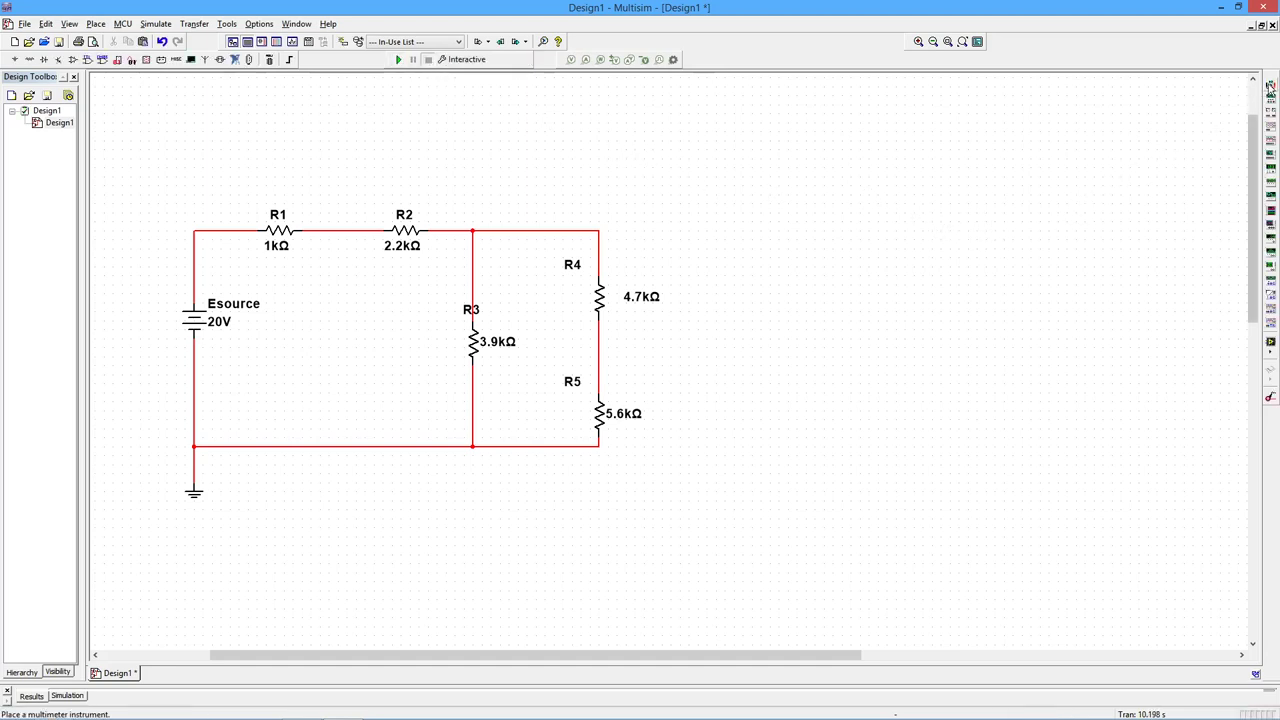
Step: Place multimeter XMM1 above the circuit, wiring + to the R1–R2 node and − to the R4–R5 node
{"action": "left_click", "coordinate": [1271, 88]}
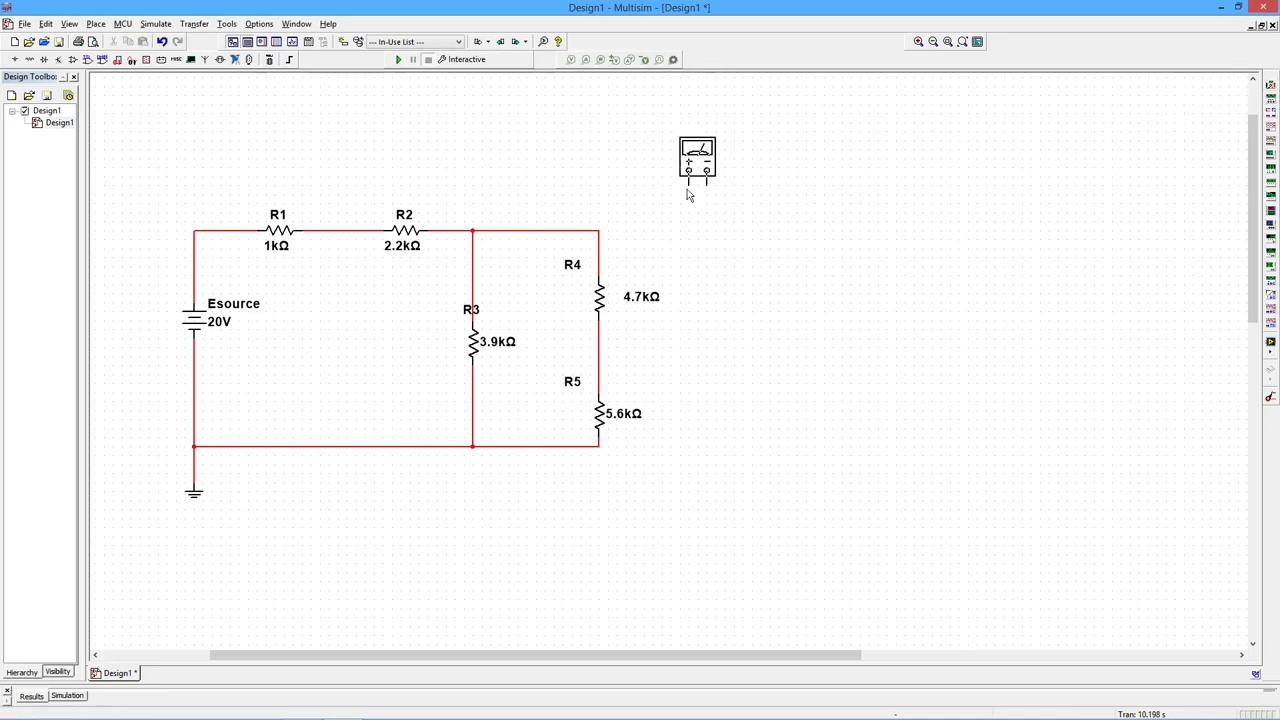
{"action": "left_click", "coordinate": [699, 190]}
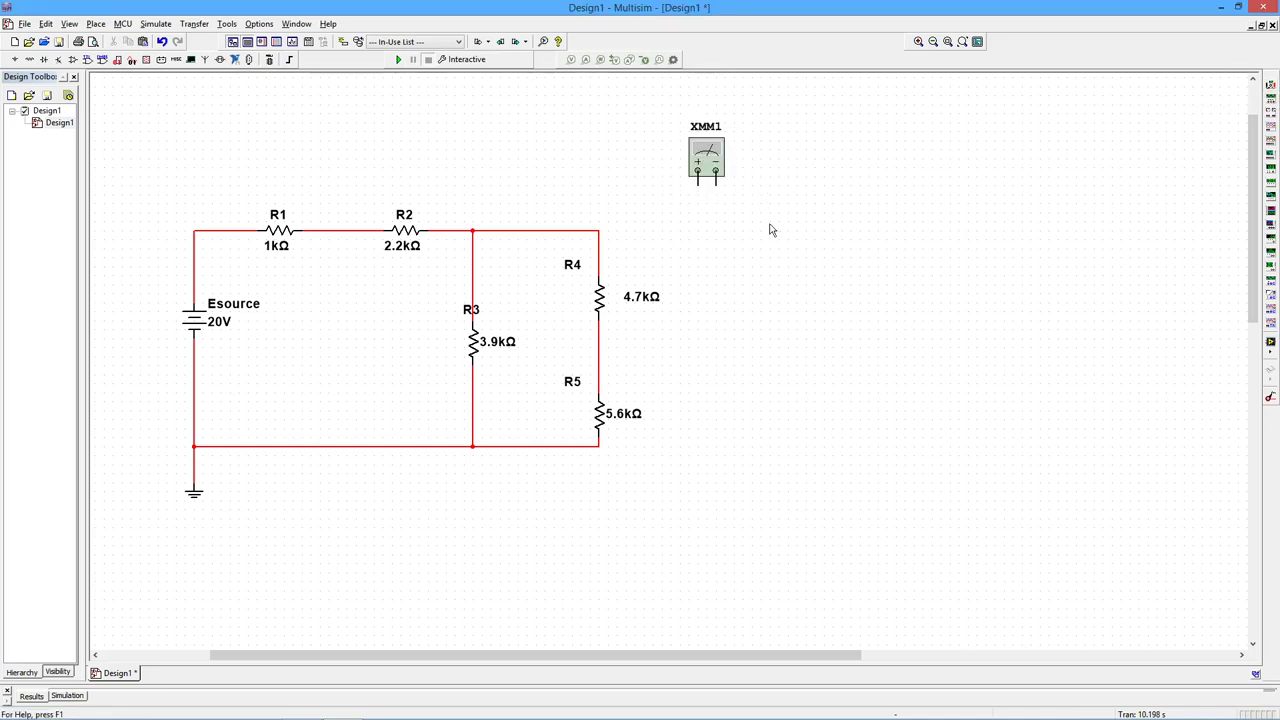
{"action": "left_click", "coordinate": [696, 186]}
{"action": "left_click", "coordinate": [348, 231]}
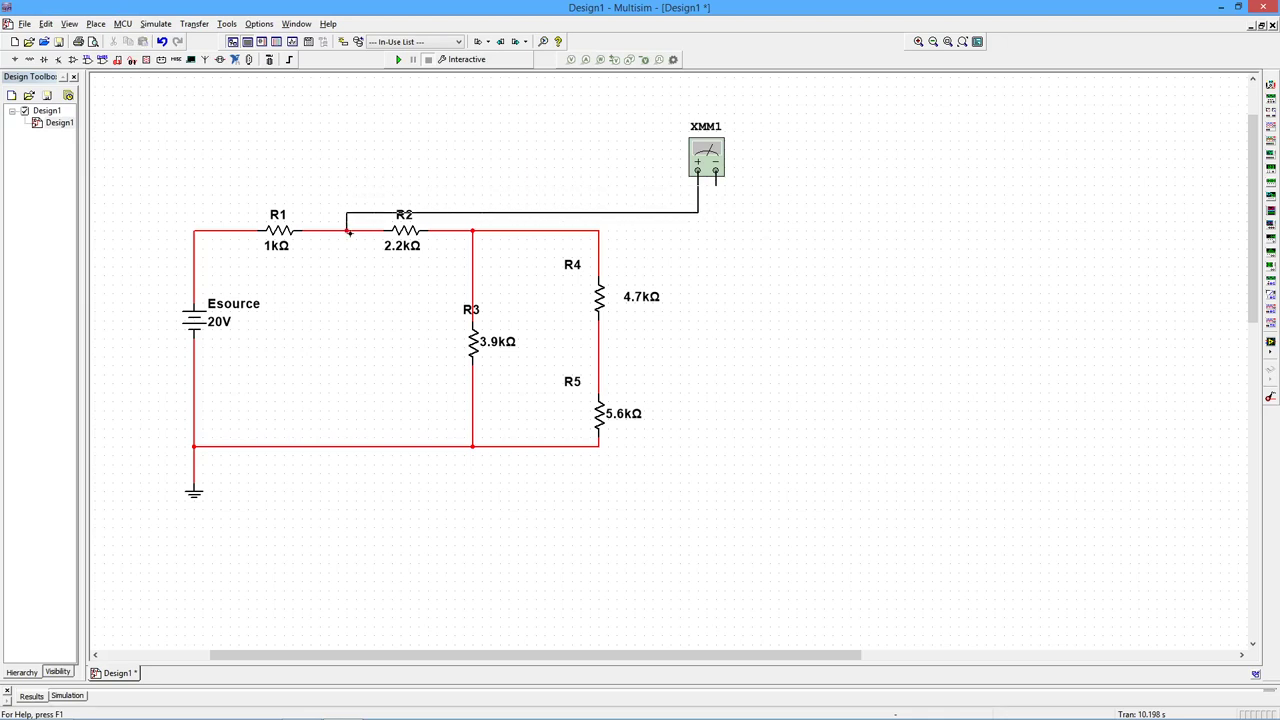
{"action": "left_click", "coordinate": [716, 200]}
{"action": "left_click", "coordinate": [599, 347]}
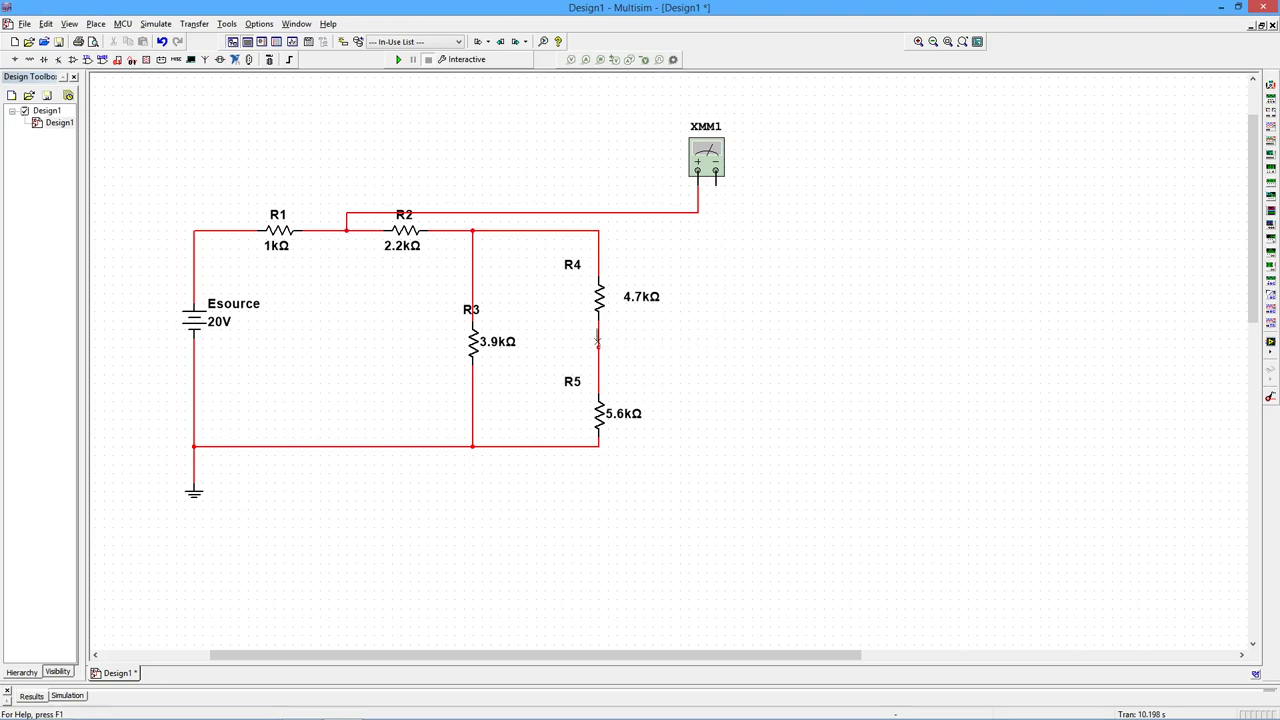
Step: Set XMM1 to voltage, run the simulation to read 11.58 V, then close the readout and stop
{"action": "double_click", "coordinate": [709, 160]}
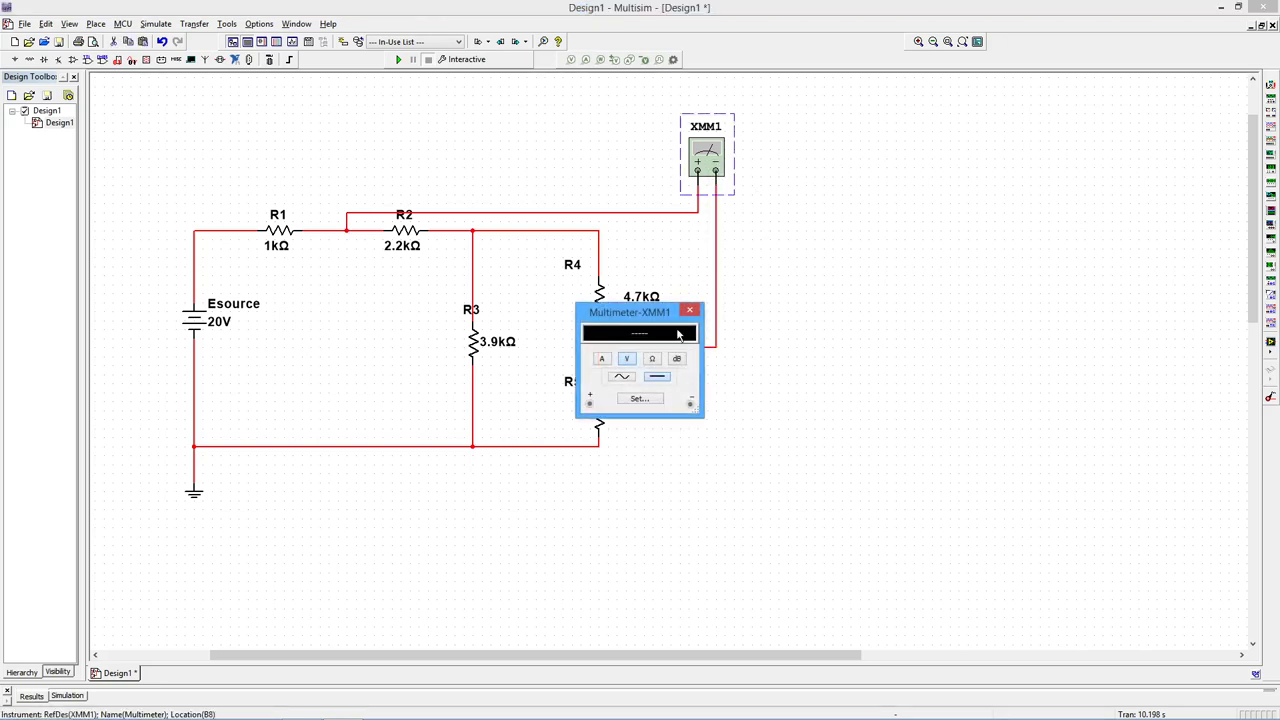
{"action": "left_click_drag", "start_coordinate": [645, 318], "coordinate": [812, 230]}
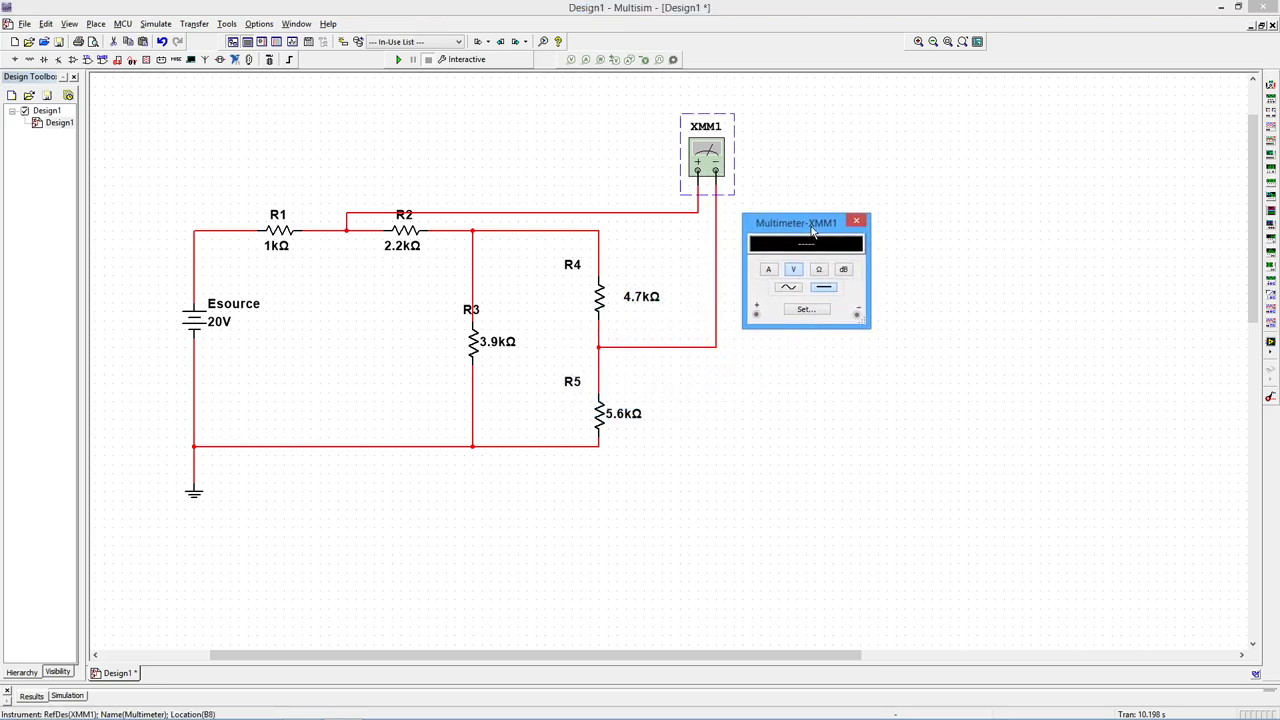
{"action": "left_click", "coordinate": [768, 270]}
{"action": "left_click", "coordinate": [792, 272]}
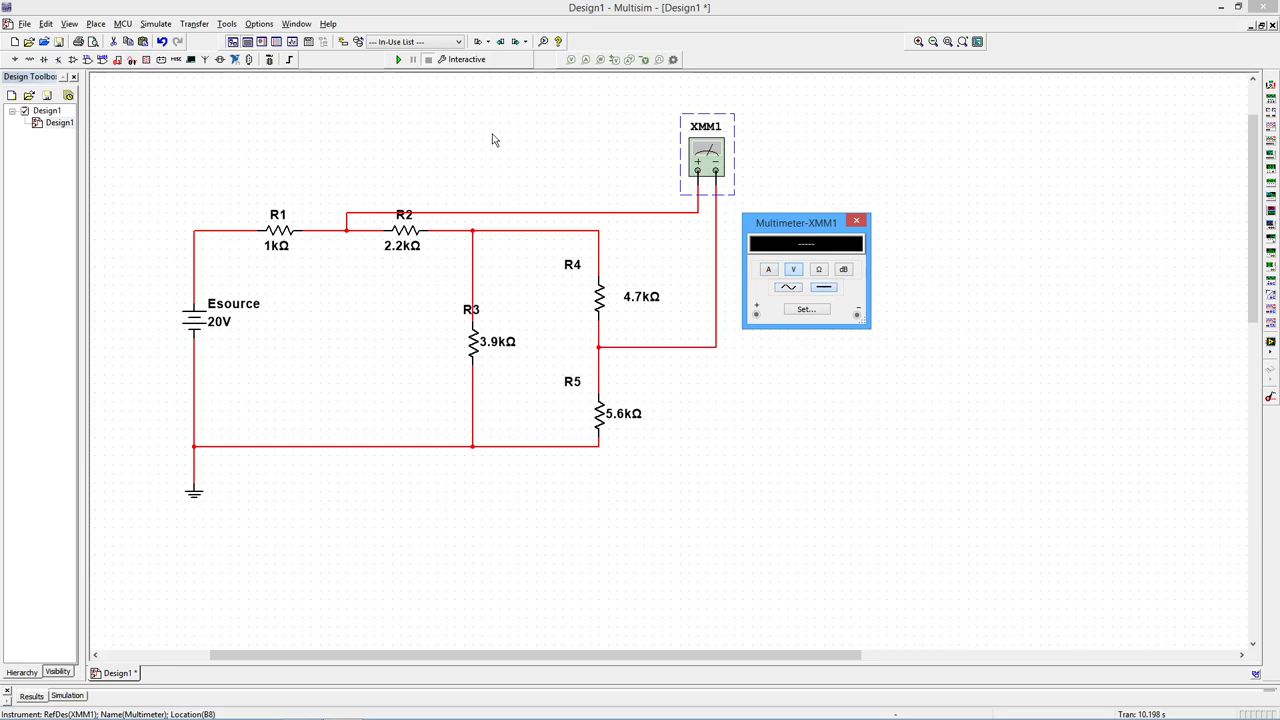
{"action": "left_click", "coordinate": [398, 62]}
{"action": "left_click", "coordinate": [398, 62]}
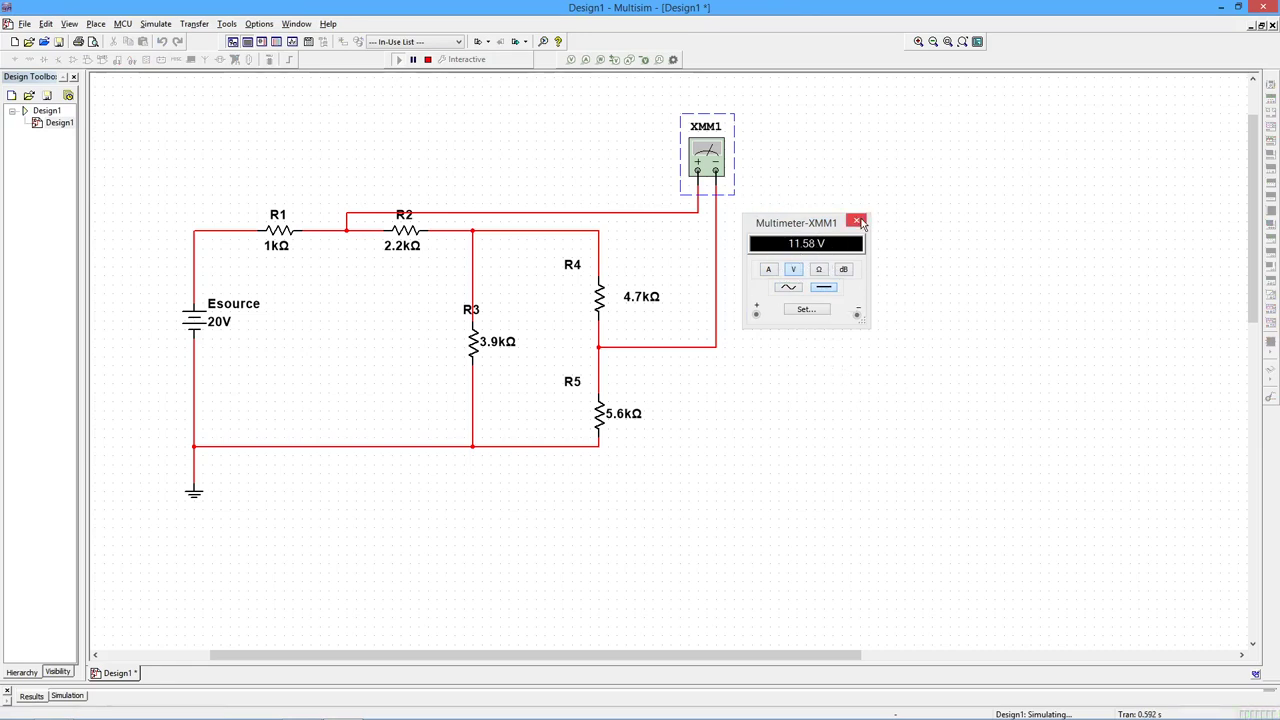
{"action": "left_click", "coordinate": [858, 221]}
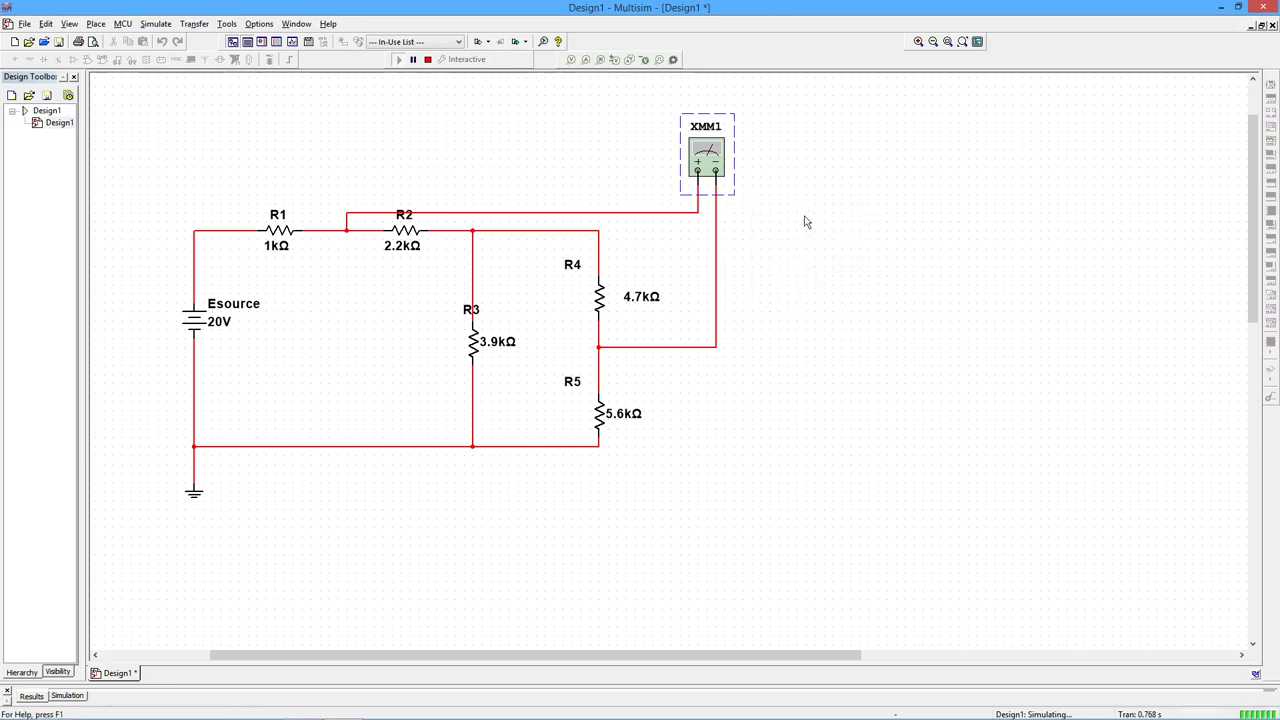
{"action": "left_click", "coordinate": [427, 59]}
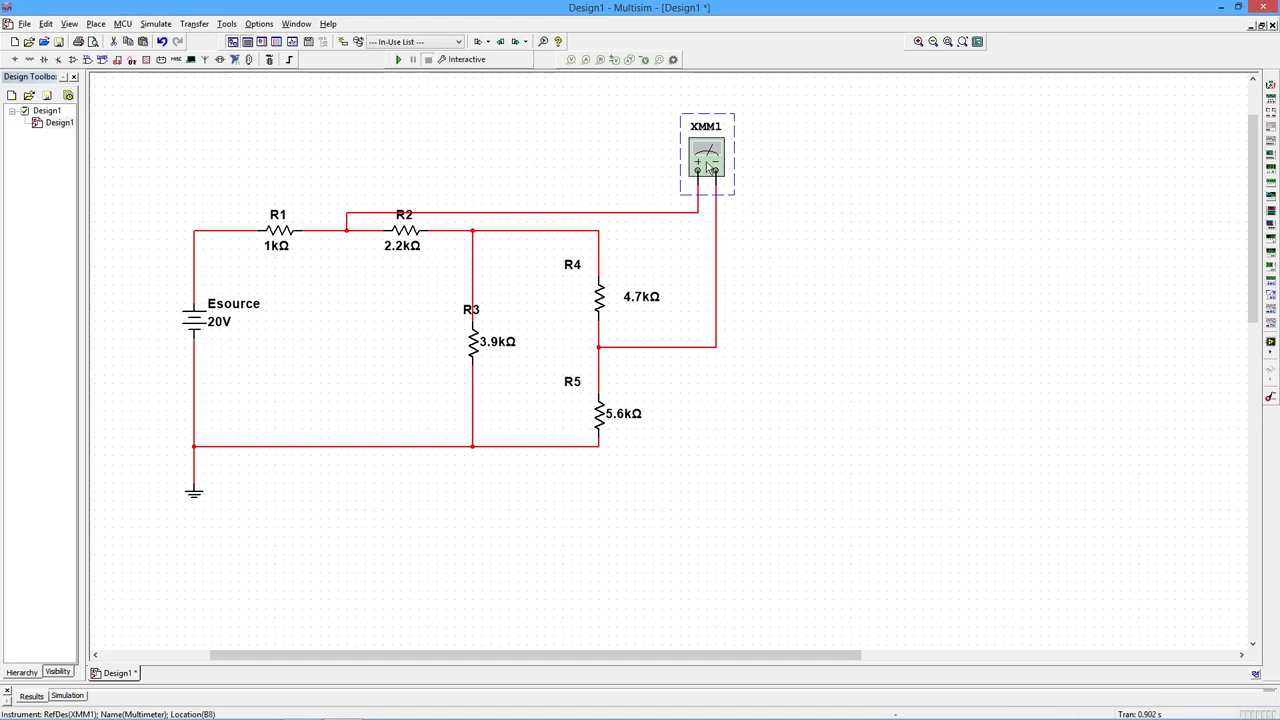
Step: Delete XMM1 and set Sheet Properties visibility to show all net names, labelling nodes 0–4
{"action": "key", "text": "Delete"}
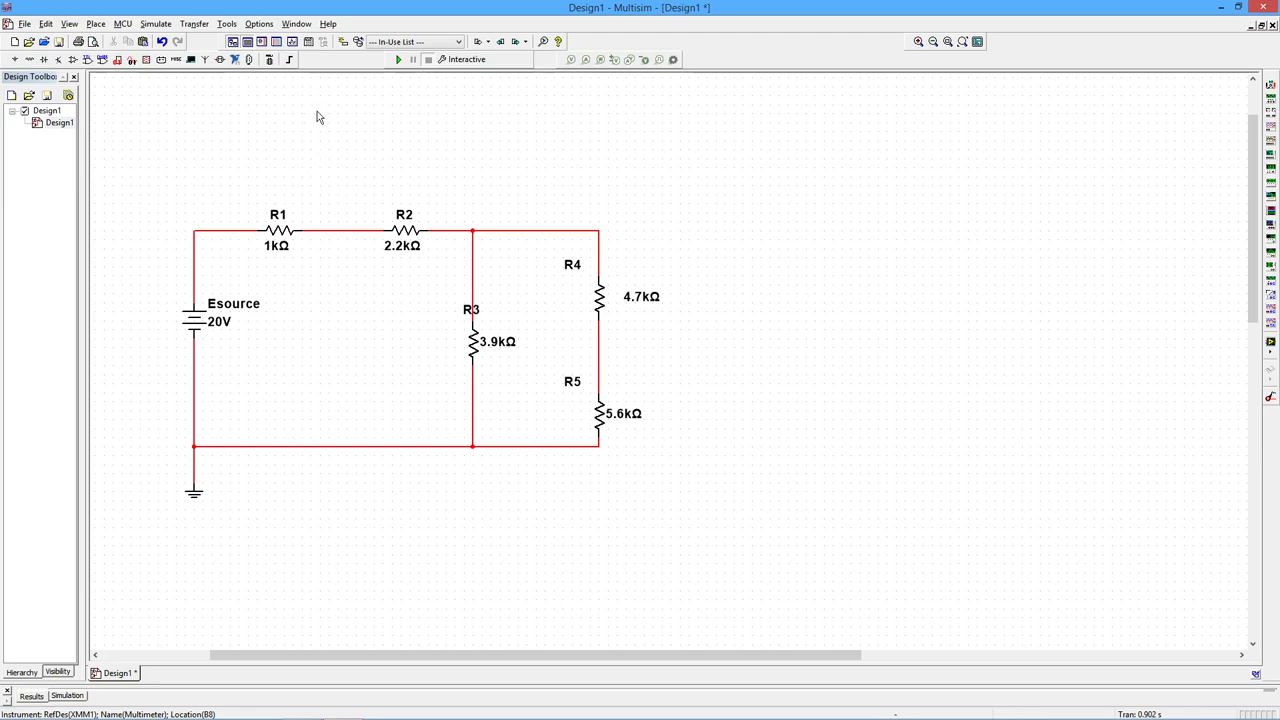
{"action": "left_click", "coordinate": [261, 24]}
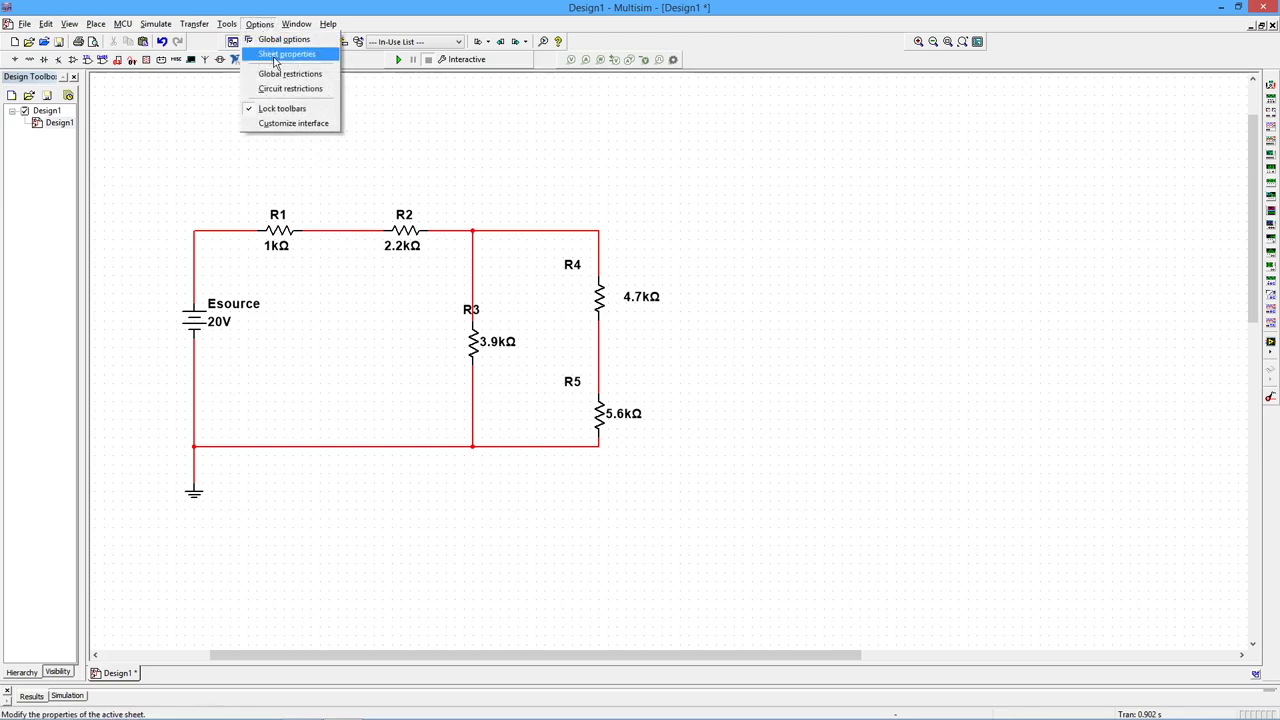
{"action": "left_click", "coordinate": [275, 55]}
{"action": "left_click_drag", "start_coordinate": [620, 155], "coordinate": [849, 142]}
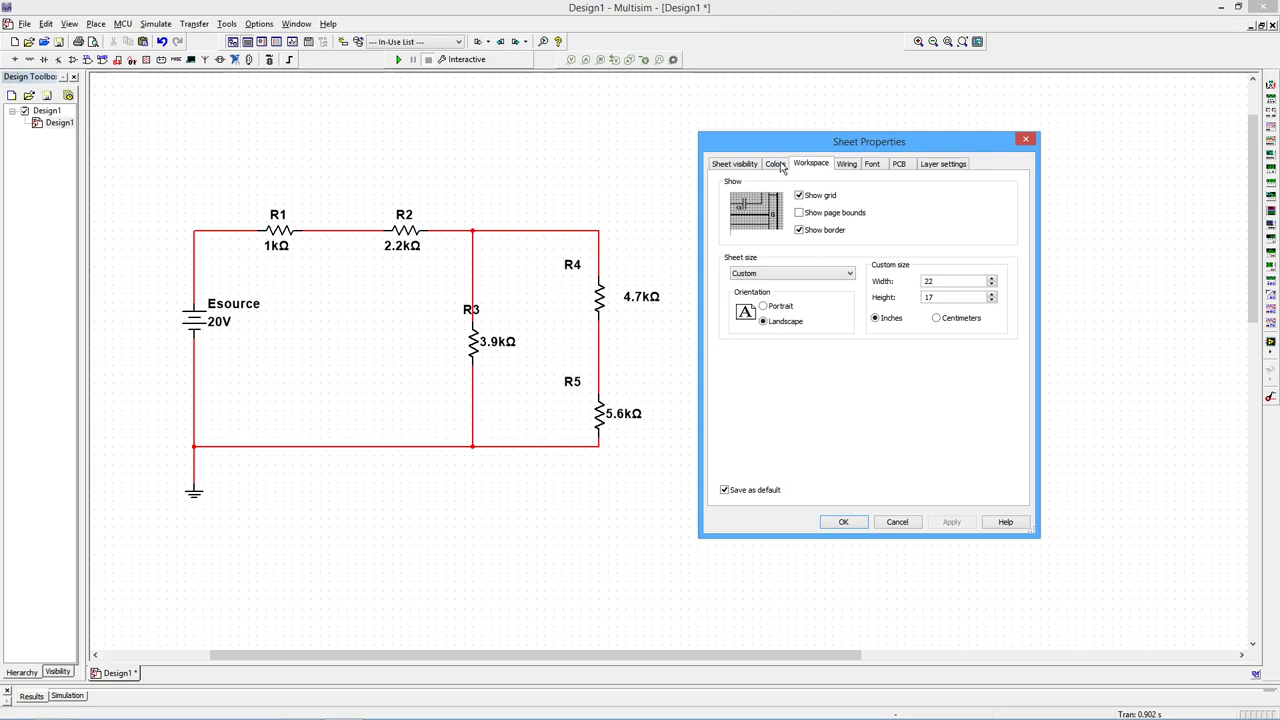
{"action": "left_click", "coordinate": [738, 165]}
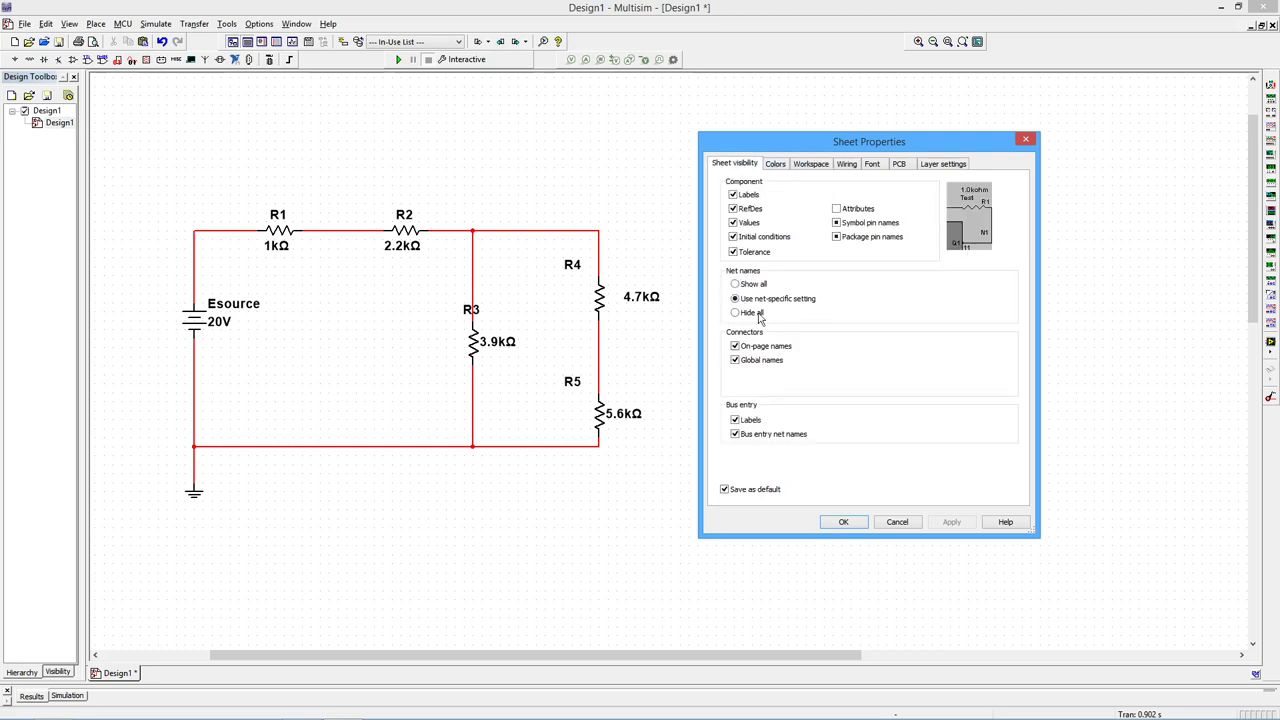
{"action": "left_click", "coordinate": [735, 285]}
{"action": "left_click", "coordinate": [846, 522]}
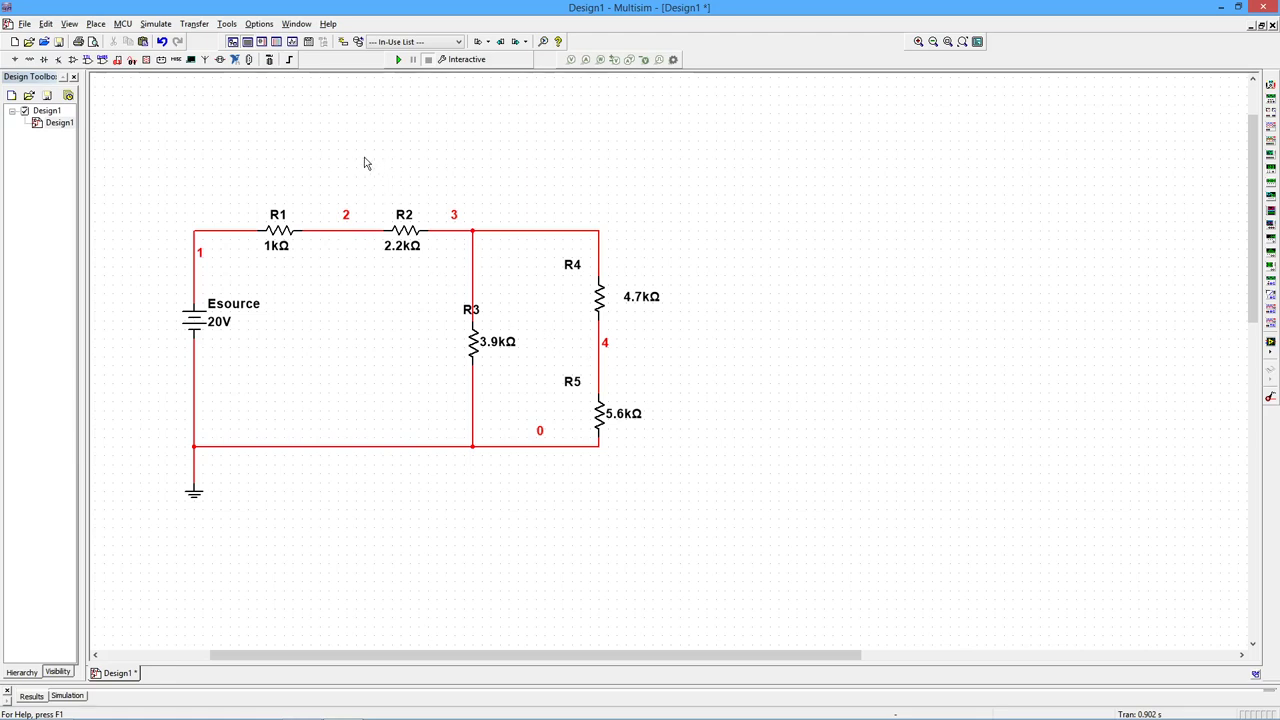
Step: Choose DC Operating Point and add I(ESOURCE) plus V(1), V(2), V(3), V(4) as outputs
{"action": "left_click", "coordinate": [482, 62]}
{"action": "left_click", "coordinate": [407, 200]}
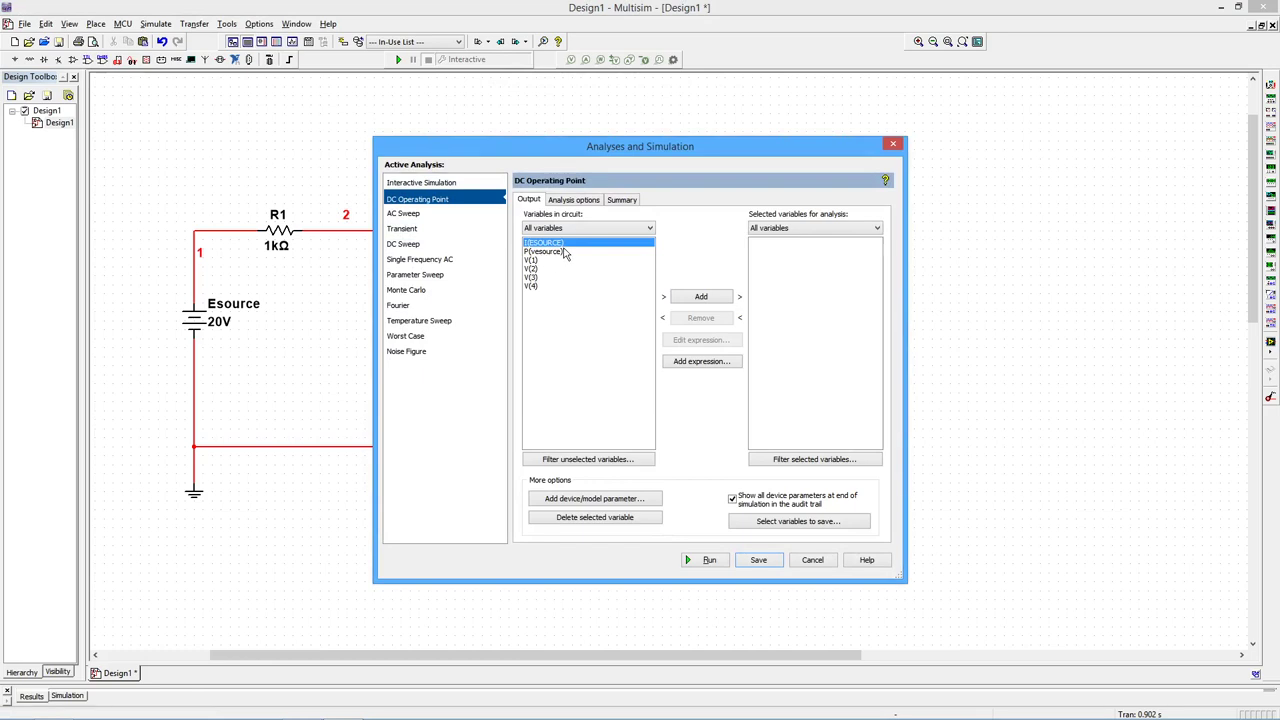
{"action": "left_click", "coordinate": [695, 297]}
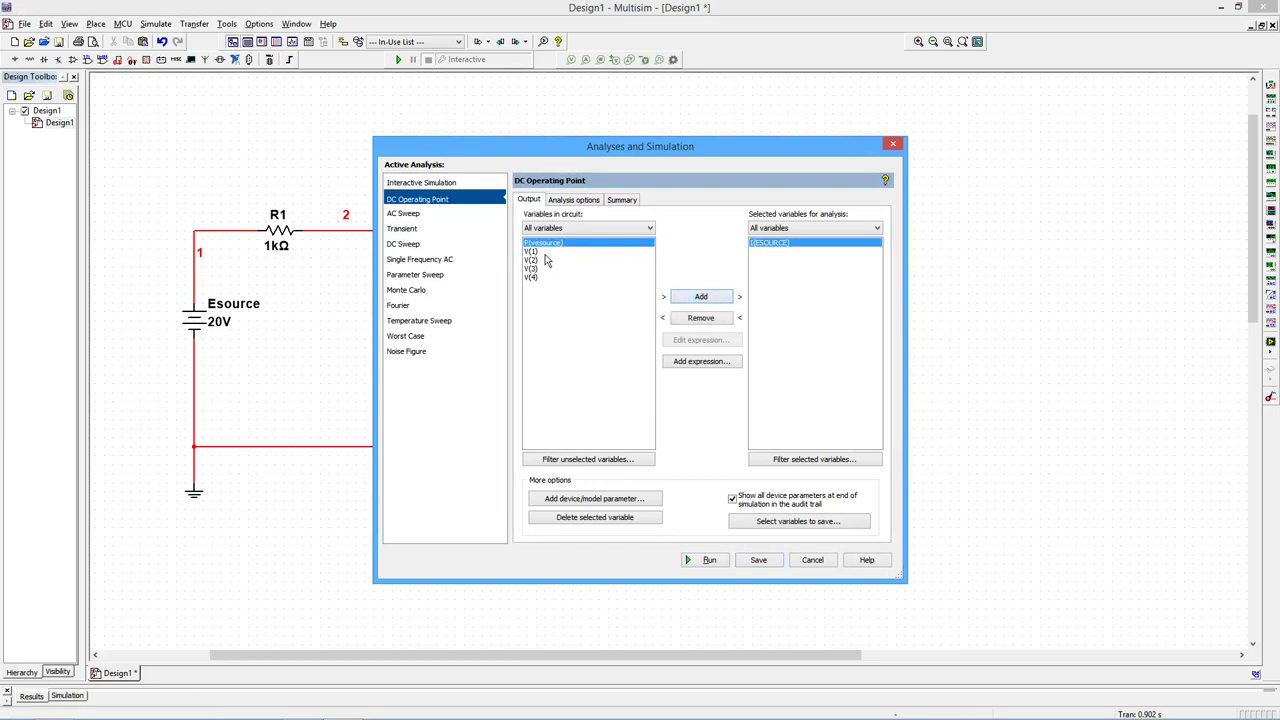
{"action": "left_click_drag", "start_coordinate": [545, 254], "coordinate": [580, 268]}
{"action": "left_click", "coordinate": [701, 297]}
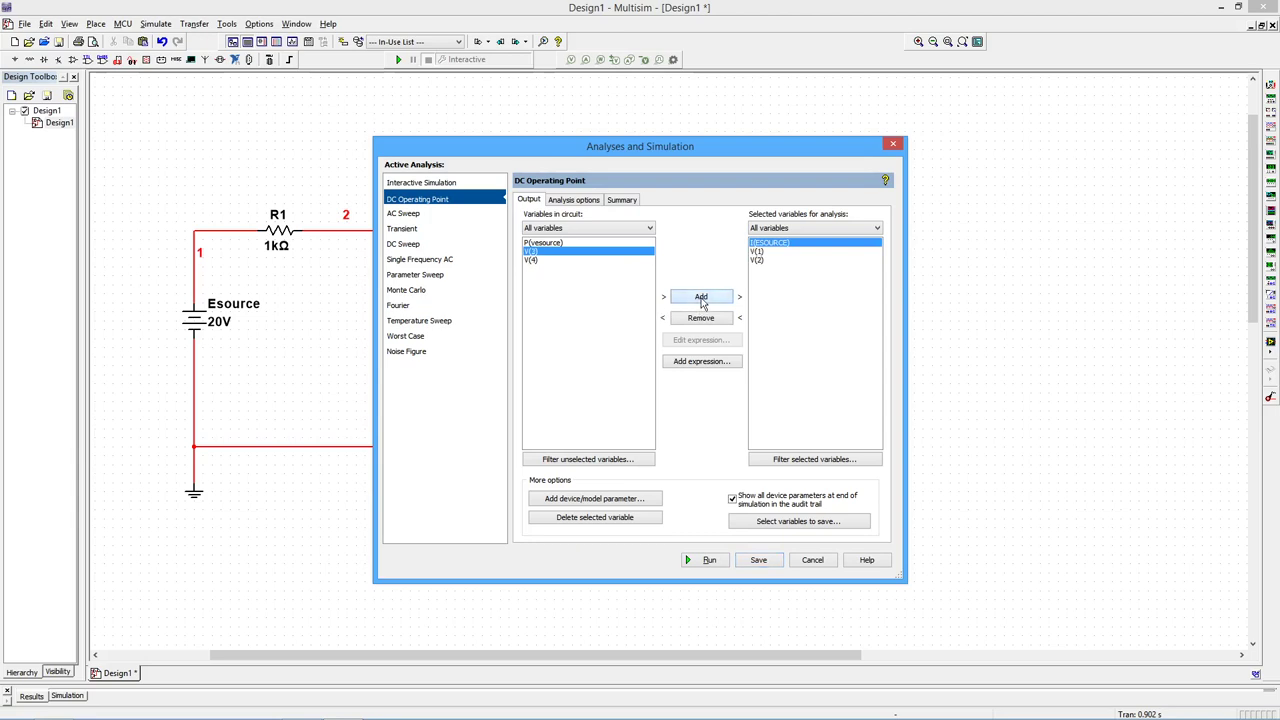
{"action": "left_click", "coordinate": [702, 298]}
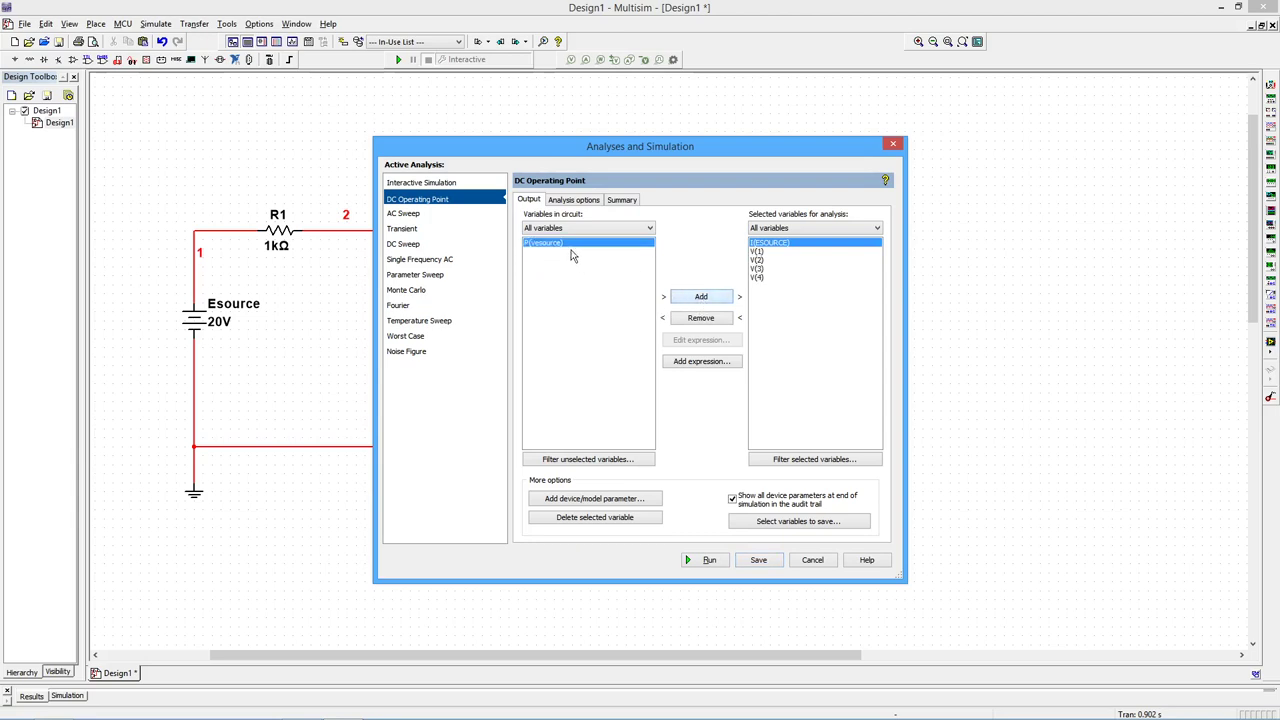
{"action": "left_click", "coordinate": [575, 200]}
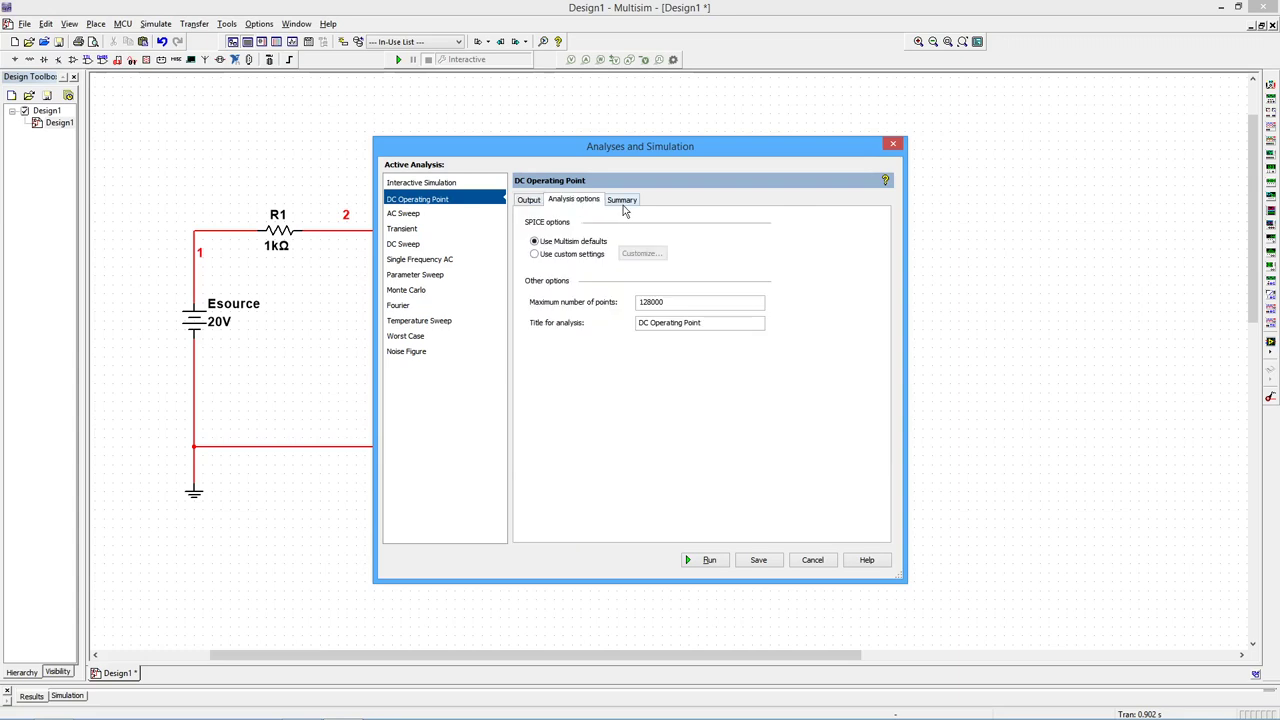
{"action": "left_click", "coordinate": [529, 202]}
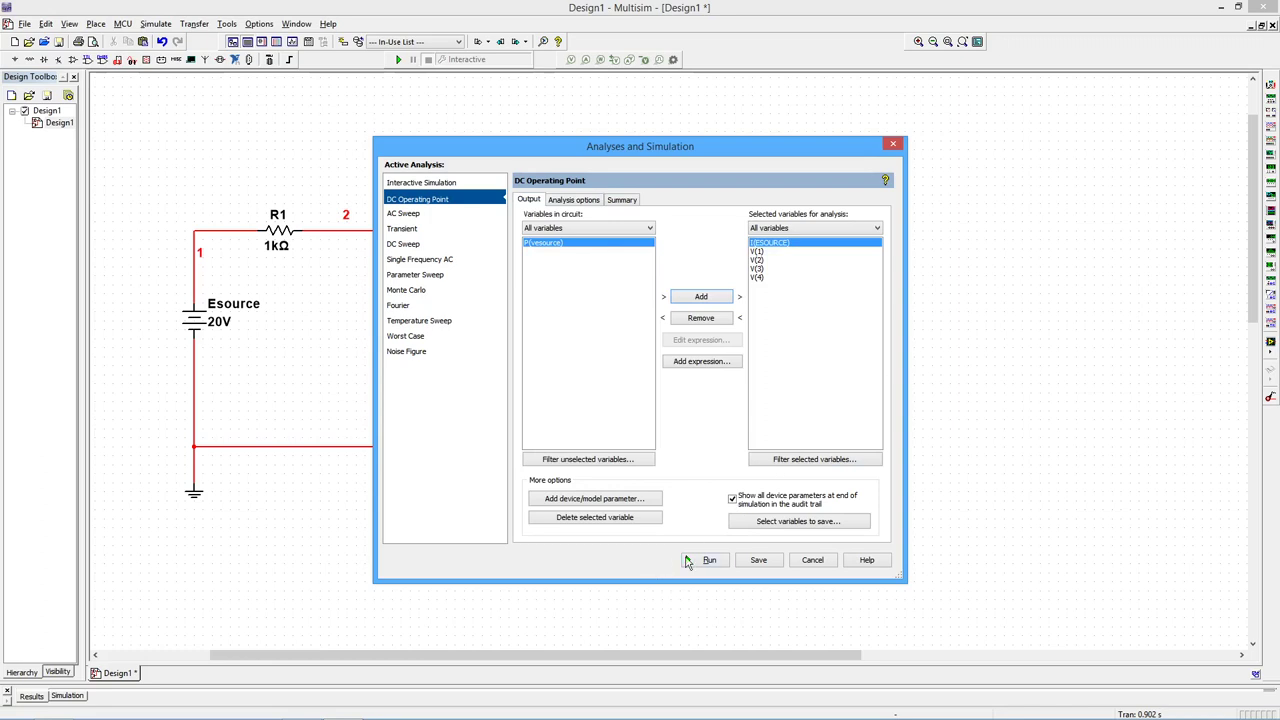
Step: Build the V(2)-V(4) expression as an extra output and run the DC operating point analysis
{"action": "left_click", "coordinate": [703, 362]}
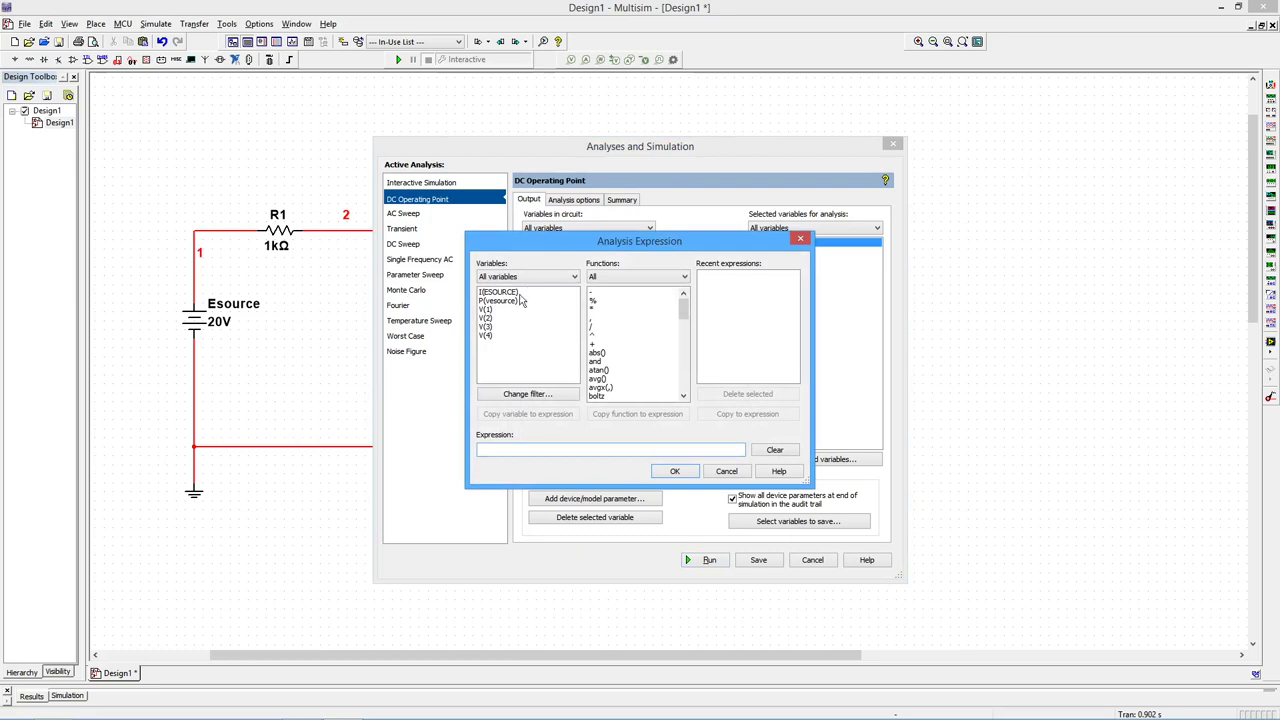
{"action": "left_click", "coordinate": [488, 317]}
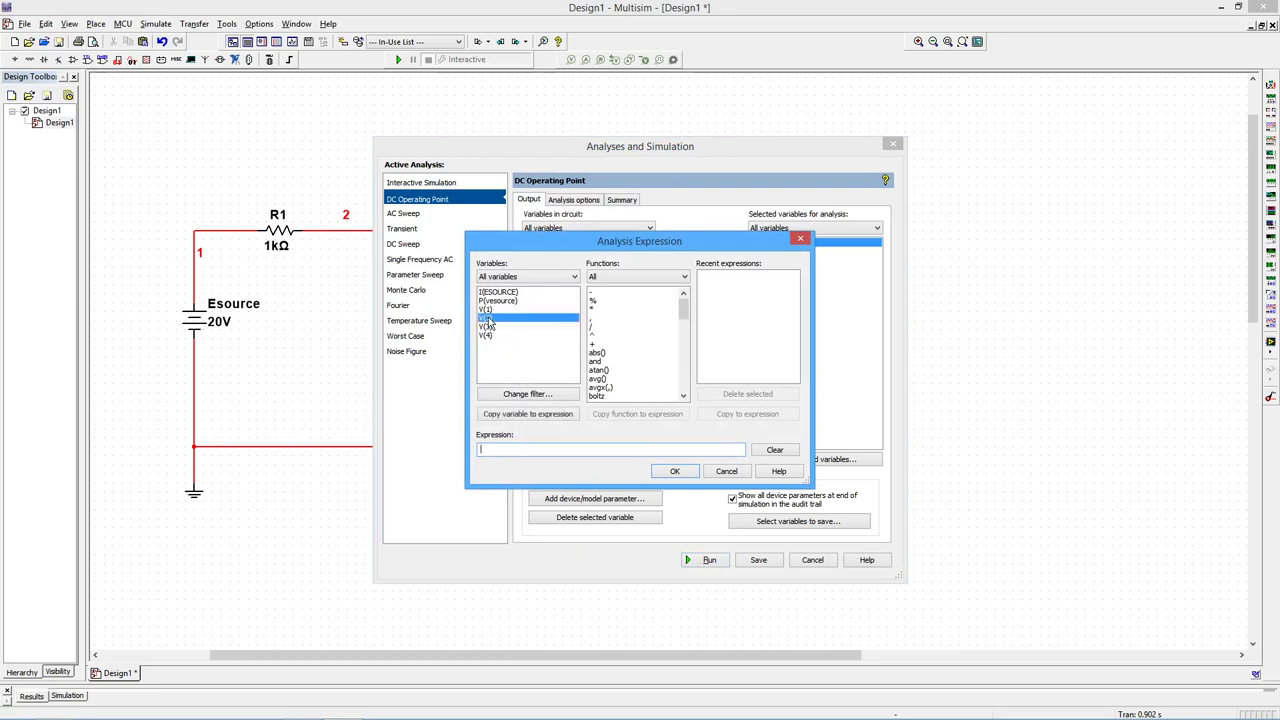
{"action": "left_click", "coordinate": [523, 414]}
{"action": "left_click", "coordinate": [619, 292]}
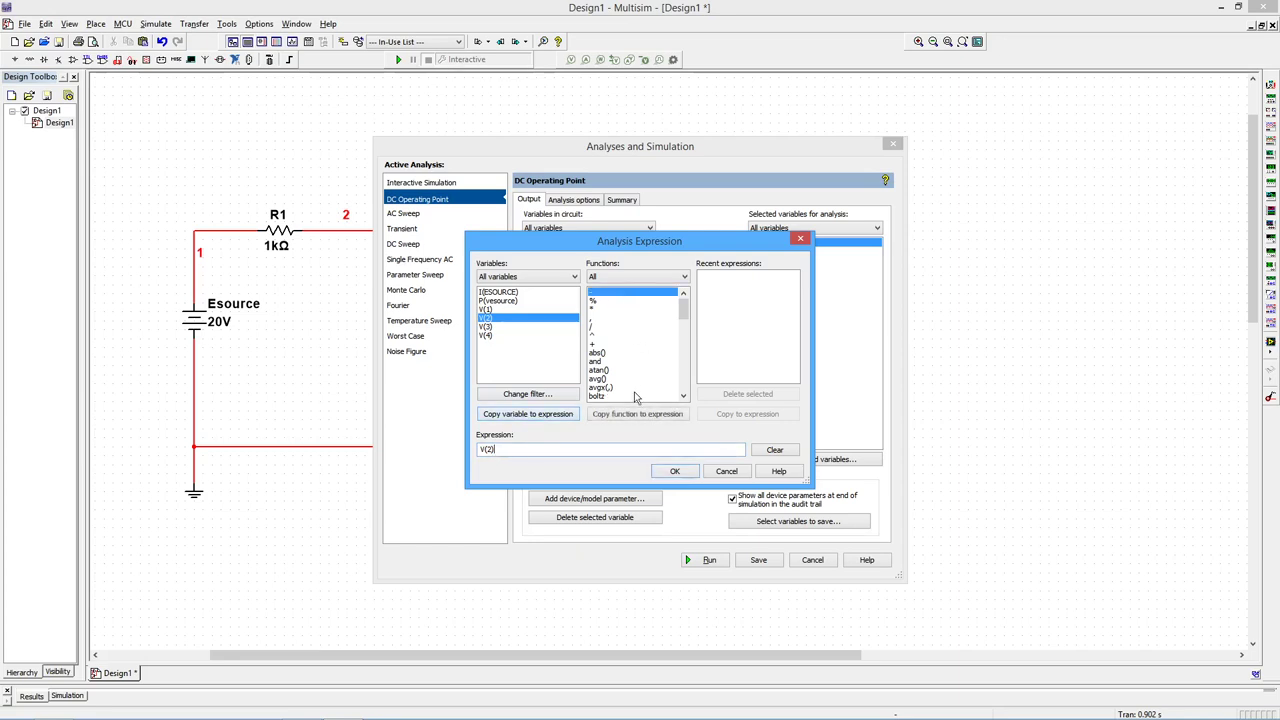
{"action": "left_click", "coordinate": [637, 414]}
{"action": "left_click", "coordinate": [490, 336]}
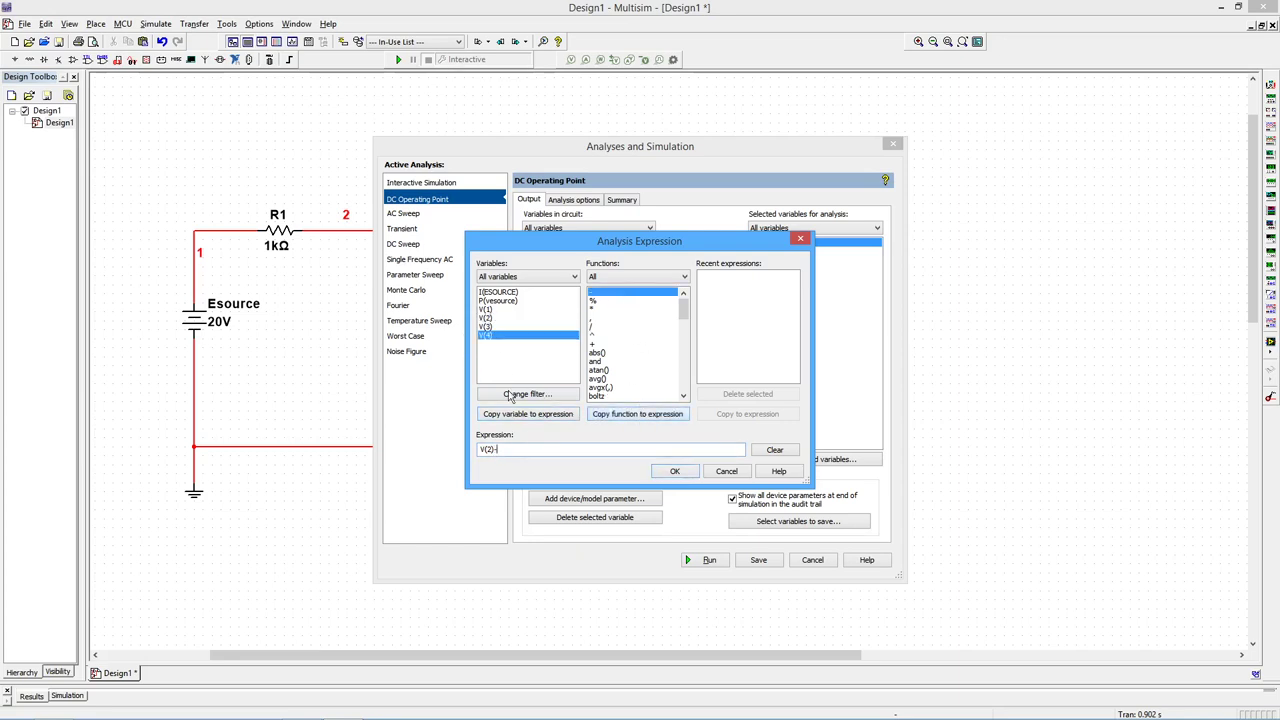
{"action": "left_click", "coordinate": [519, 417]}
{"action": "left_click", "coordinate": [677, 471]}
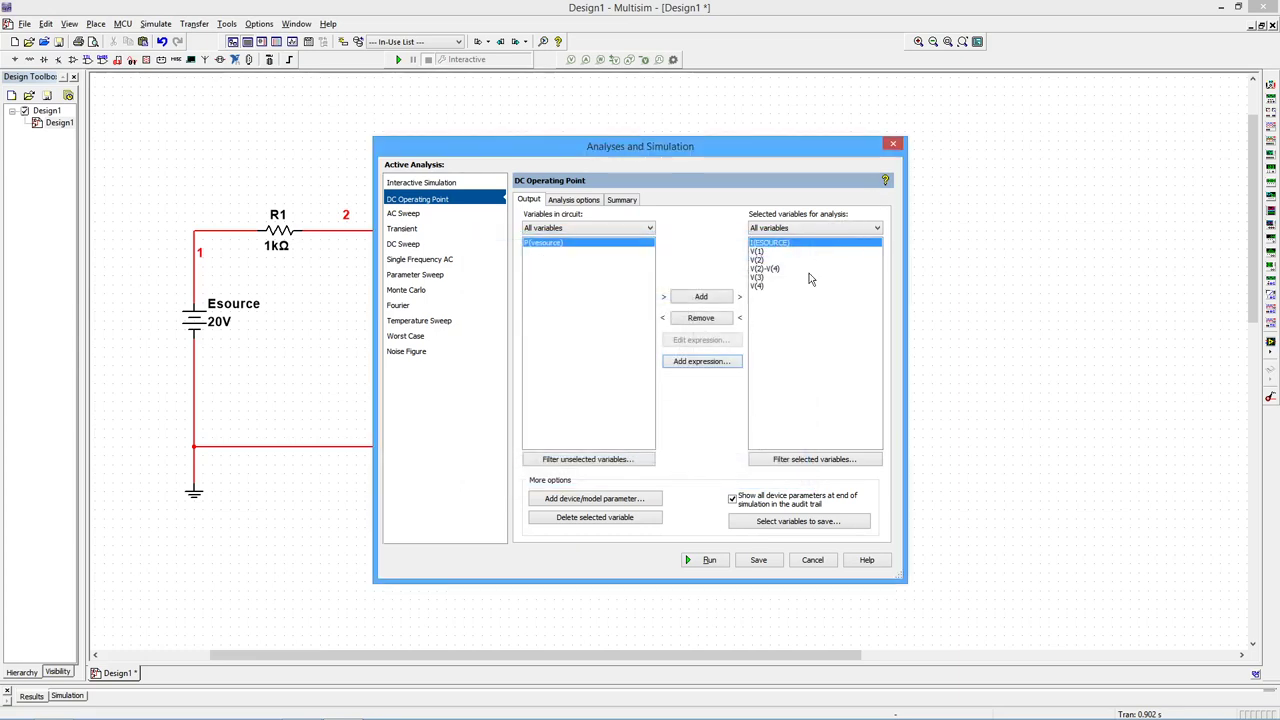
{"action": "left_click", "coordinate": [774, 270]}
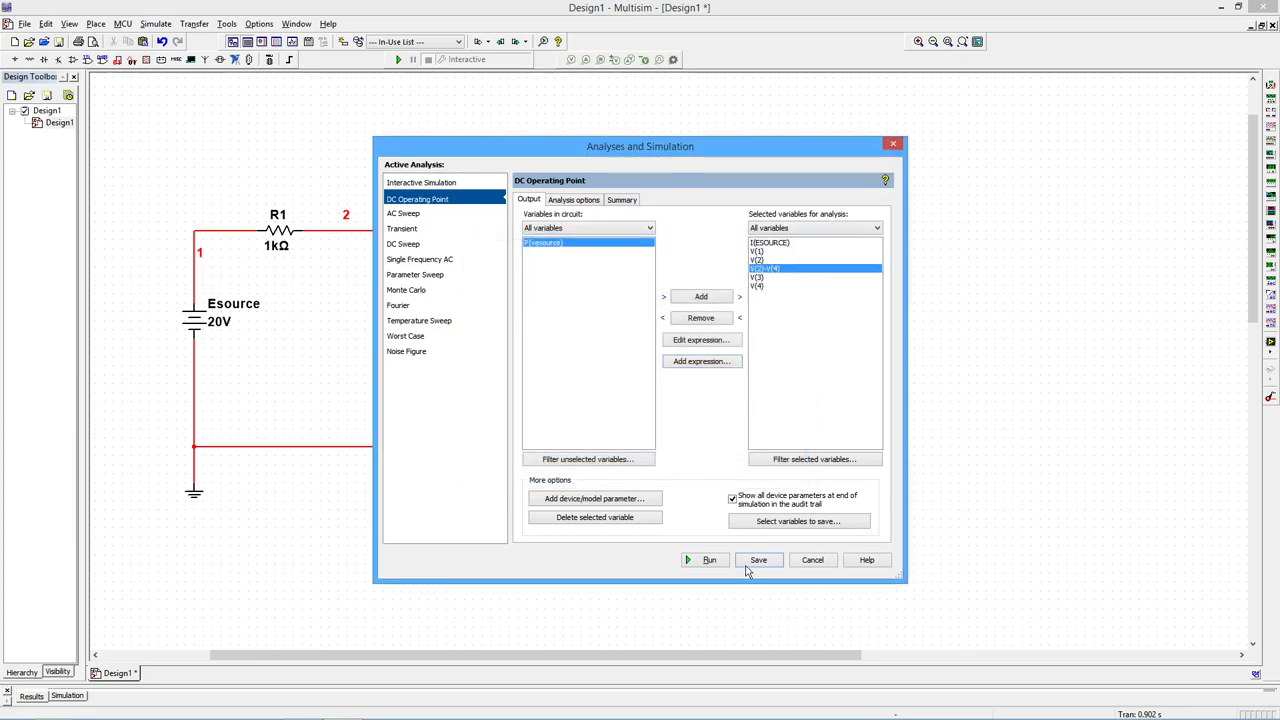
{"action": "left_click", "coordinate": [712, 561]}
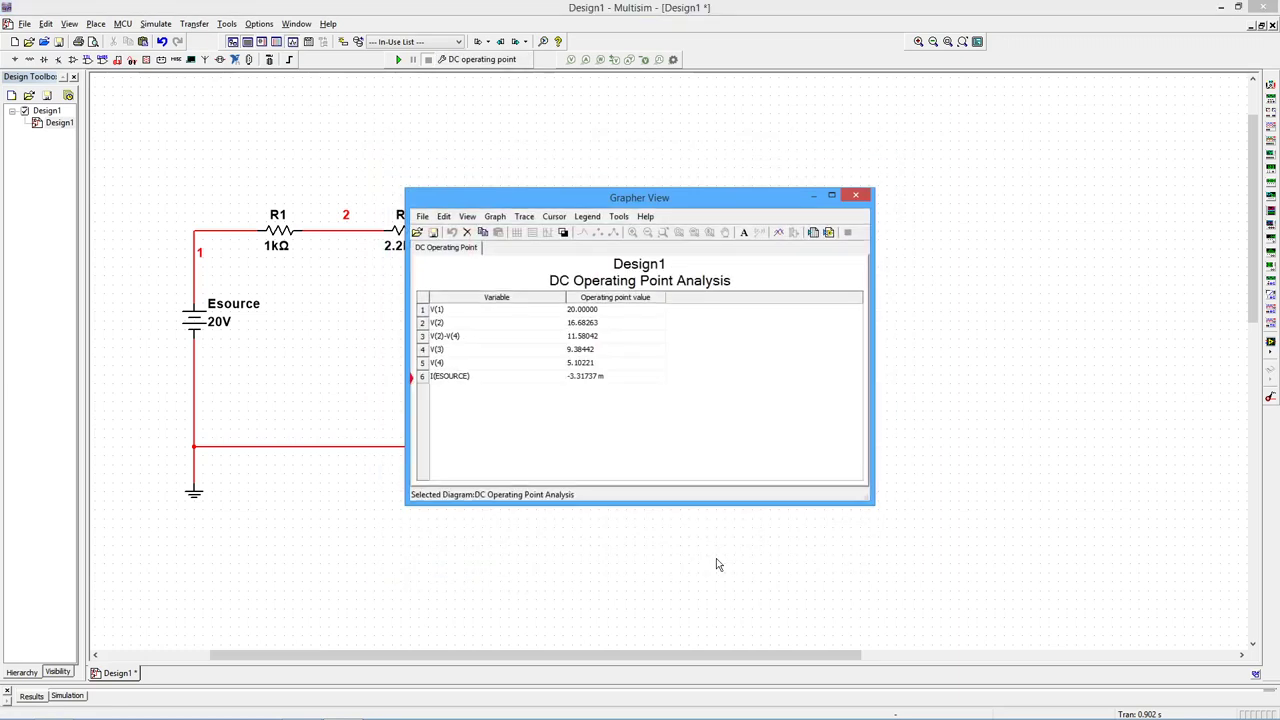
Step: Move and narrow Grapher View, browse its File, Edit and Tools menus, then close it
{"action": "left_click_drag", "start_coordinate": [597, 200], "coordinate": [862, 97]}
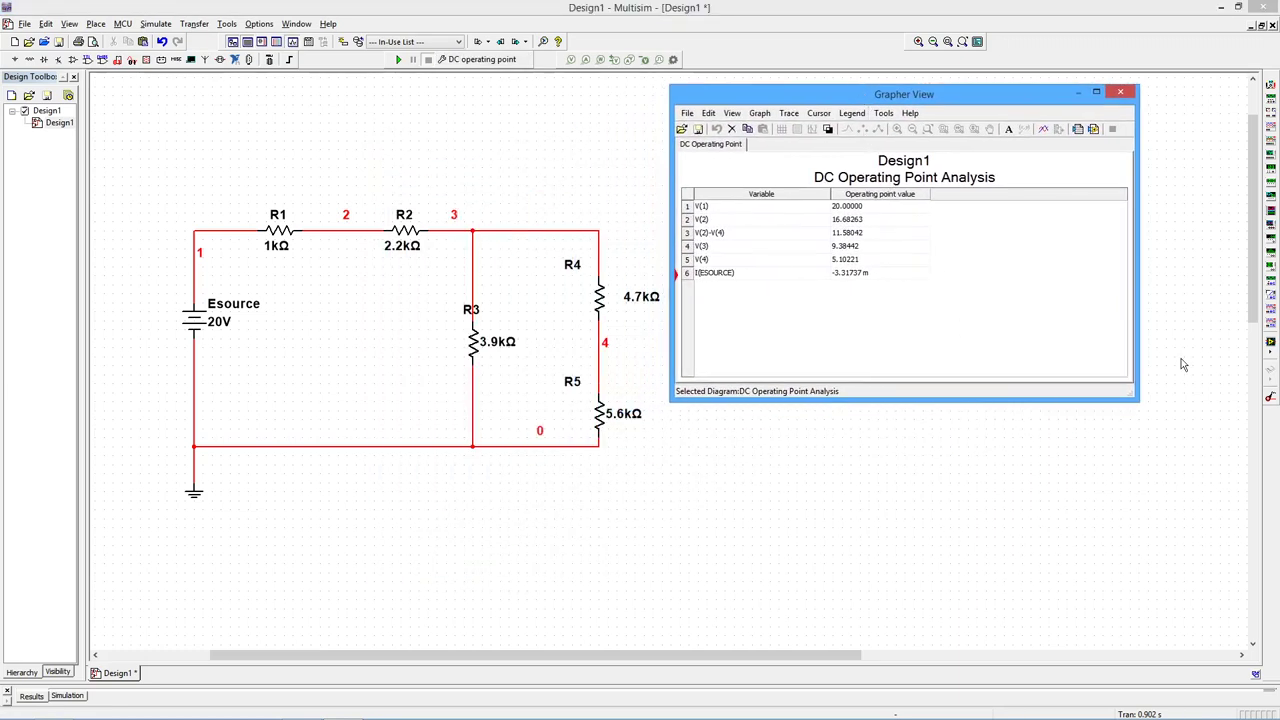
{"action": "left_click_drag", "start_coordinate": [1134, 399], "coordinate": [986, 466]}
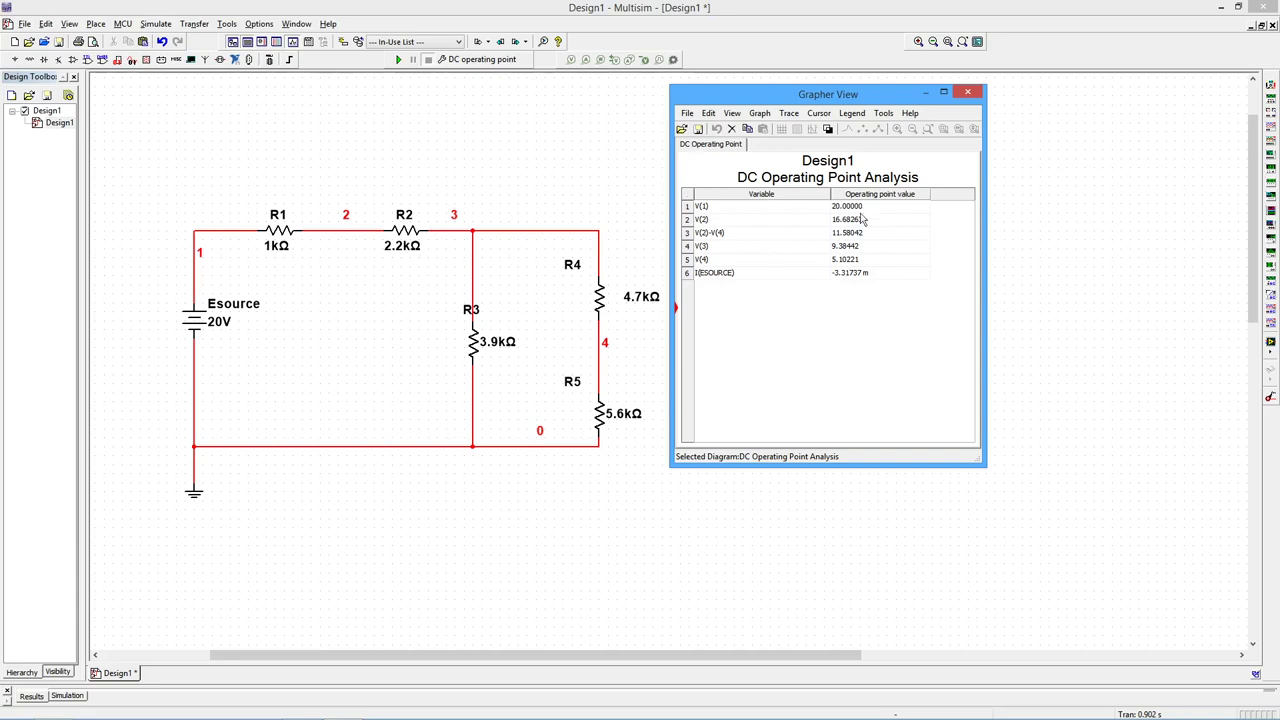
{"action": "left_click", "coordinate": [688, 113]}
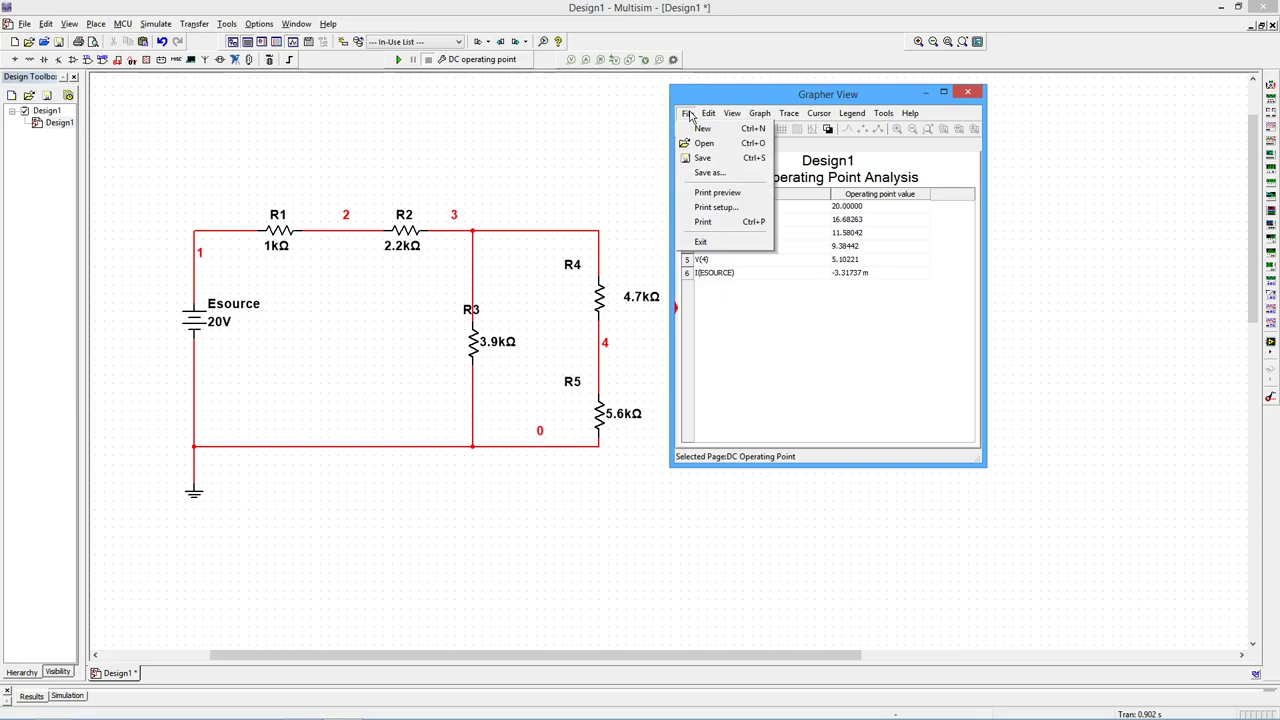
{"action": "left_click", "coordinate": [688, 113]}
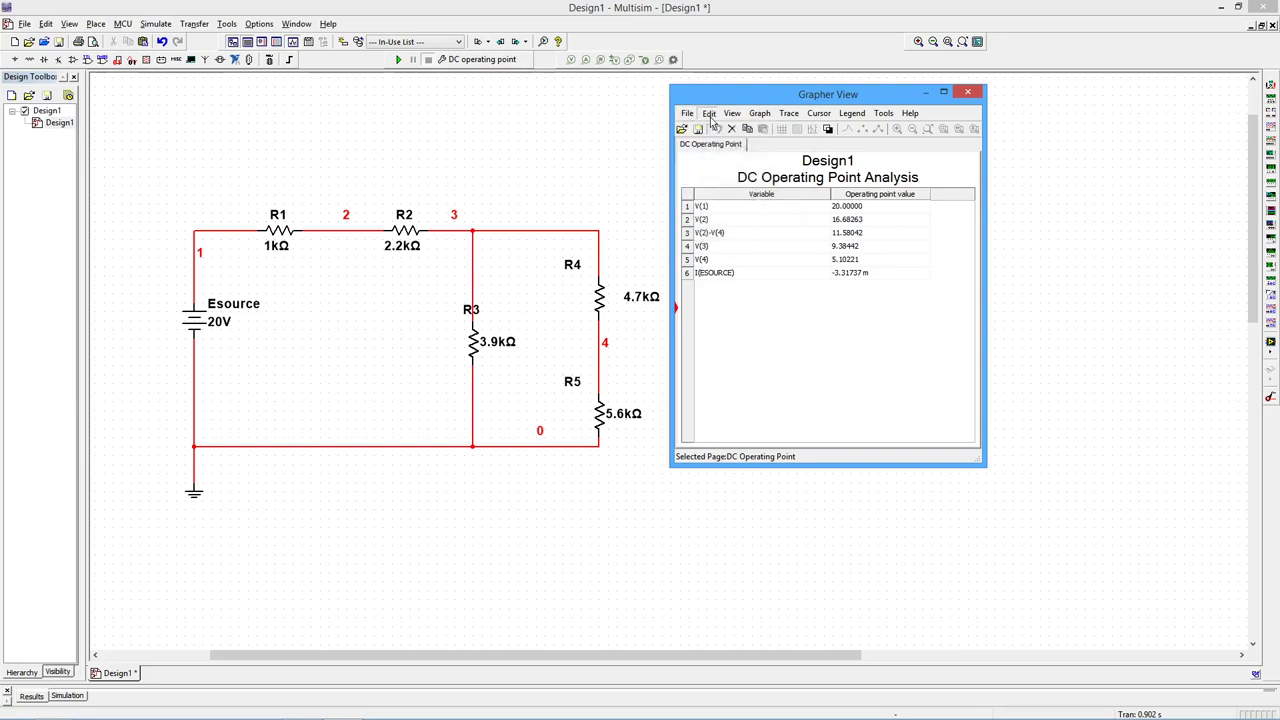
{"action": "left_click", "coordinate": [710, 116]}
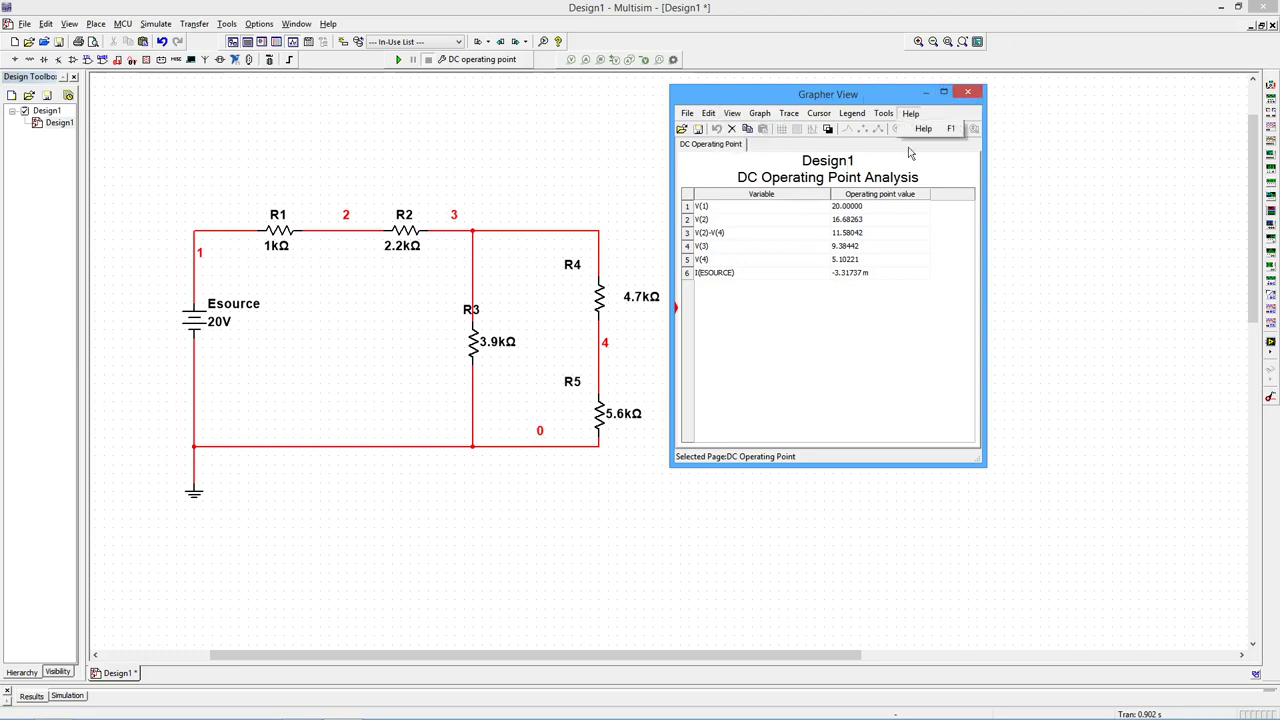
{"action": "mouse_move", "coordinate": [852, 113]}
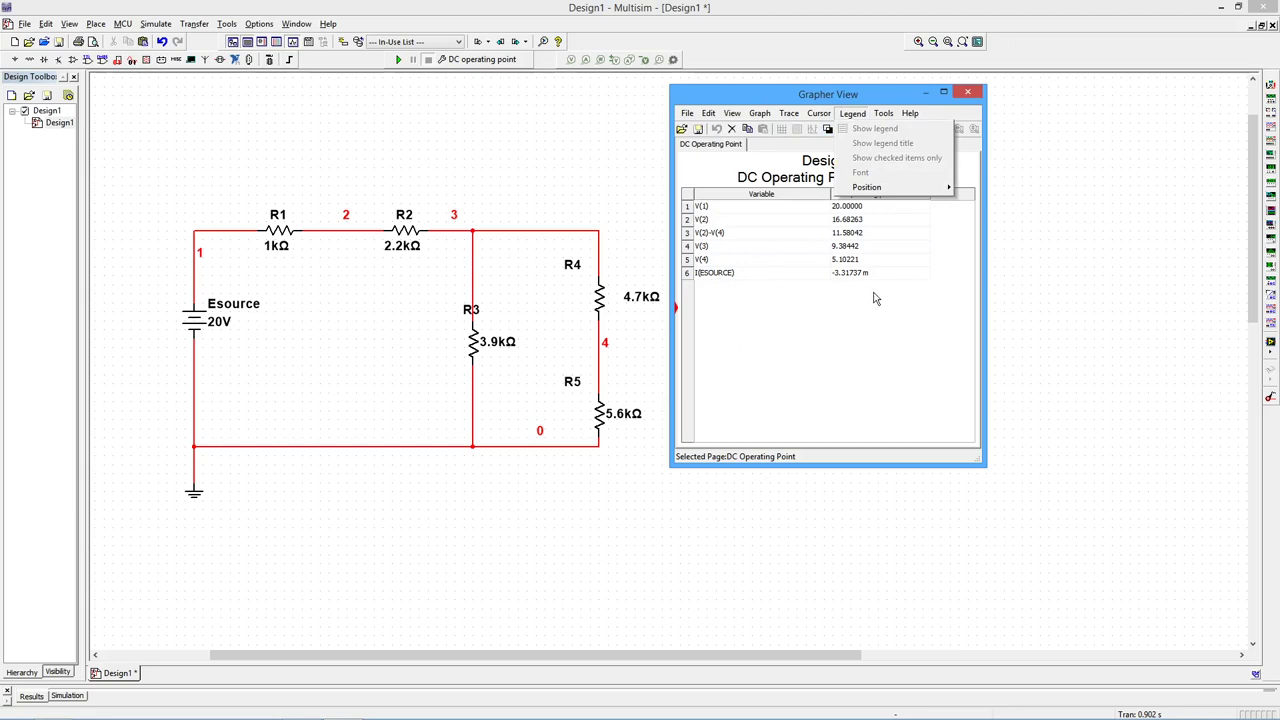
{"action": "left_click", "coordinate": [975, 95]}
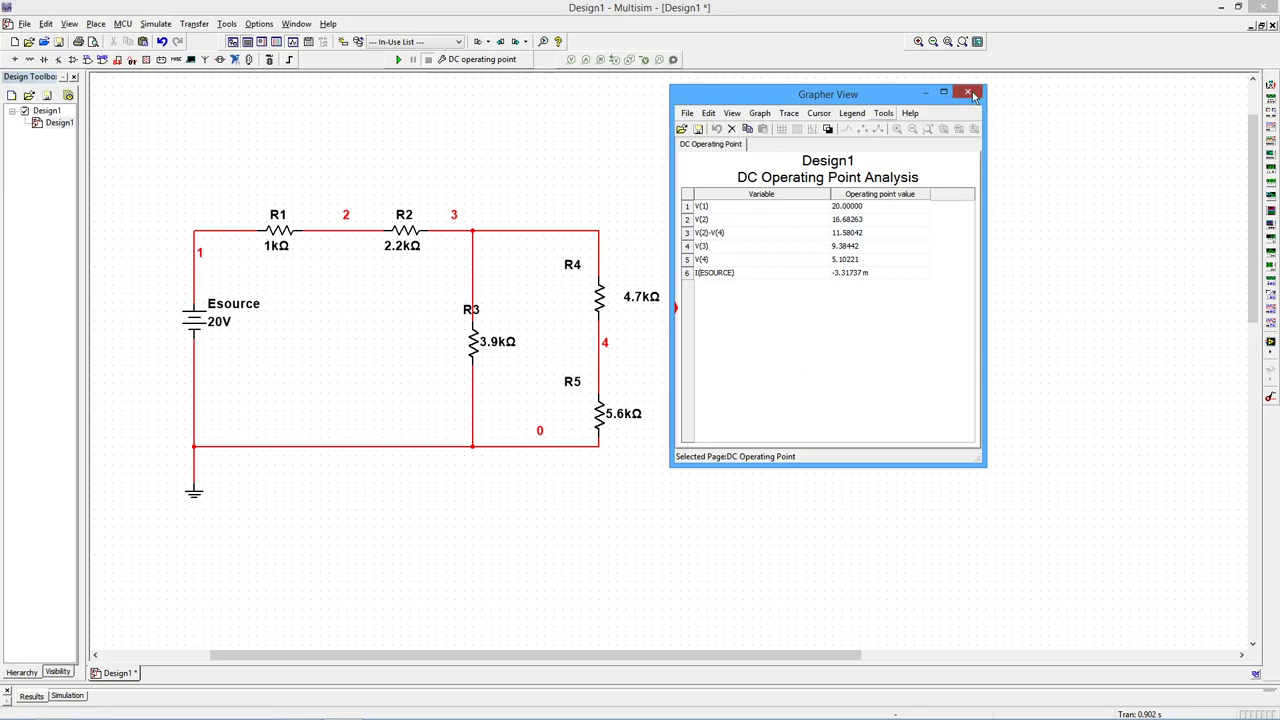
{"action": "left_click", "coordinate": [970, 93]}
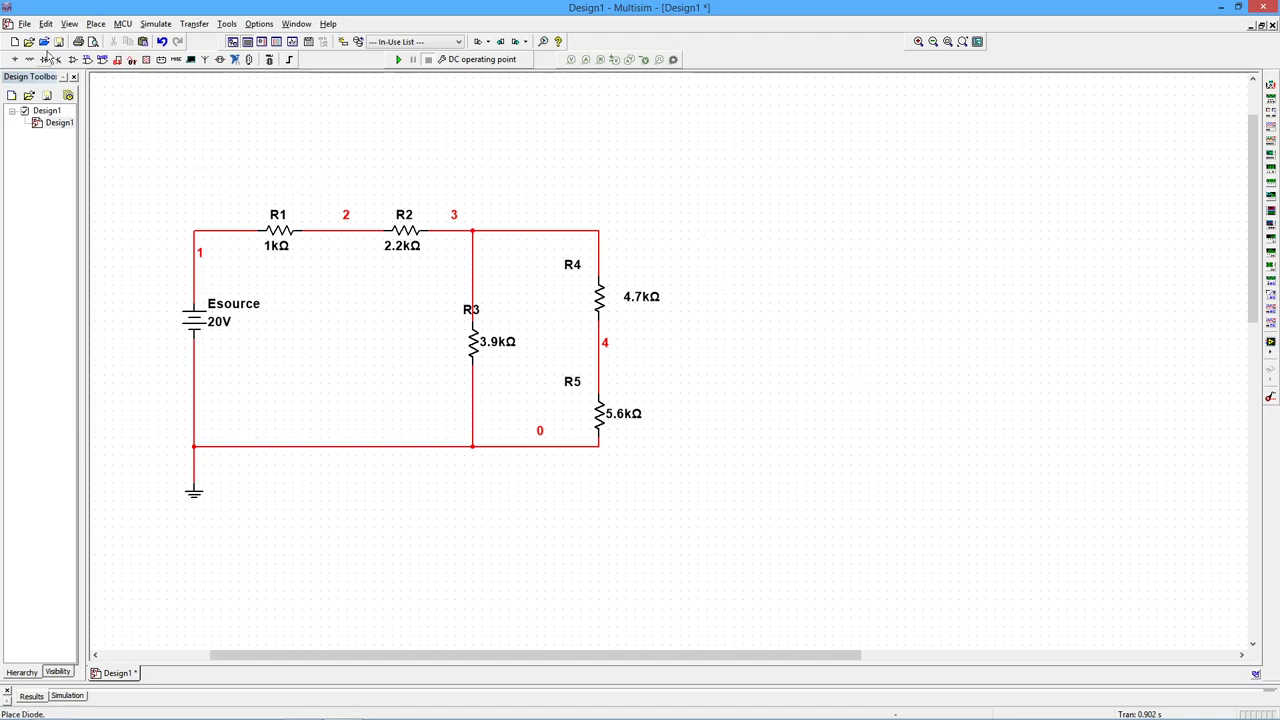
{"action": "left_click", "coordinate": [23, 24]}
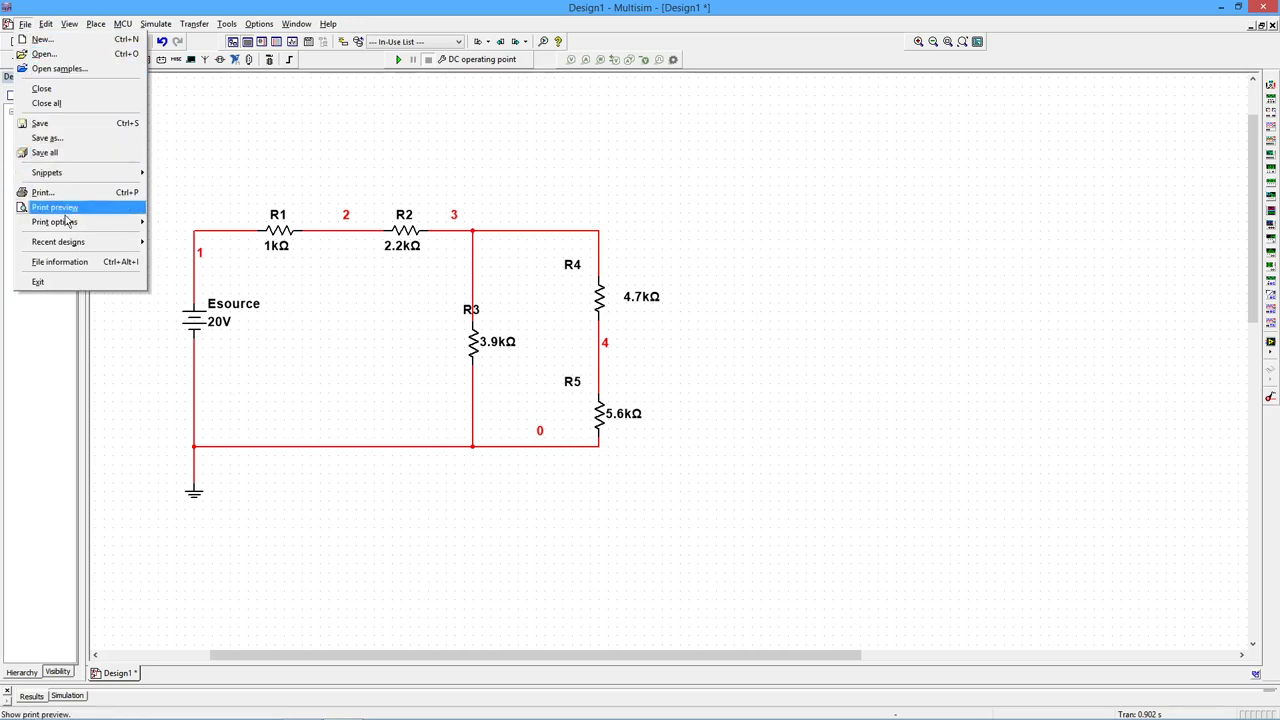
{"action": "mouse_move", "coordinate": [67, 222]}
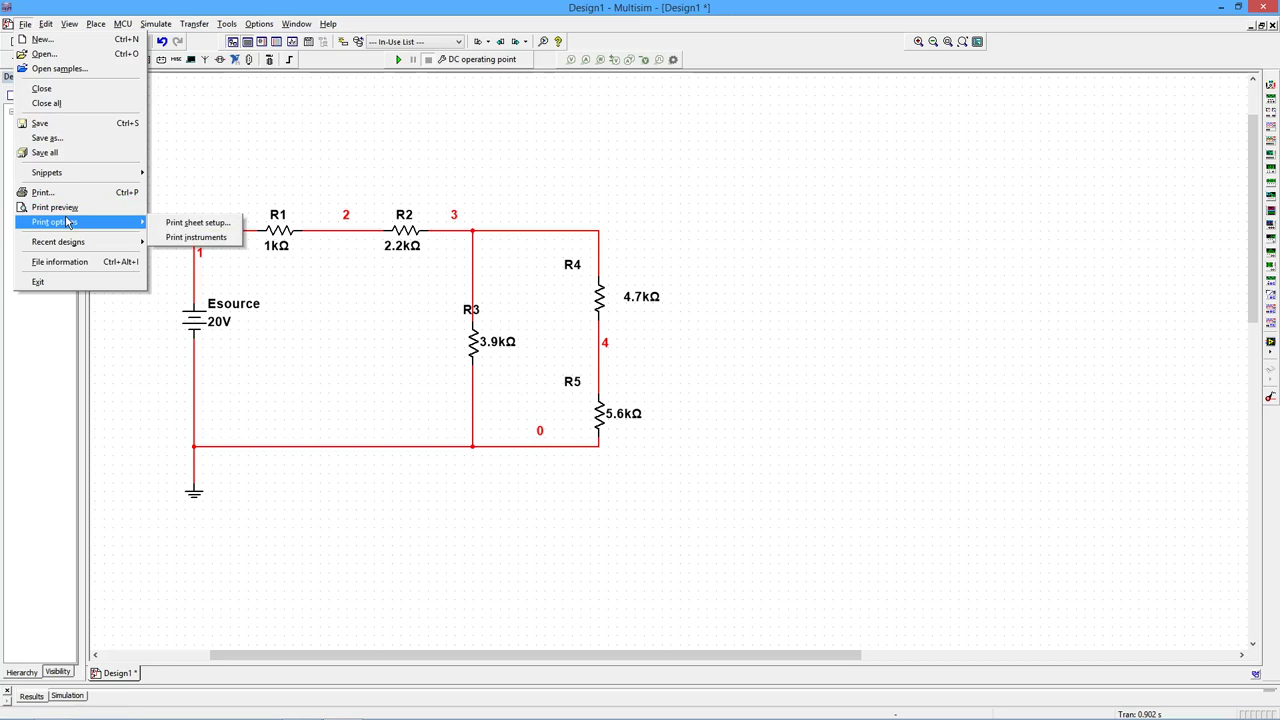
{"action": "left_click", "coordinate": [453, 150]}
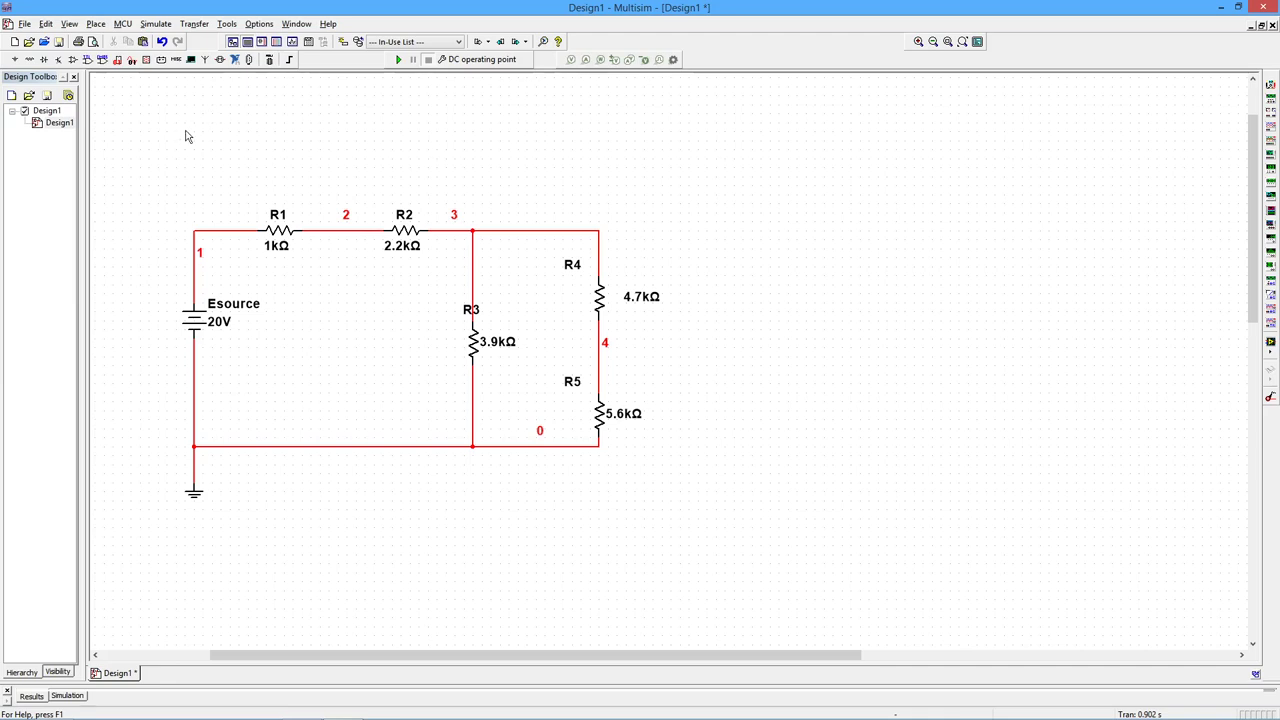
Step: Find 2N3904 in the BJT_NPN family by searching '2n39' and place it as Q1 right of the circuit
{"action": "left_click", "coordinate": [58, 62]}
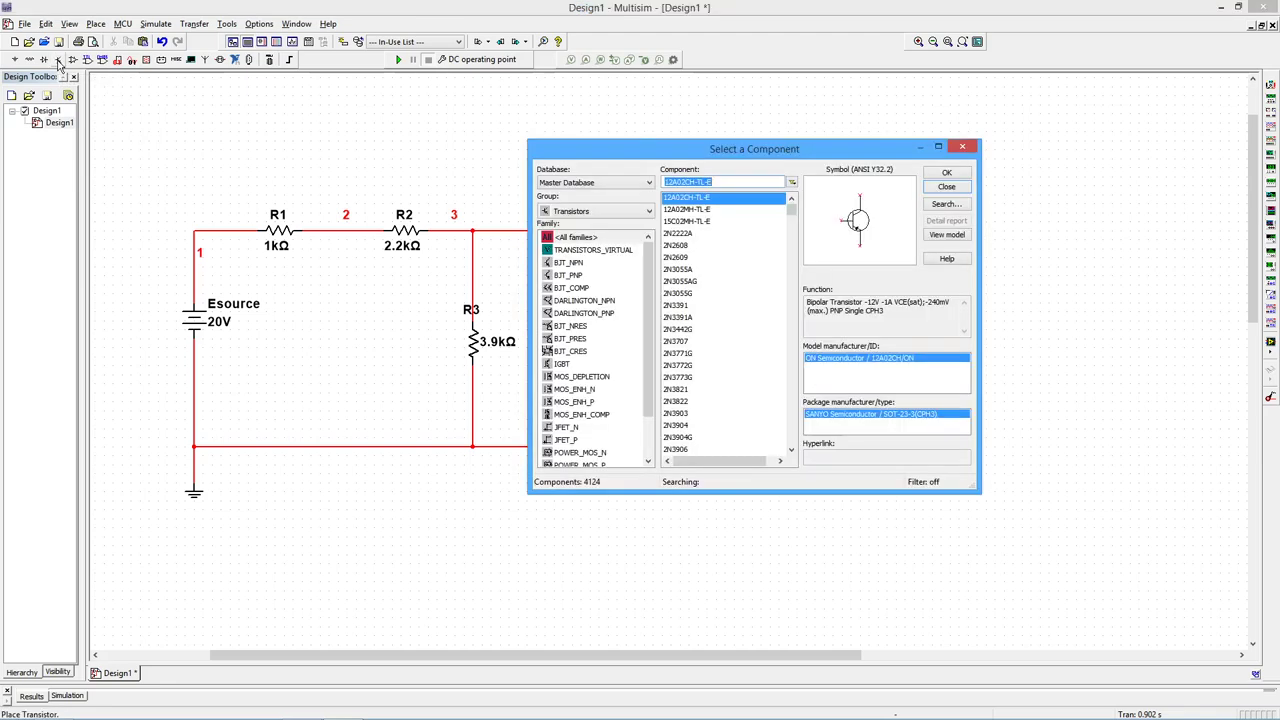
{"action": "left_click", "coordinate": [578, 252]}
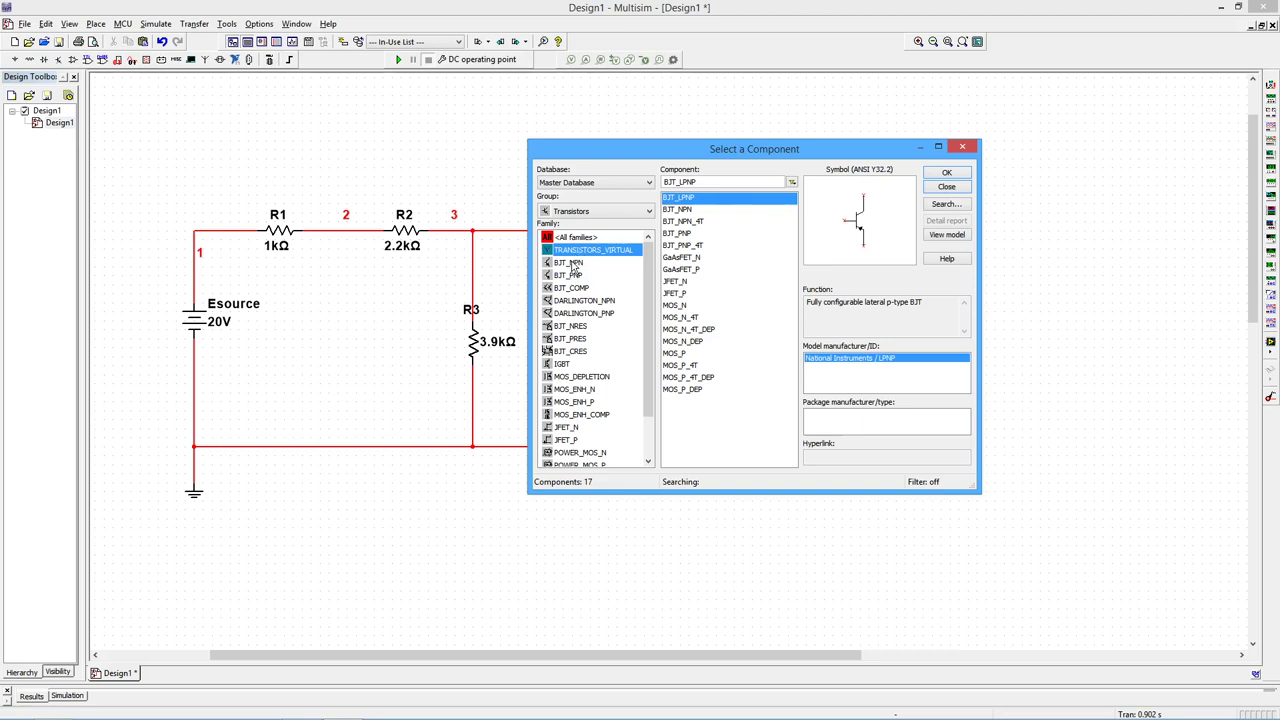
{"action": "left_click", "coordinate": [569, 263]}
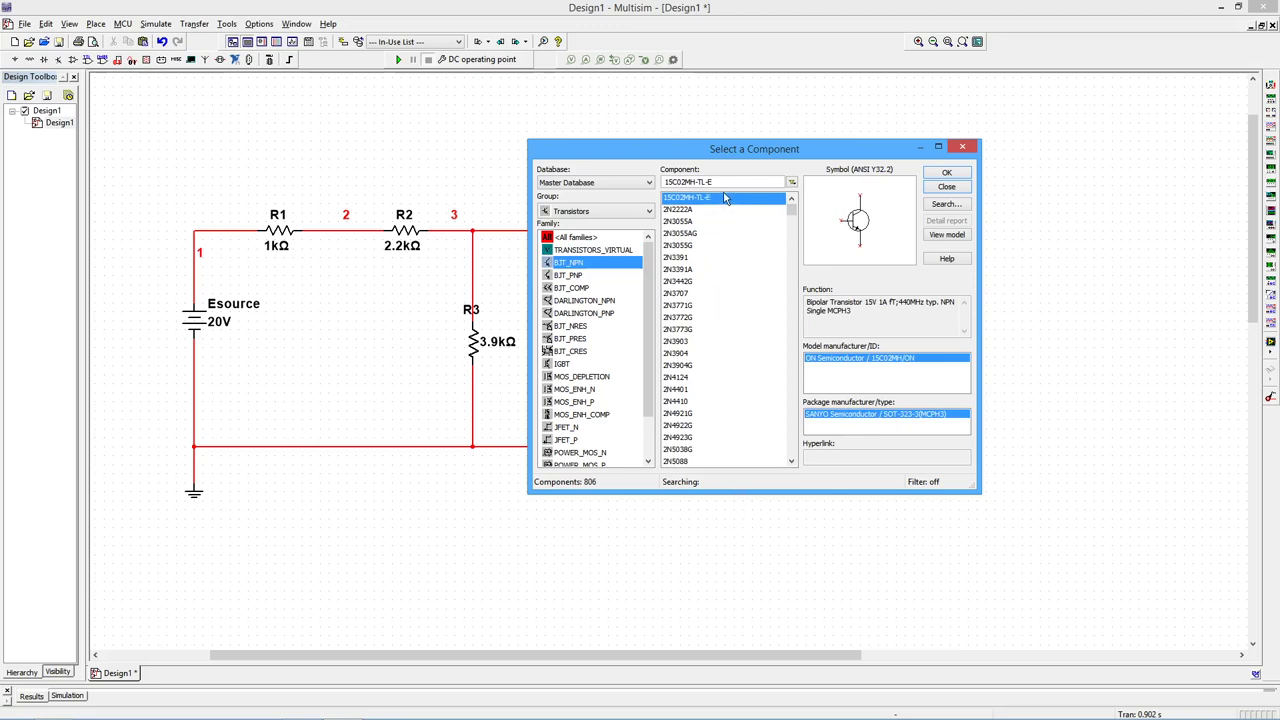
{"action": "left_click", "coordinate": [723, 182]}
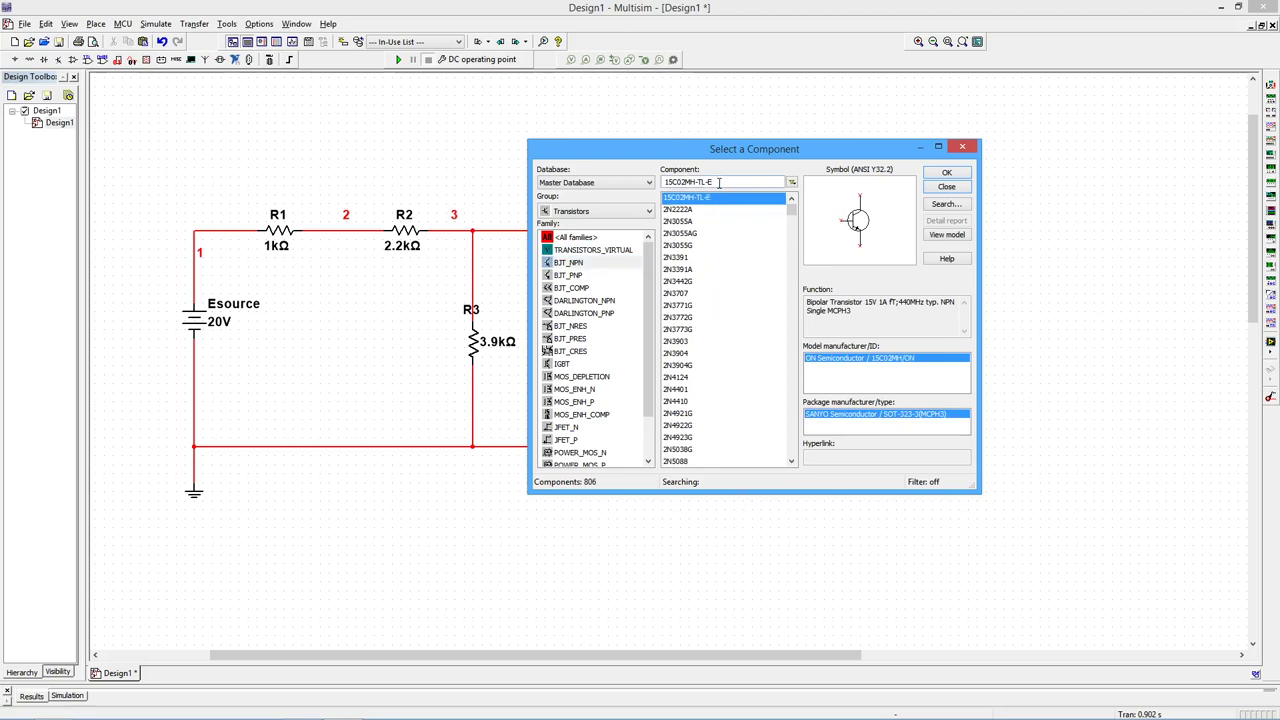
{"action": "left_click_drag", "start_coordinate": [718, 183], "coordinate": [565, 182]}
{"action": "type", "text": "2n39"}
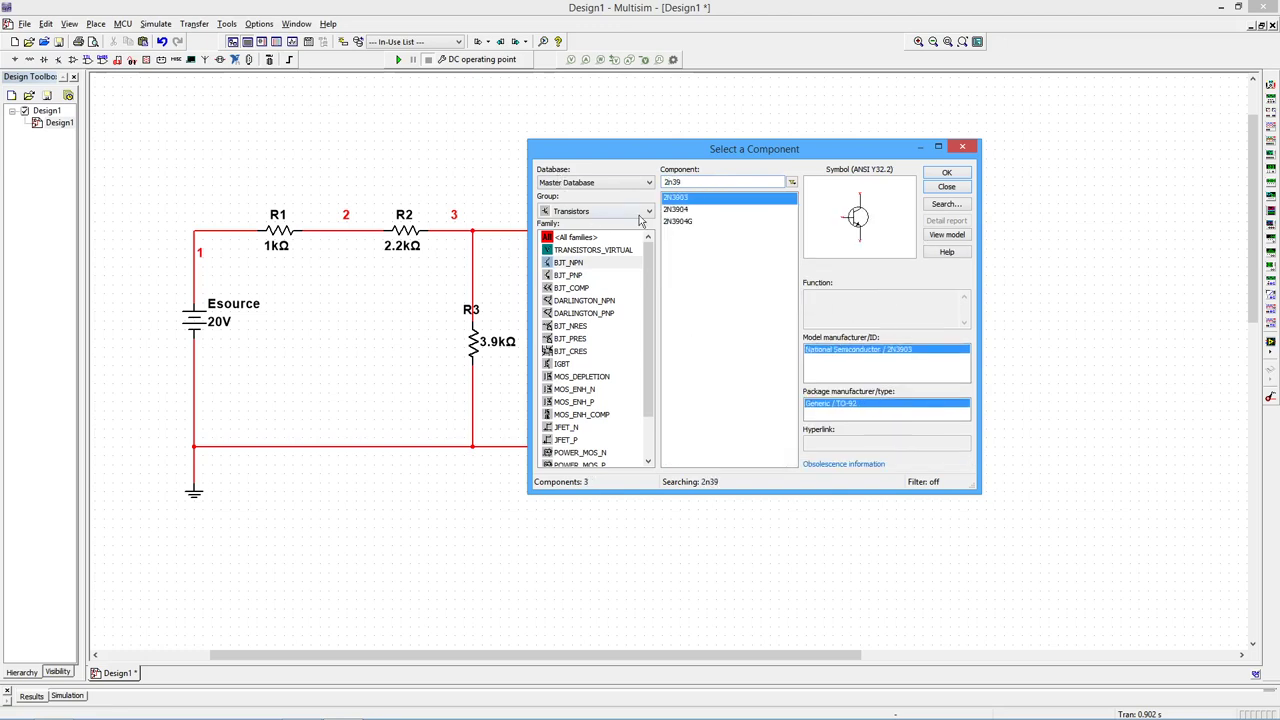
{"action": "left_click", "coordinate": [672, 209]}
{"action": "left_click", "coordinate": [945, 177]}
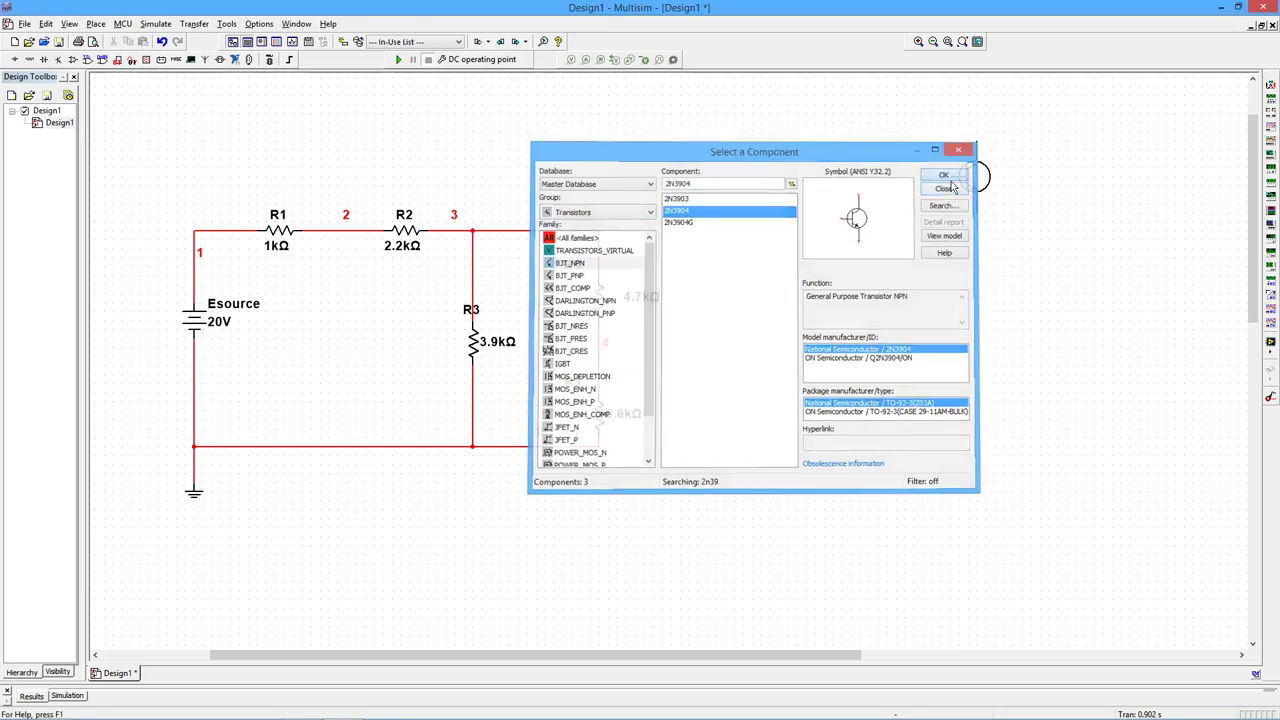
{"action": "left_click", "coordinate": [740, 320]}
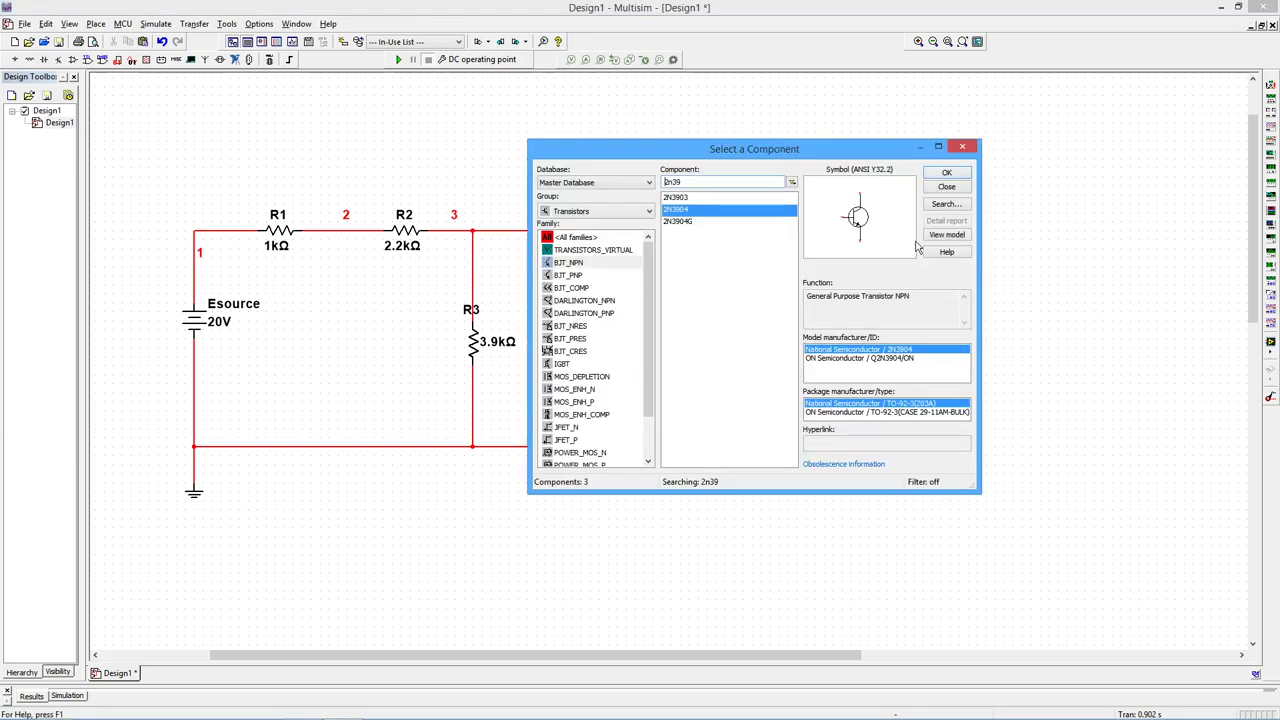
{"action": "left_click", "coordinate": [950, 193]}
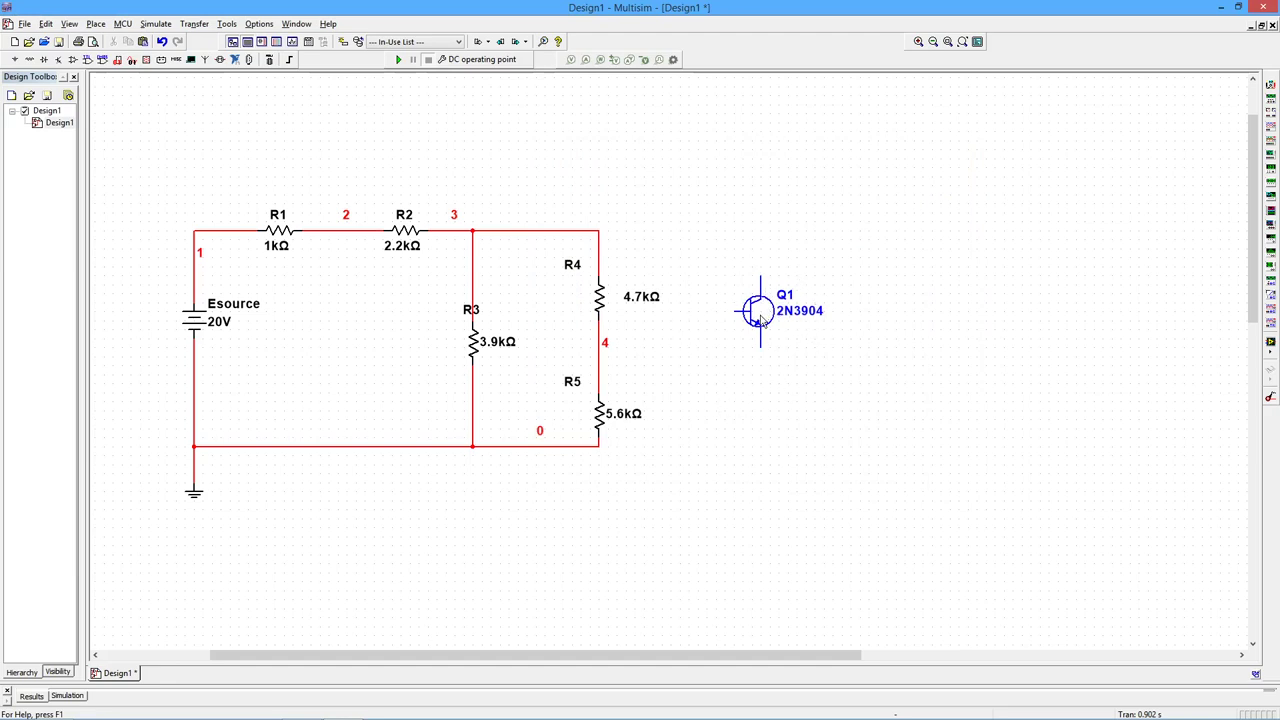
Step: Check Q1's properties without changes, then select and delete transistor Q1
{"action": "double_click", "coordinate": [760, 320]}
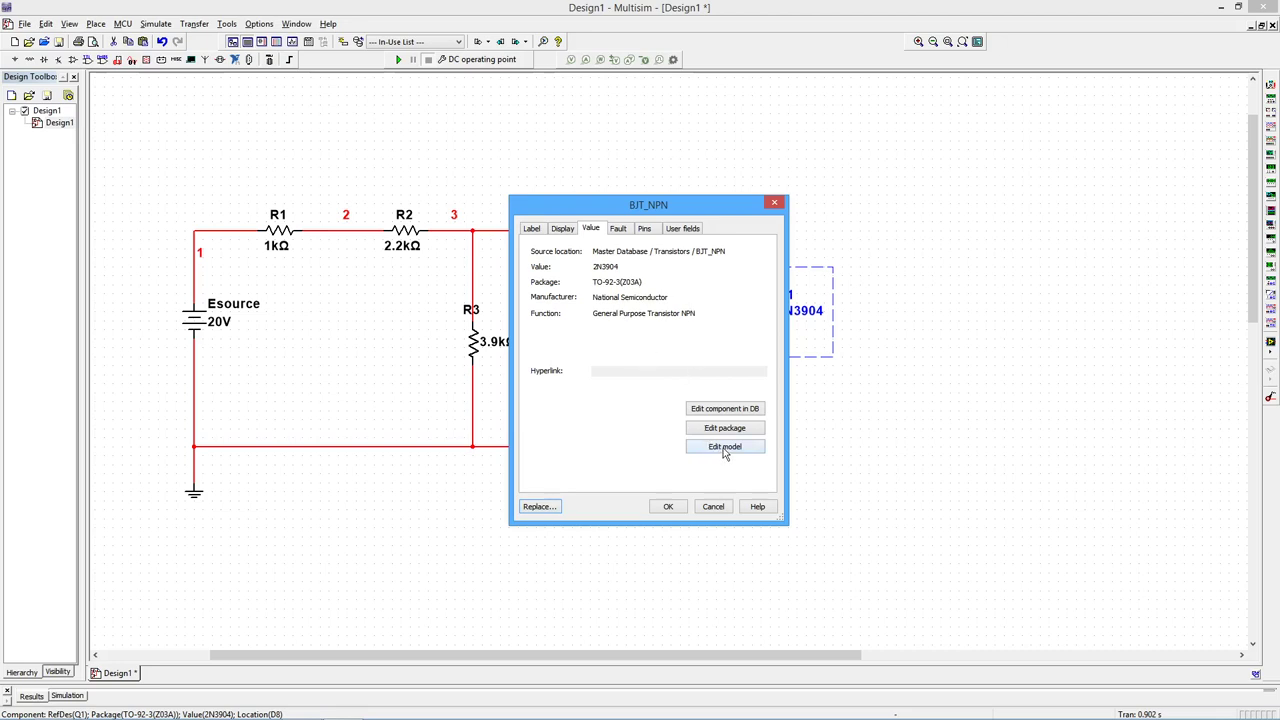
{"action": "left_click", "coordinate": [713, 506]}
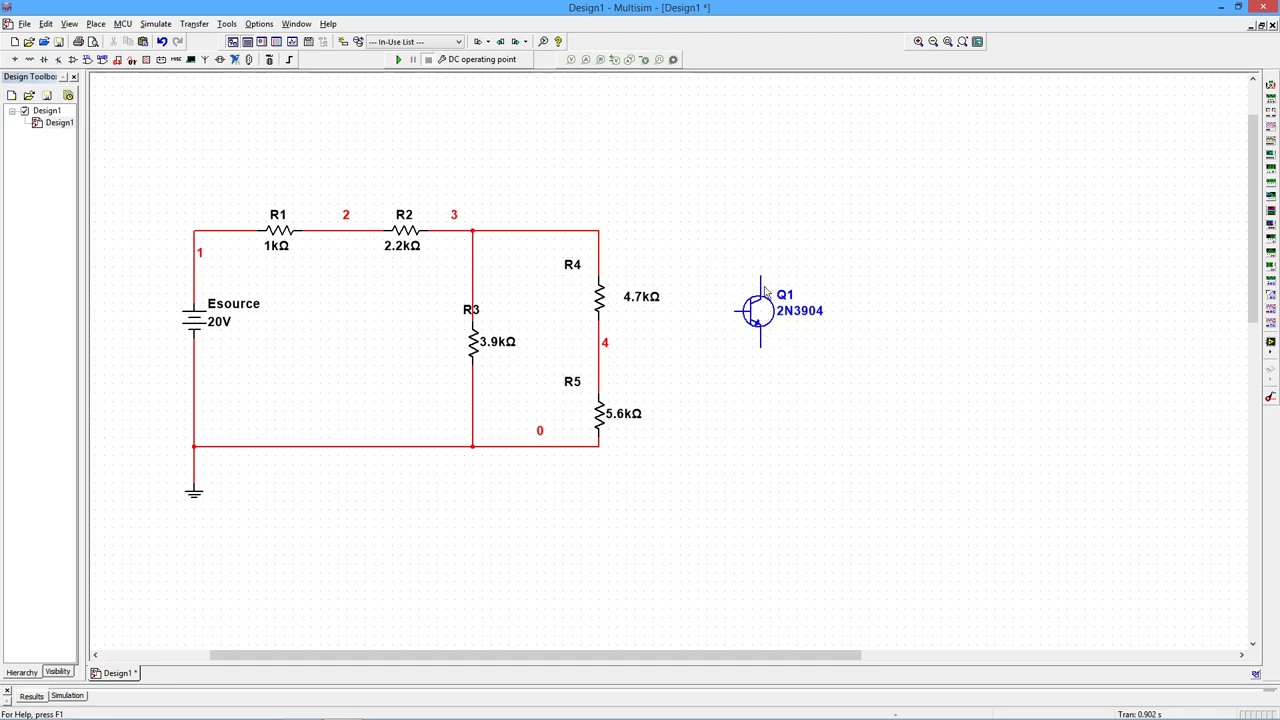
{"action": "left_click", "coordinate": [770, 318]}
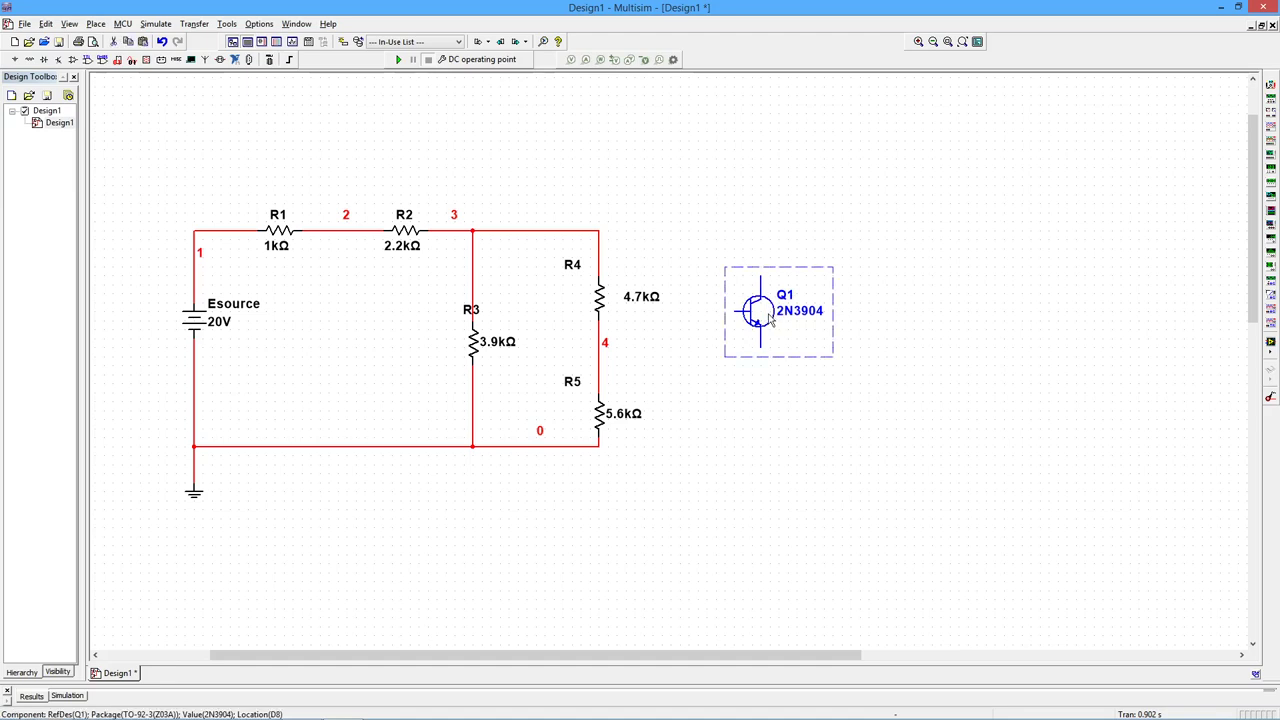
{"action": "key", "text": "Delete"}
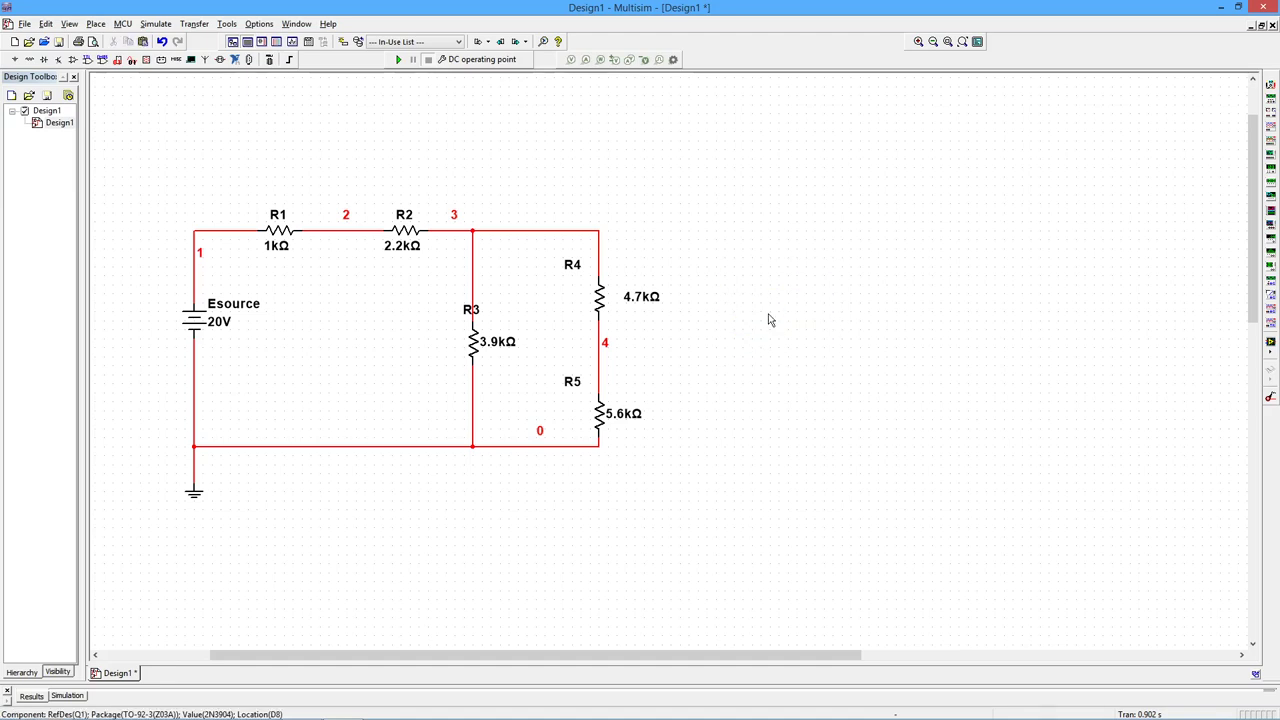